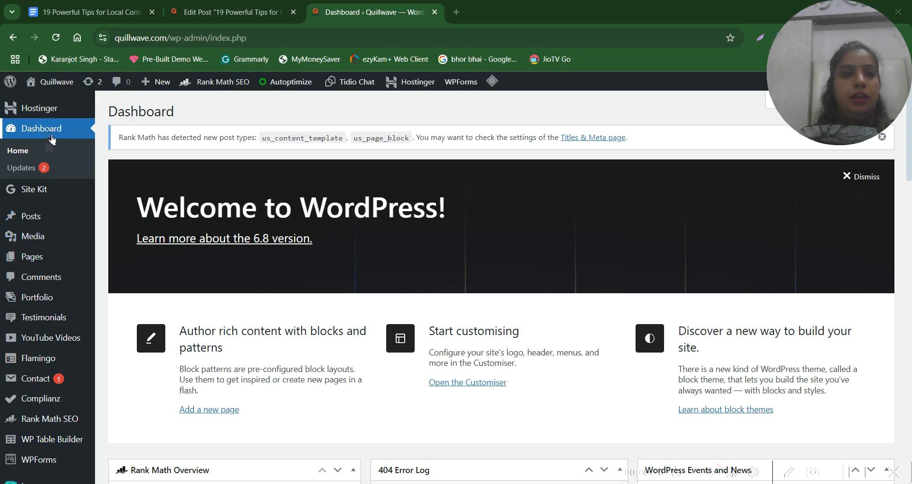
Open the list of all posts in a new browser tab and start a new post
mouse_move(30, 222)
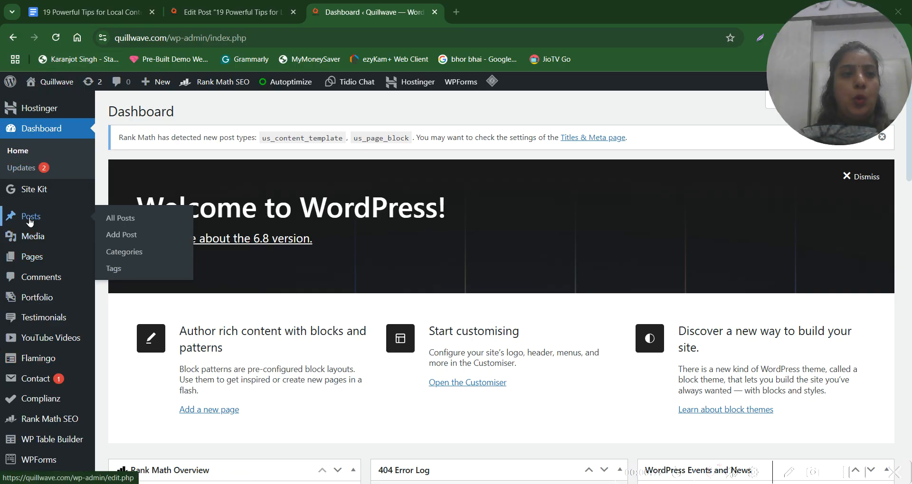
right_click(125, 222)
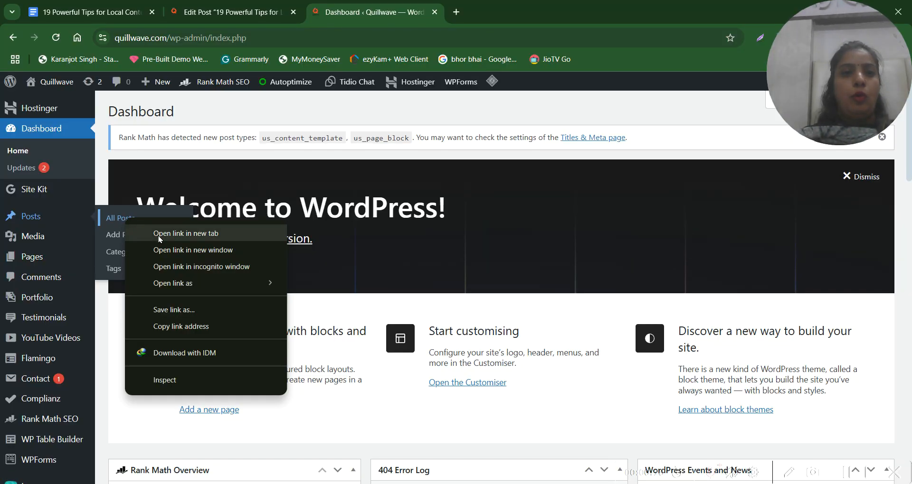
left_click(159, 235)
left_click(508, 10)
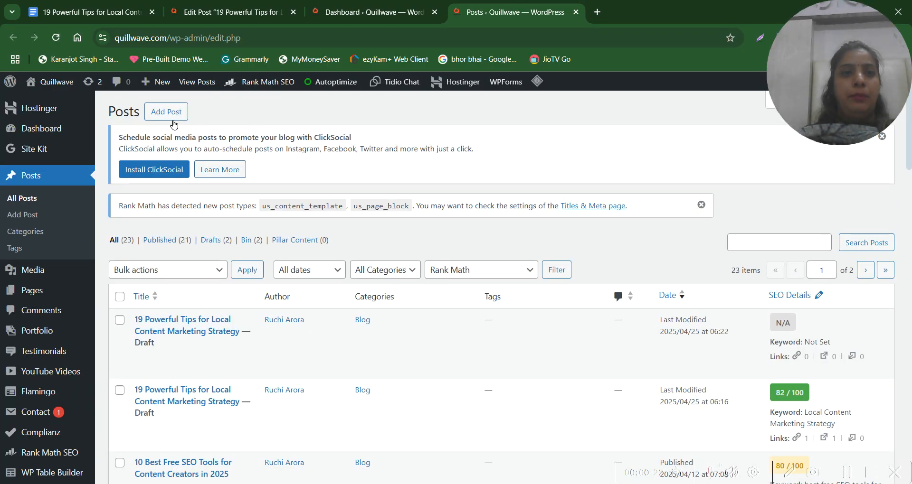
left_click(167, 112)
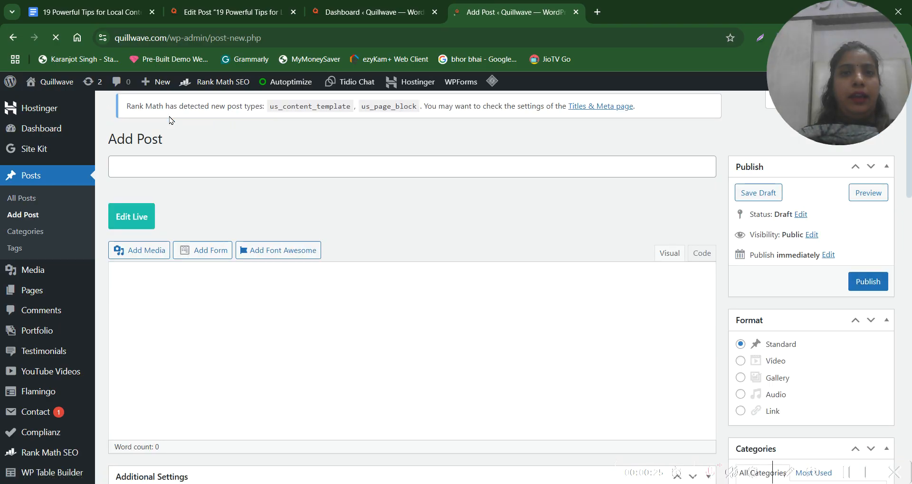
Copy the document title "19 Powerful Tips for Local Content Marketing Strategy" from Google Docs into the new WordPress post's title
left_click(160, 167)
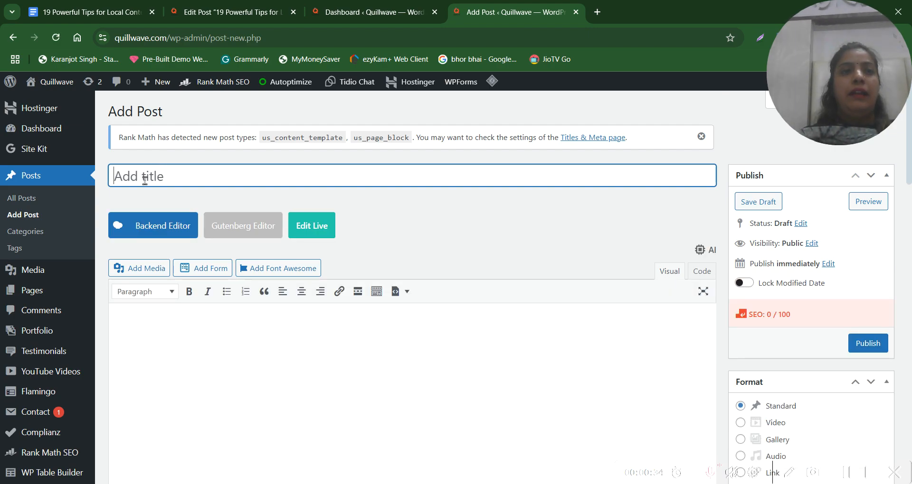
left_click(87, 15)
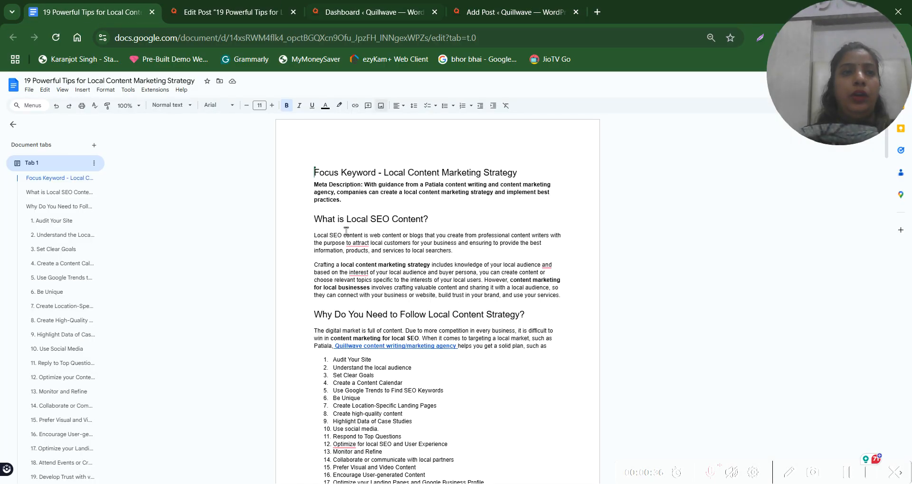
scroll(394, 342, "down", 20)
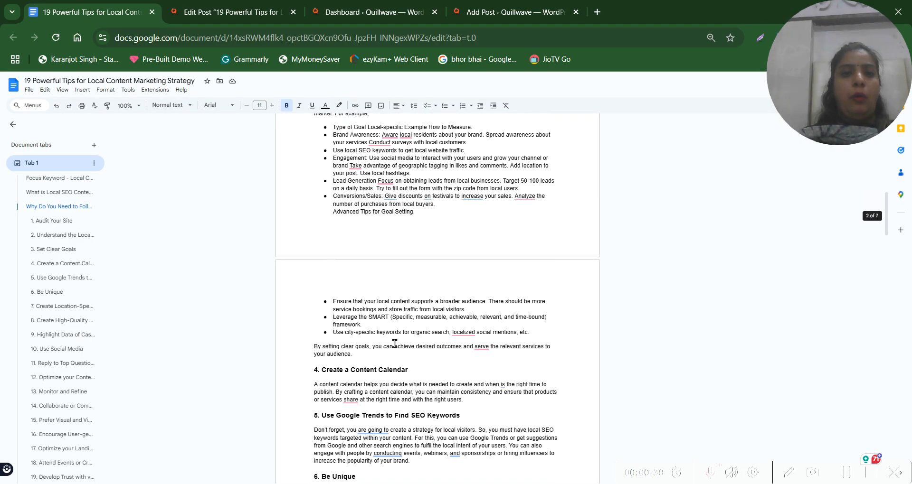
scroll(394, 342, "up", 20)
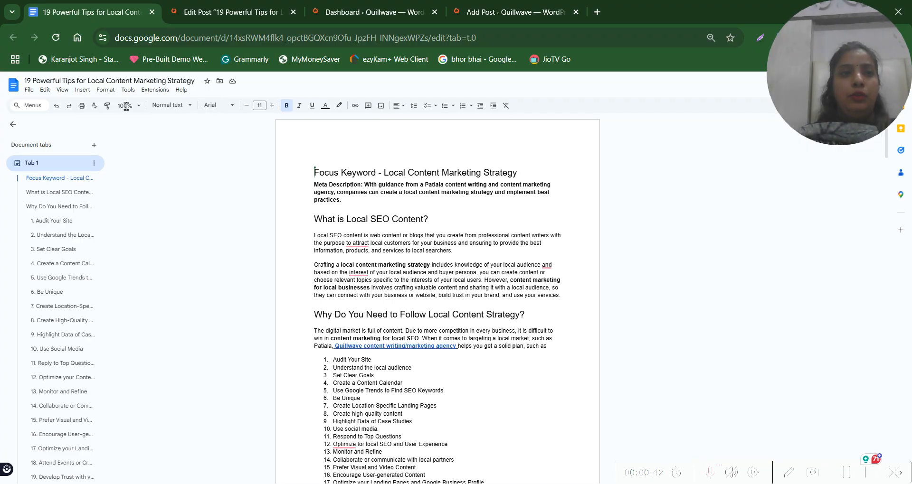
left_click(83, 79)
key("ctrl+c")
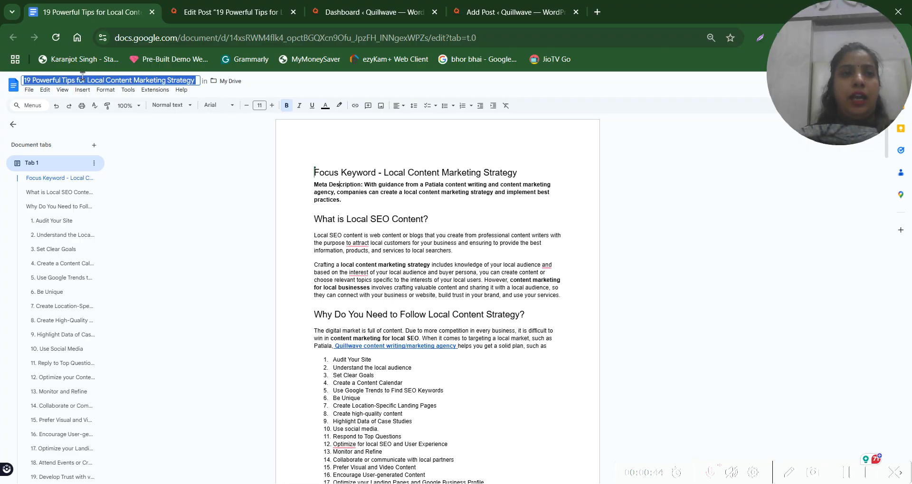
left_click(520, 7)
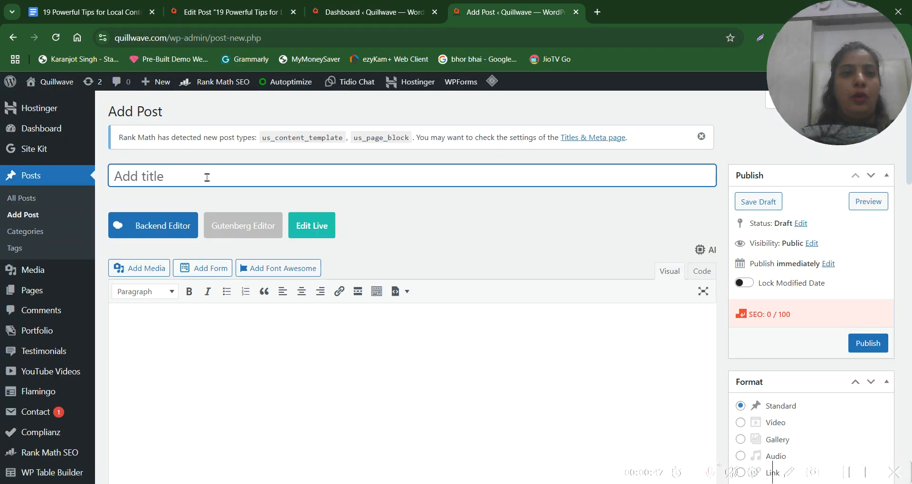
left_click(208, 177)
key("ctrl+v")
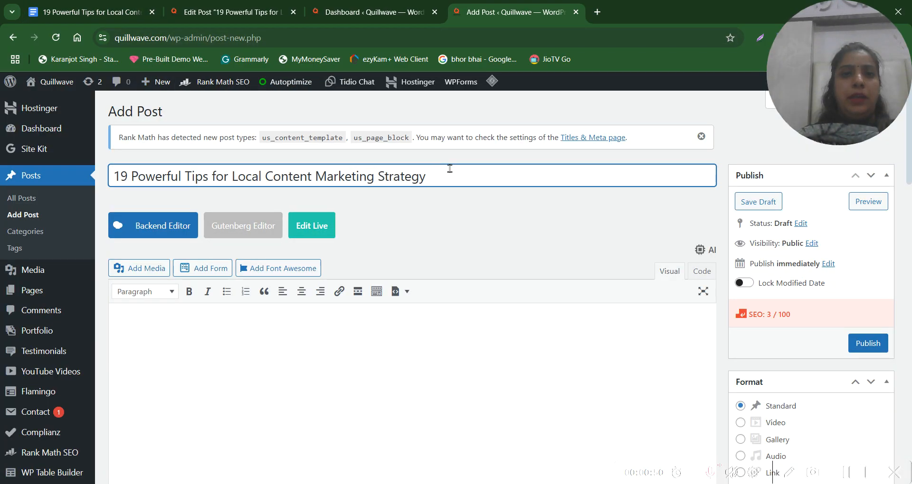
left_click_drag(452, 172, 111, 175)
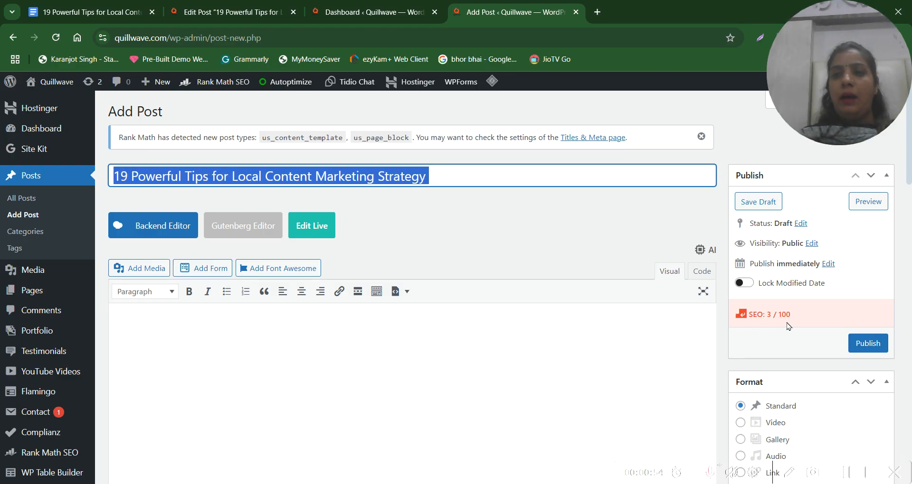
left_click_drag(792, 317, 741, 322)
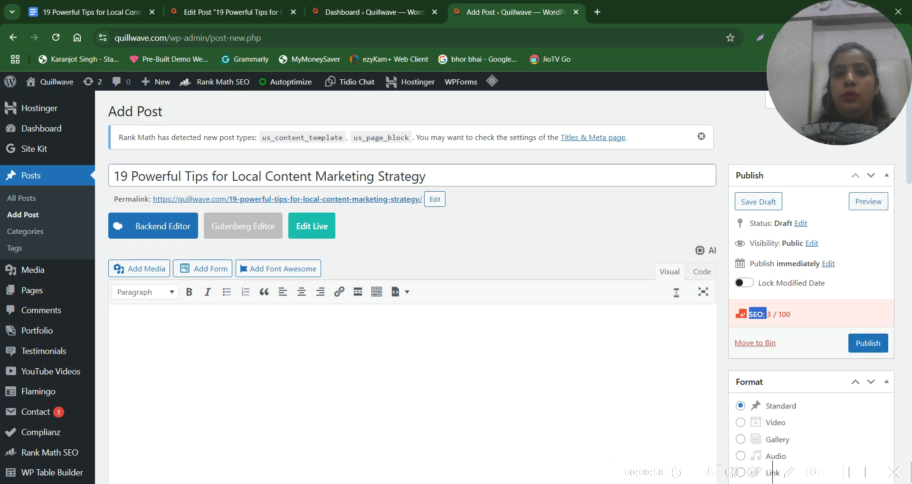
triple_click(190, 179)
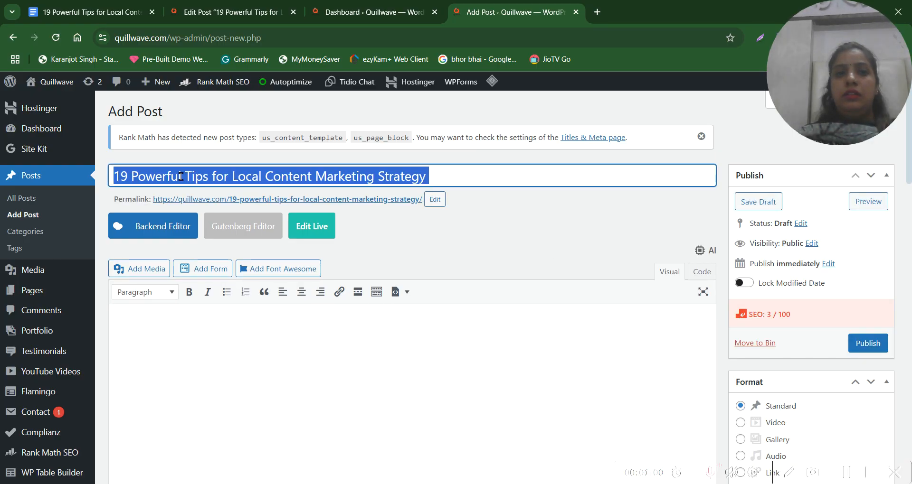
triple_click(354, 185)
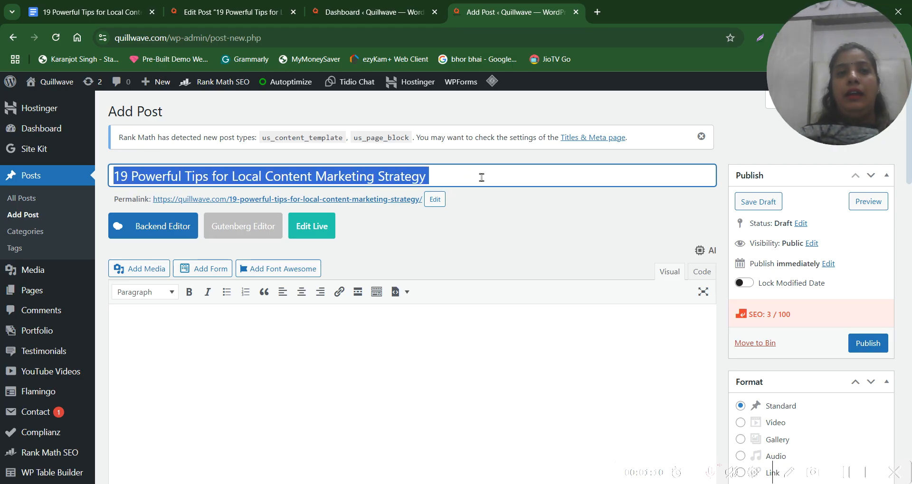
double_click(149, 178)
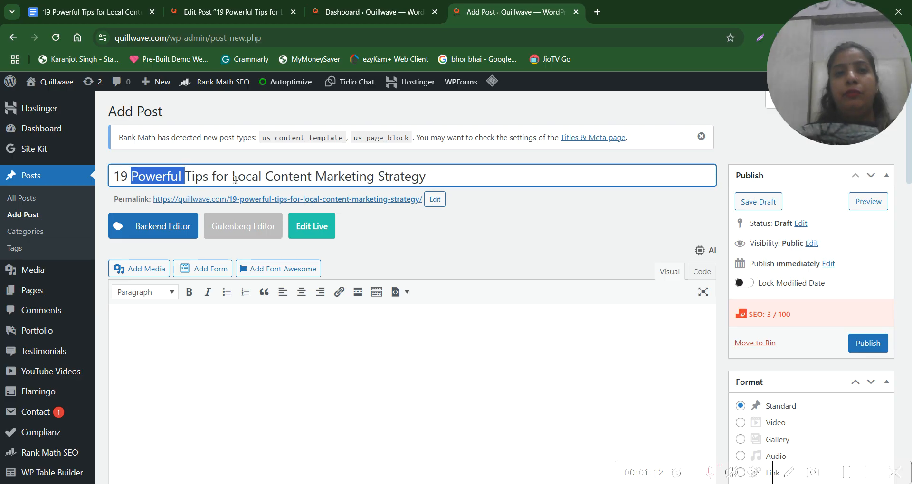
left_click_drag(430, 180, 123, 186)
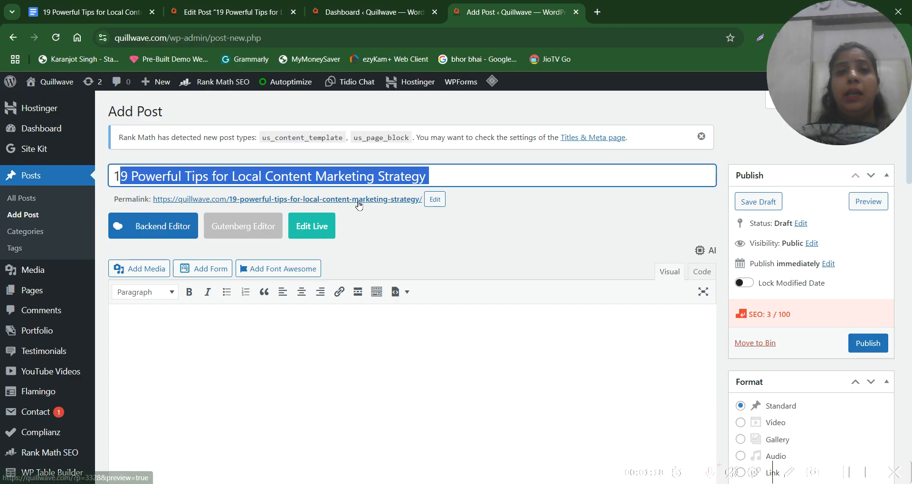
Shorten the post's permalink slug to tips-for-local-content-marketing-strategy by removing "19-powerful-" and save it
left_click(436, 203)
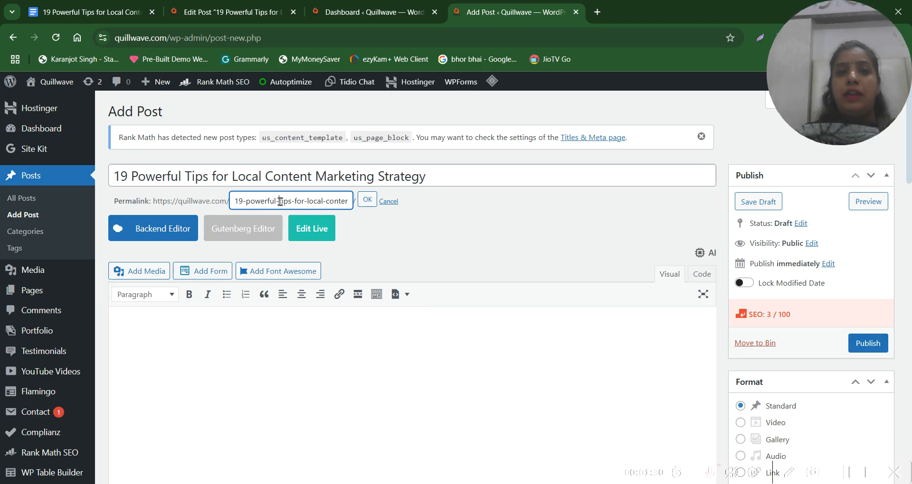
left_click_drag(281, 202, 237, 202)
key("BackSpace")
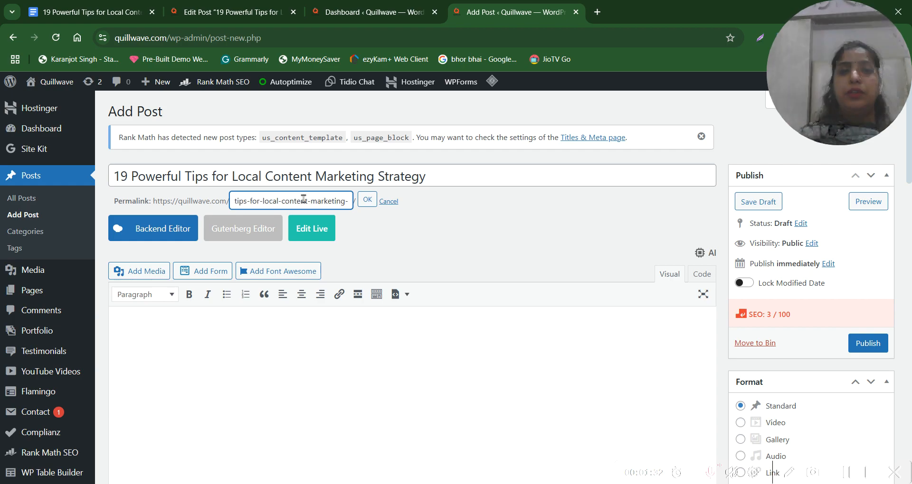
left_click_drag(271, 205, 360, 209)
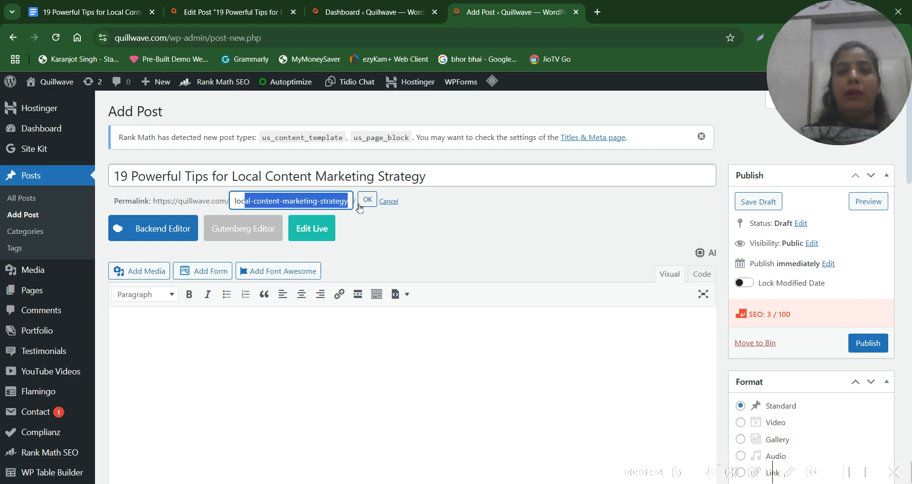
left_click(365, 208)
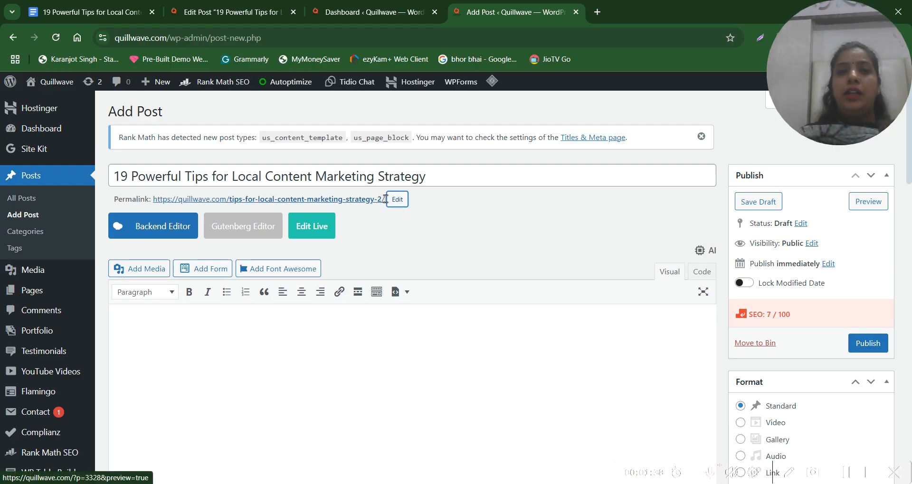
Try to remove the "-2" suffix from the end of the permalink slug
left_click(398, 199)
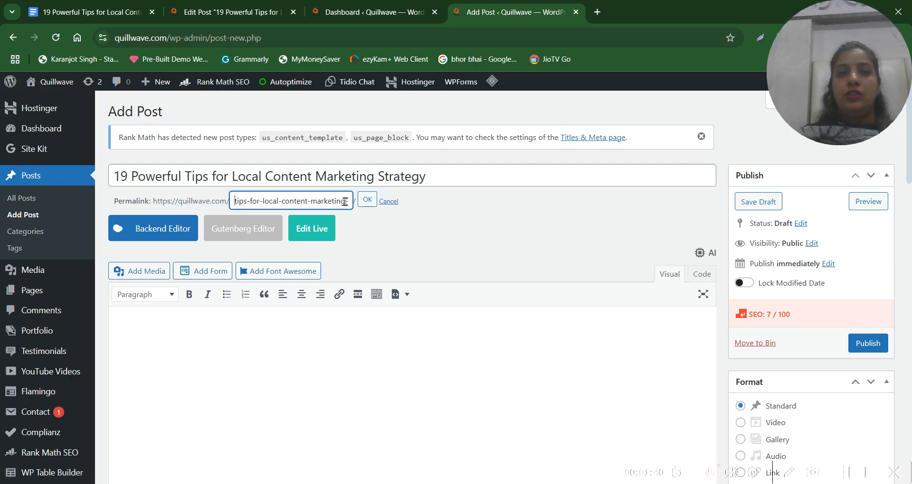
left_click_drag(345, 202, 373, 208)
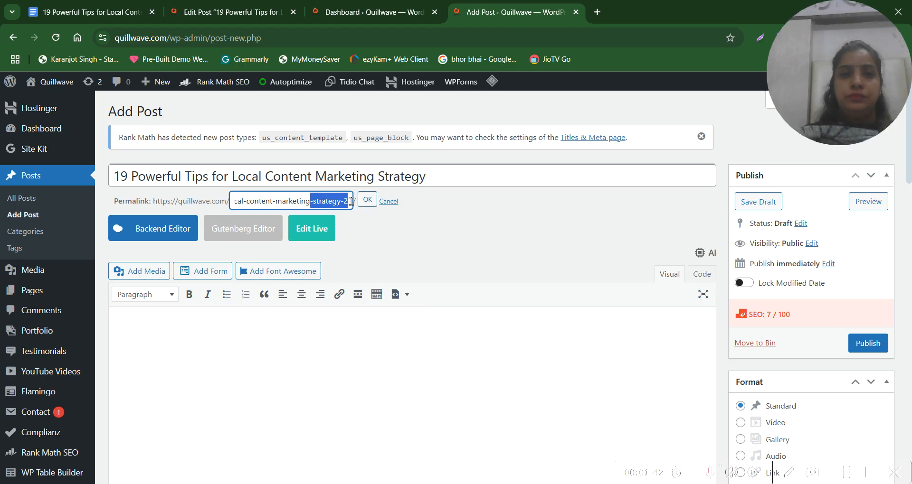
key("Right")
type("-")
key("BackSpace")
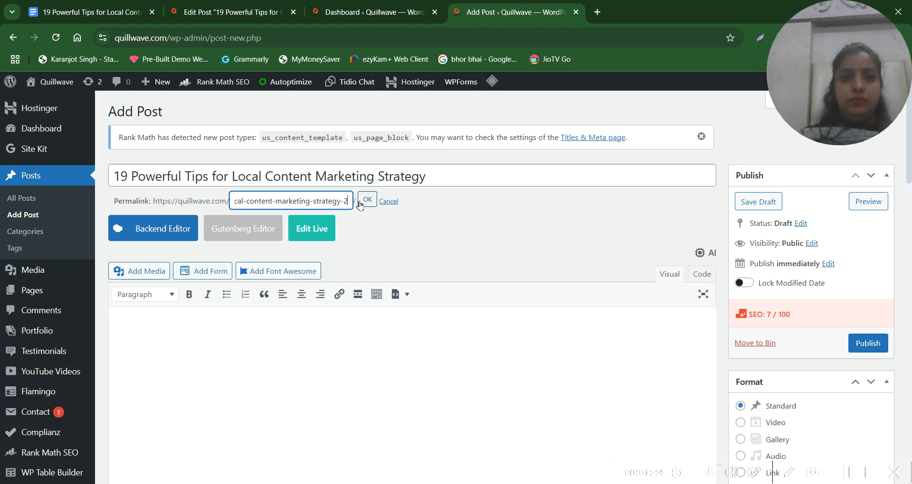
key("BackSpace")
key("BackSpace")
left_click(367, 202)
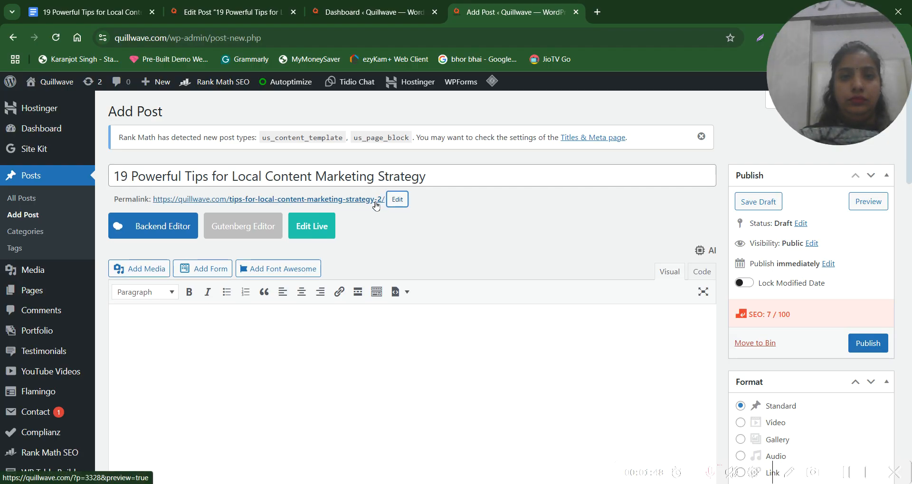
Compare the new post's permalink slug with the slug of the existing draft that has the same title
left_click(397, 200)
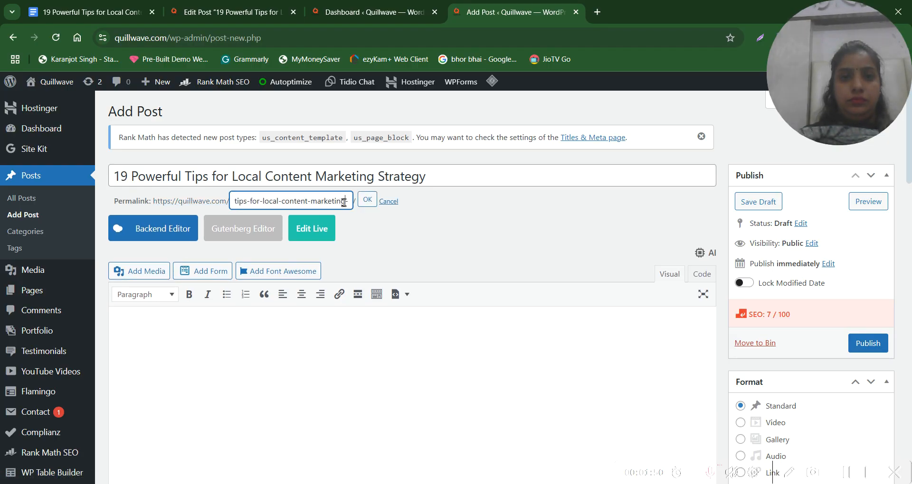
left_click_drag(349, 201, 358, 201)
left_click(330, 198)
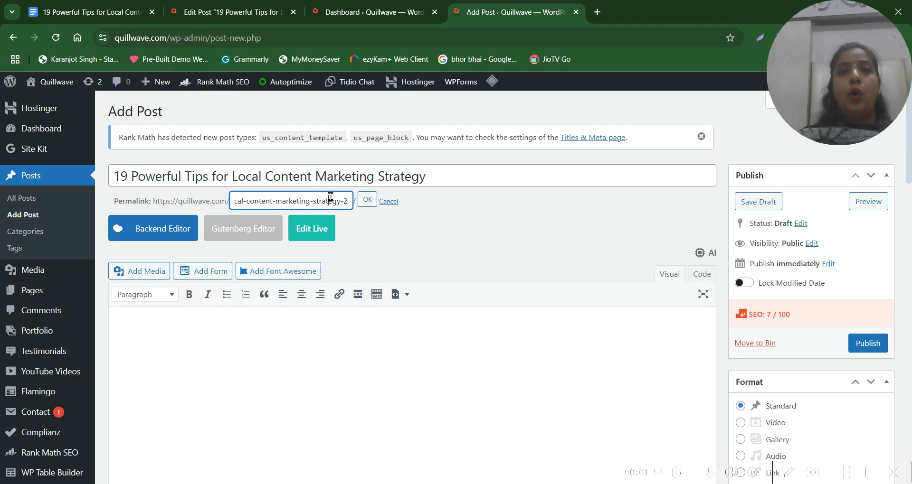
left_click(240, 11)
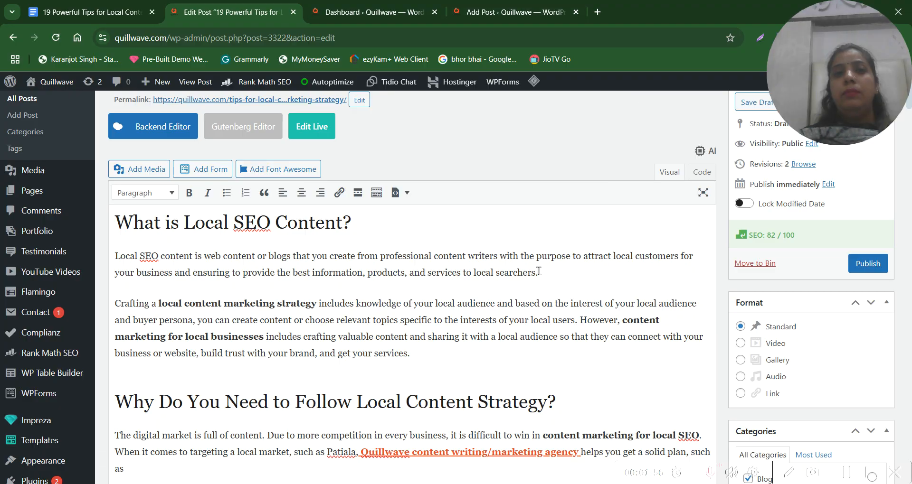
triple_click(317, 183)
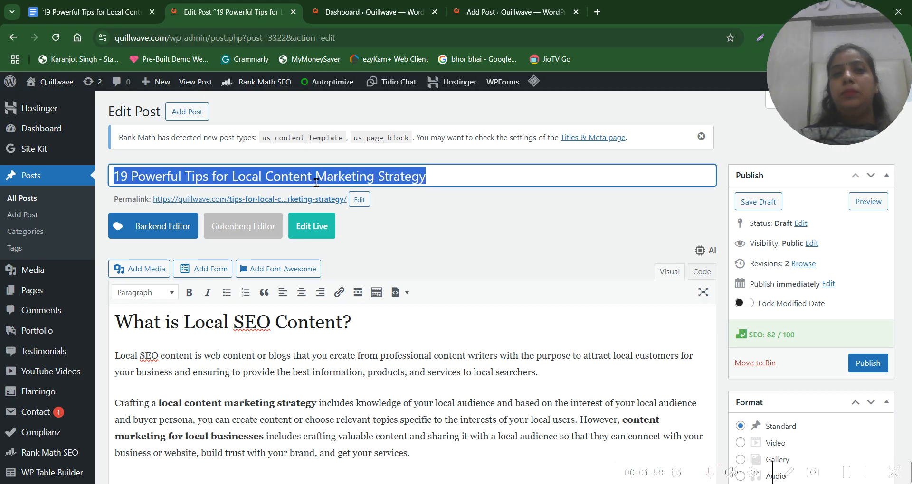
left_click(368, 204)
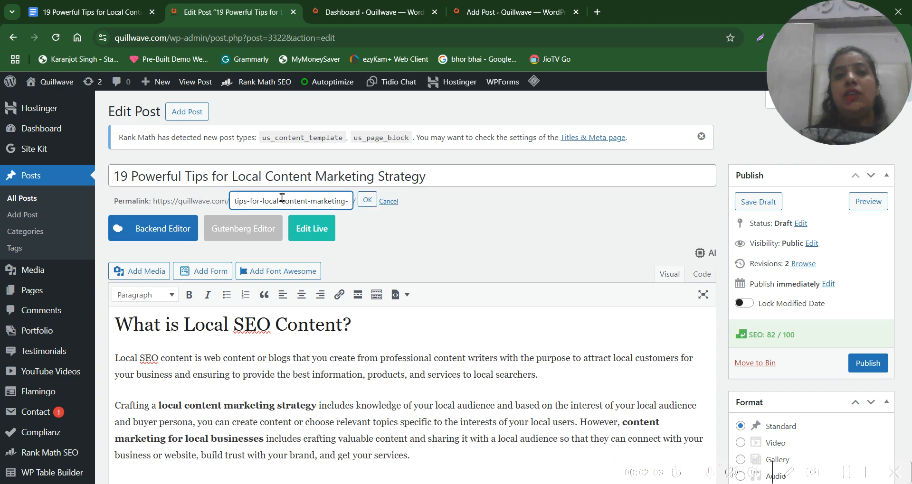
left_click_drag(282, 198, 361, 198)
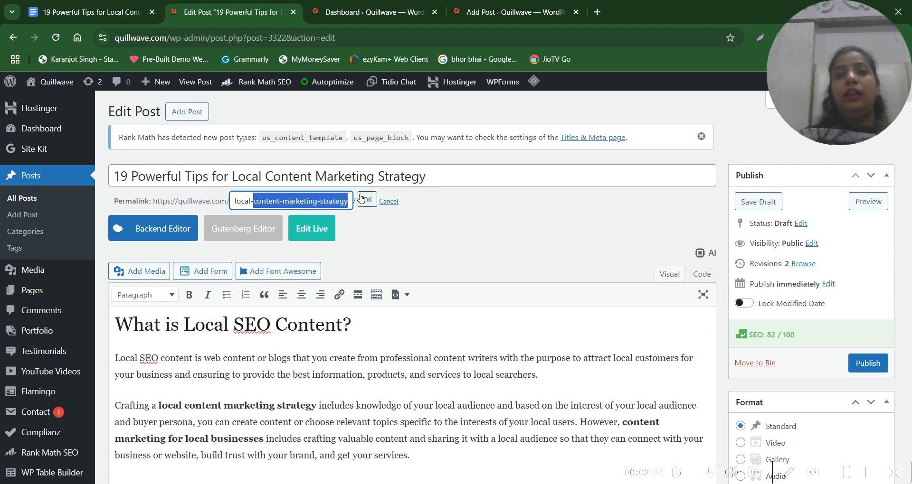
left_click(474, 30)
left_click(473, 20)
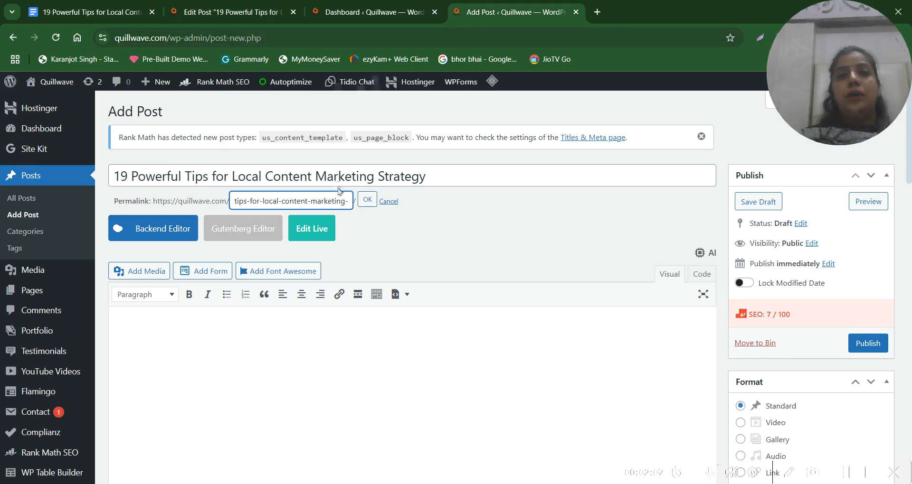
left_click_drag(305, 201, 369, 203)
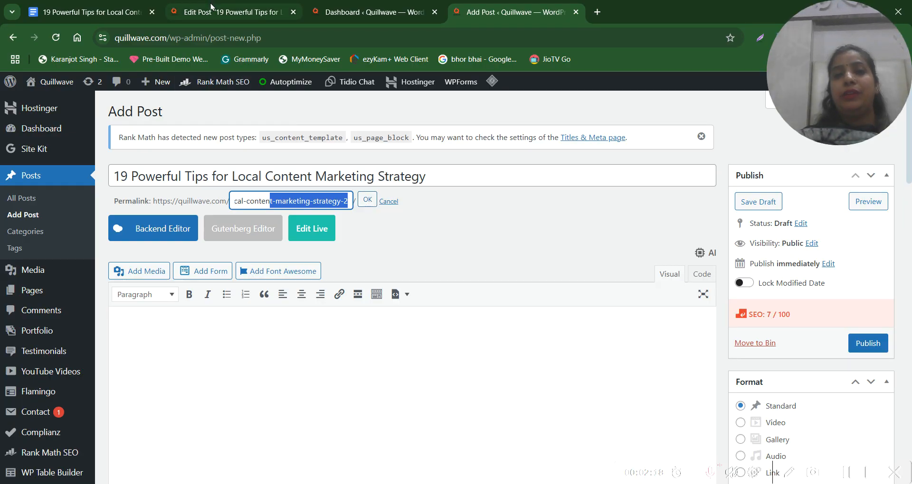
left_click(343, 202)
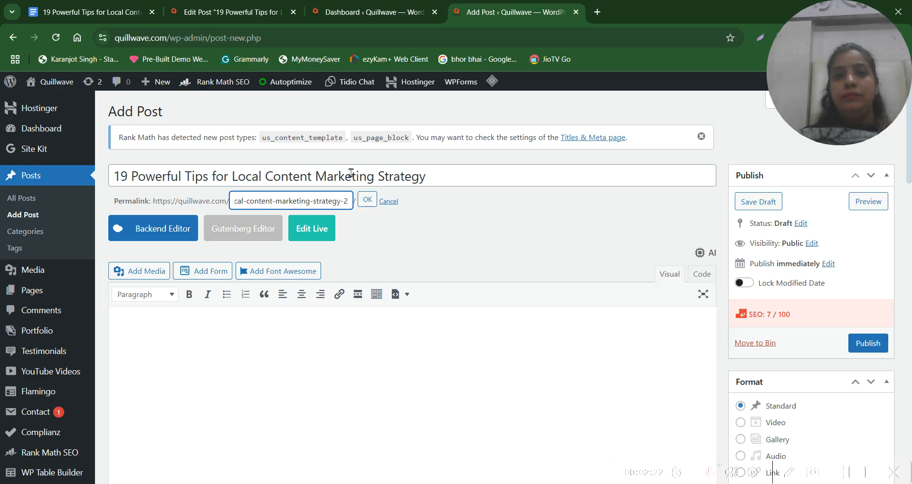
Save the permalink slug and copy the "What is Local SEO Content?" introduction from the existing draft into the new post's body
left_click(367, 199)
left_click(245, 332)
left_click(229, 9)
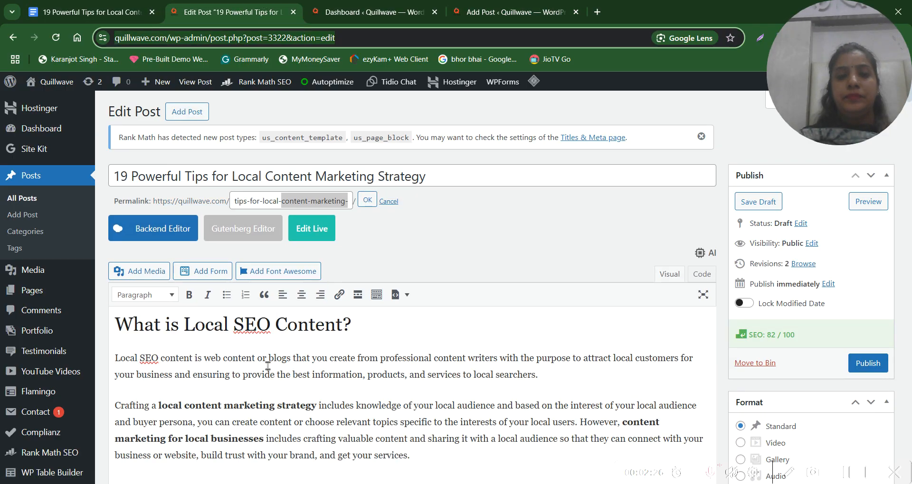
left_click_drag(125, 322, 427, 453)
key("ctrl+c")
left_click(513, 12)
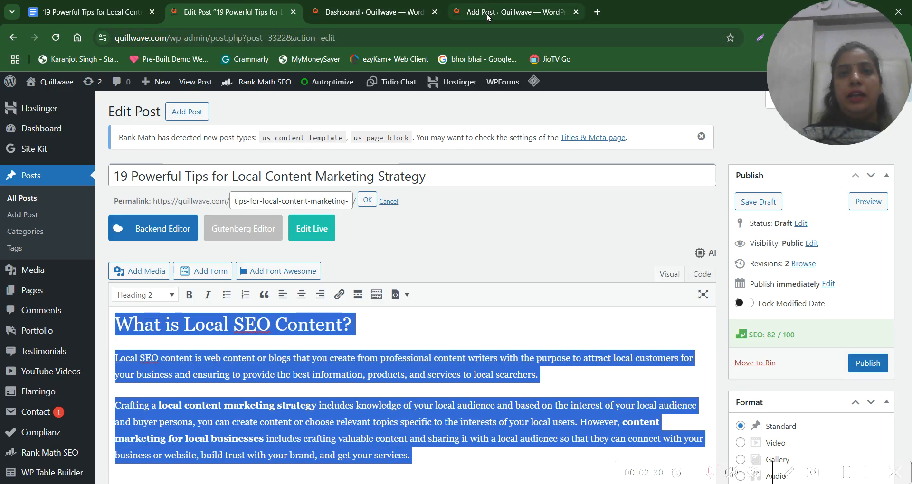
key("ctrl+v")
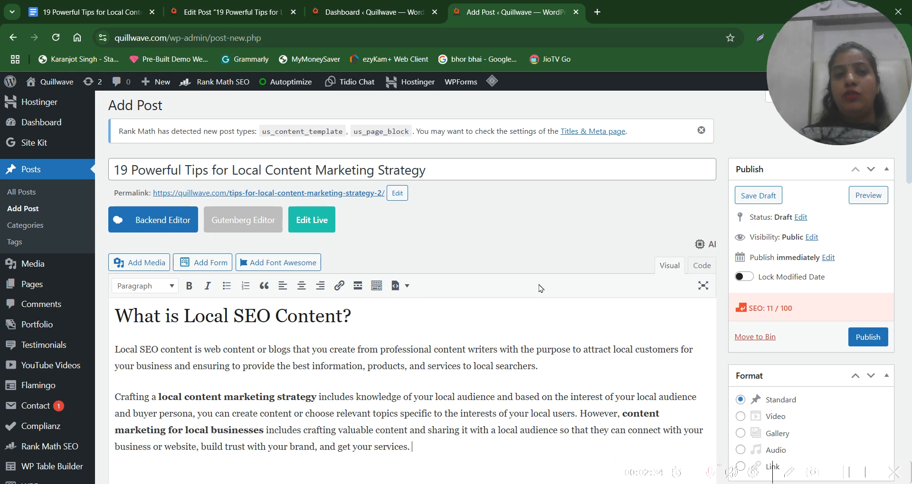
Inspect the HTML code of the pasted introduction and return to the visual editing view
left_click_drag(485, 447, 118, 316)
left_click(702, 265)
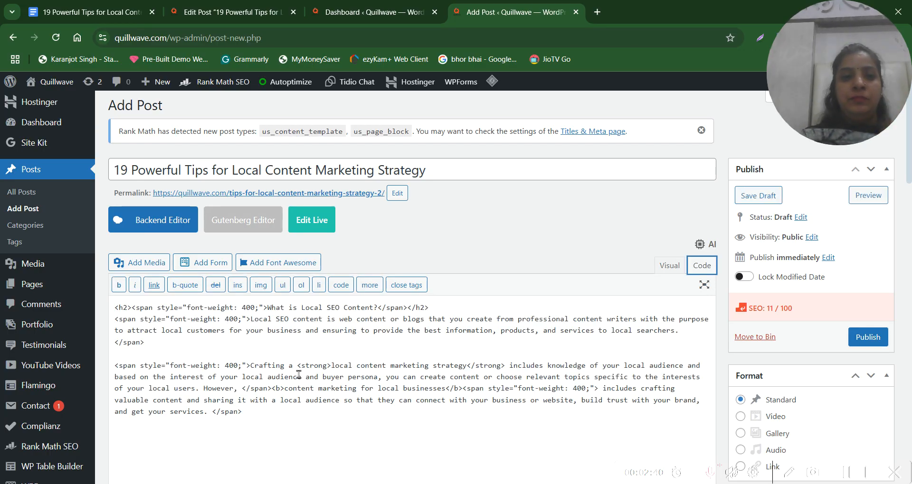
left_click_drag(344, 409, 114, 306)
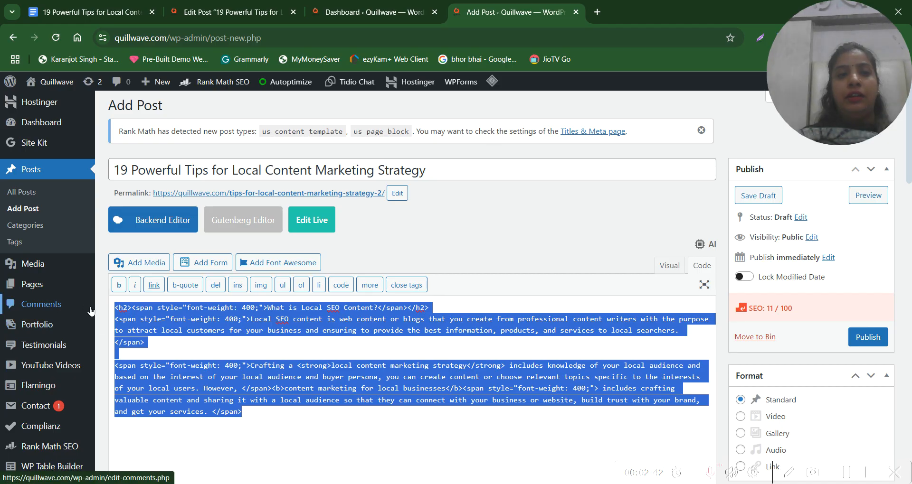
left_click(669, 266)
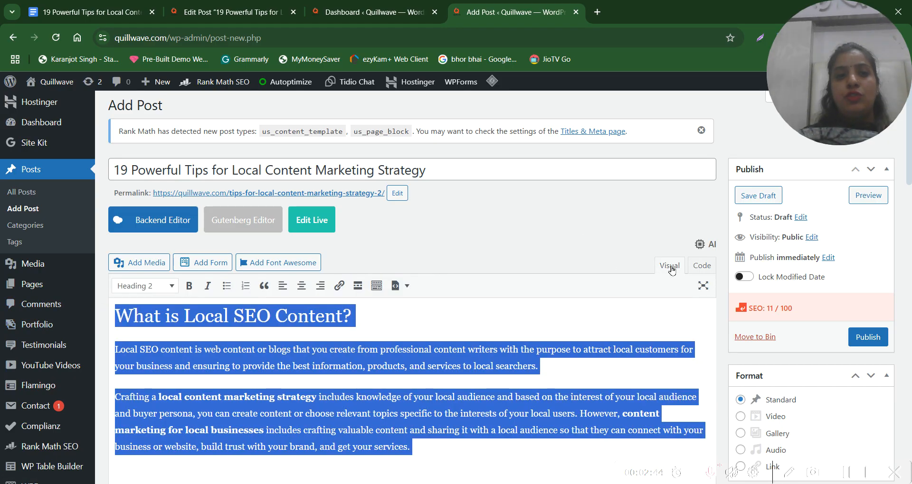
left_click(278, 362)
Switch the "What is Local SEO Content?" heading to Paragraph format and back to Heading 2
triple_click(156, 320)
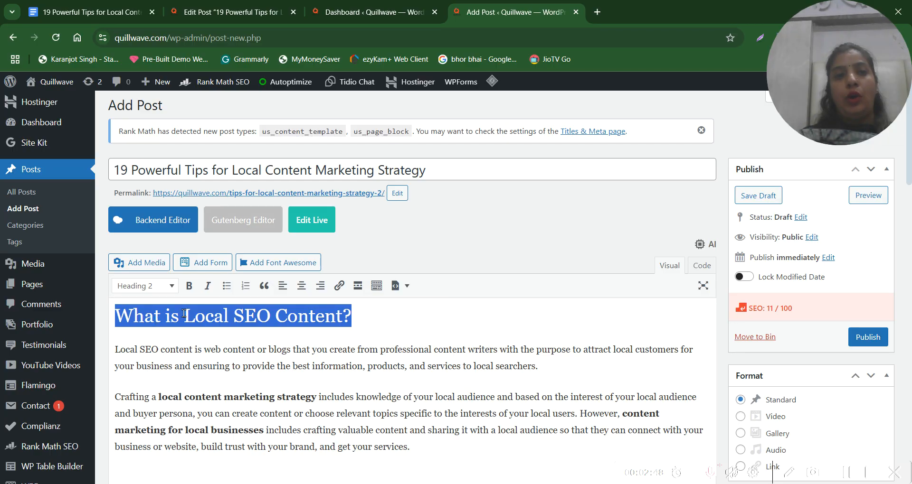
triple_click(216, 170)
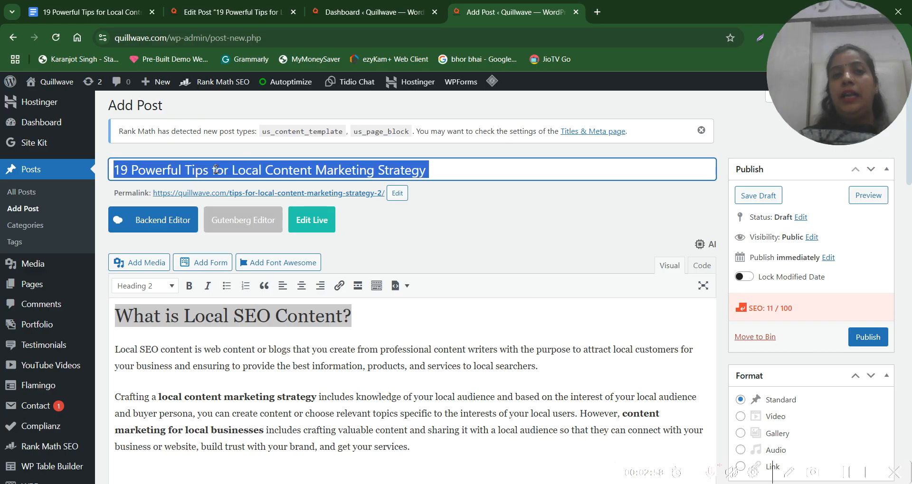
triple_click(217, 319)
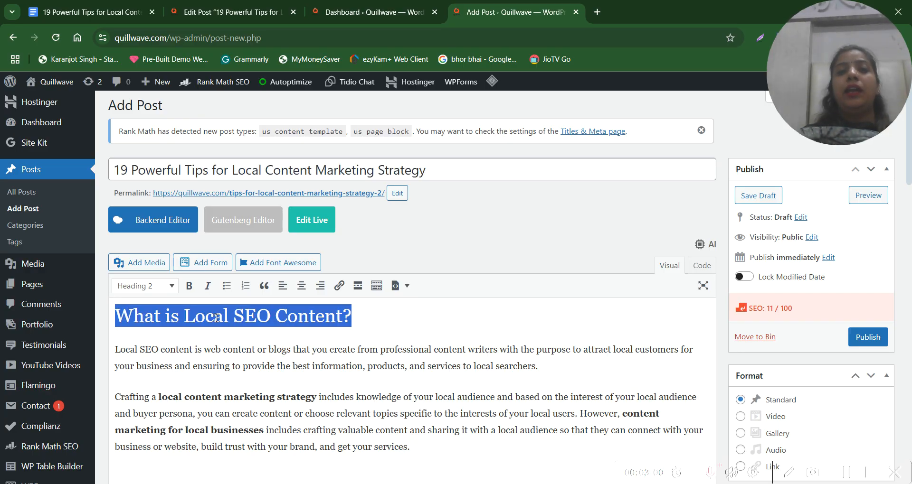
left_click(142, 286)
left_click(143, 93)
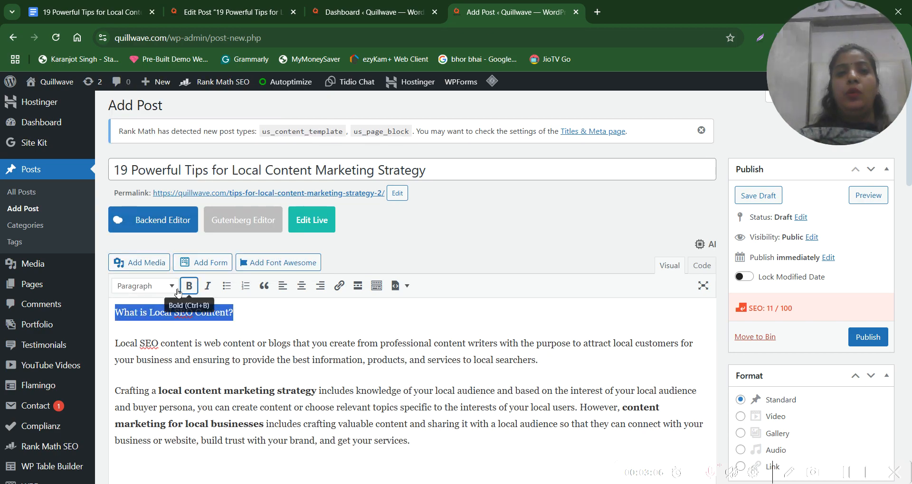
left_click(154, 292)
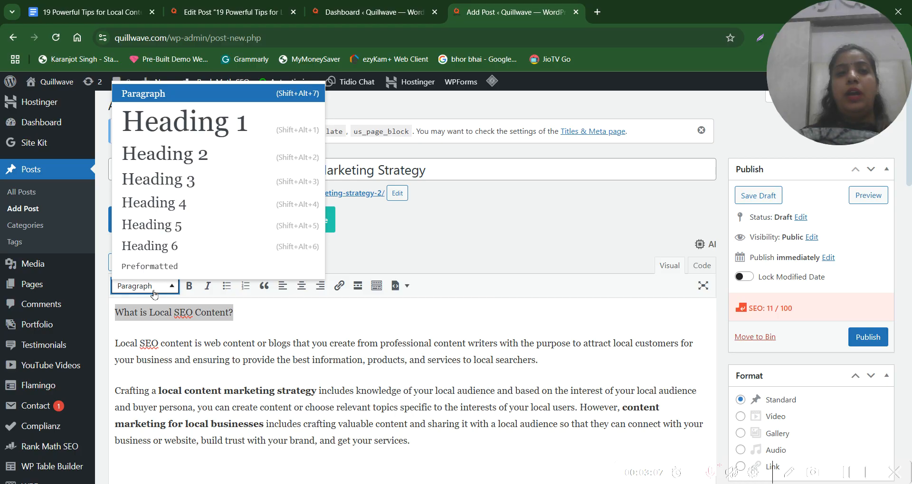
left_click(209, 154)
left_click(375, 333)
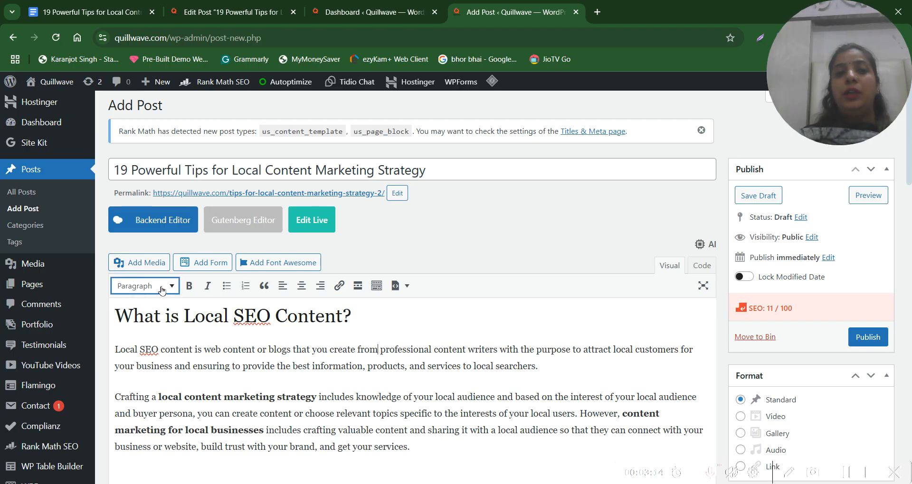
left_click(221, 318)
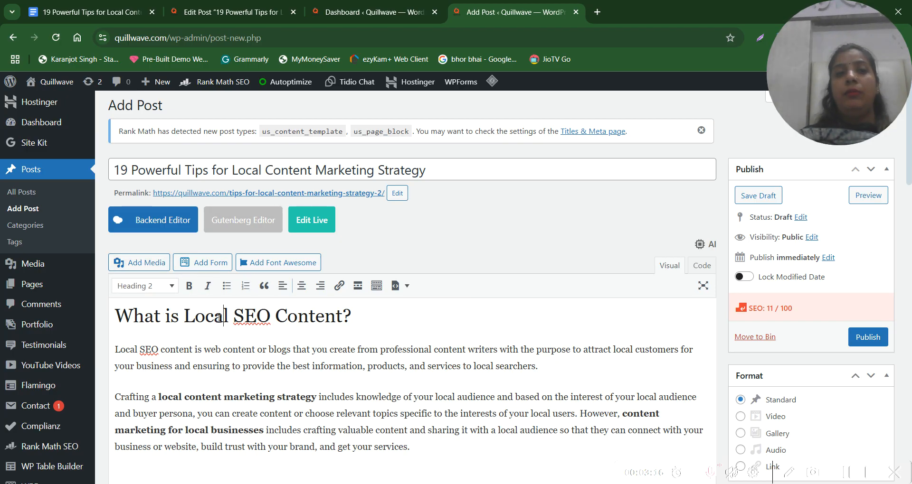
triple_click(207, 173)
triple_click(209, 317)
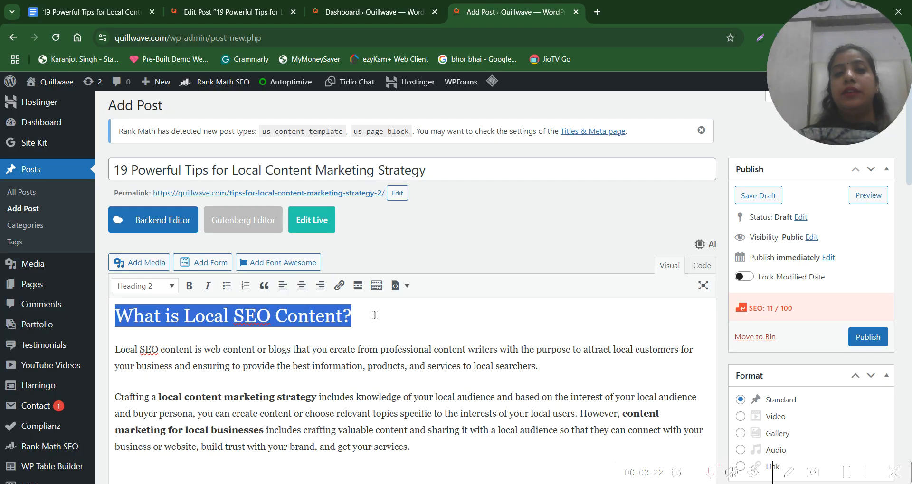
left_click(318, 329)
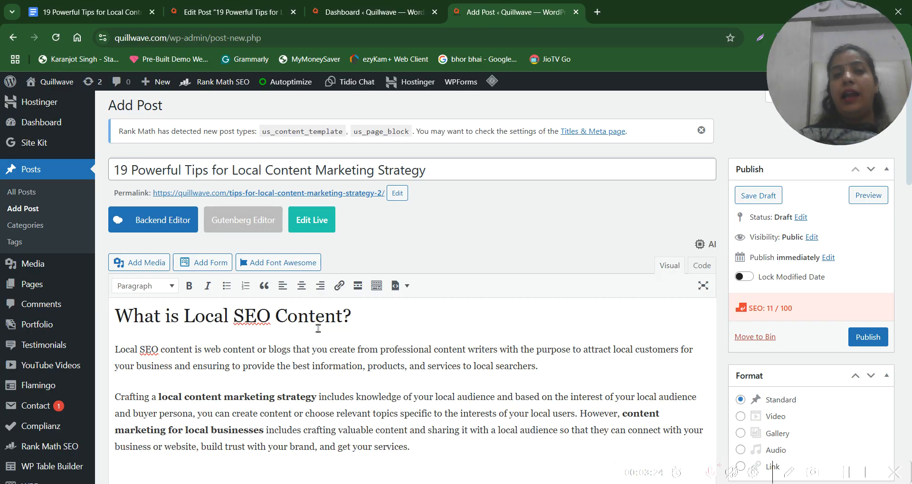
Copy the phrase "Local Content Marketing Strategy" from the new post's title
triple_click(245, 170)
left_click_drag(257, 171, 234, 167)
left_click(467, 167)
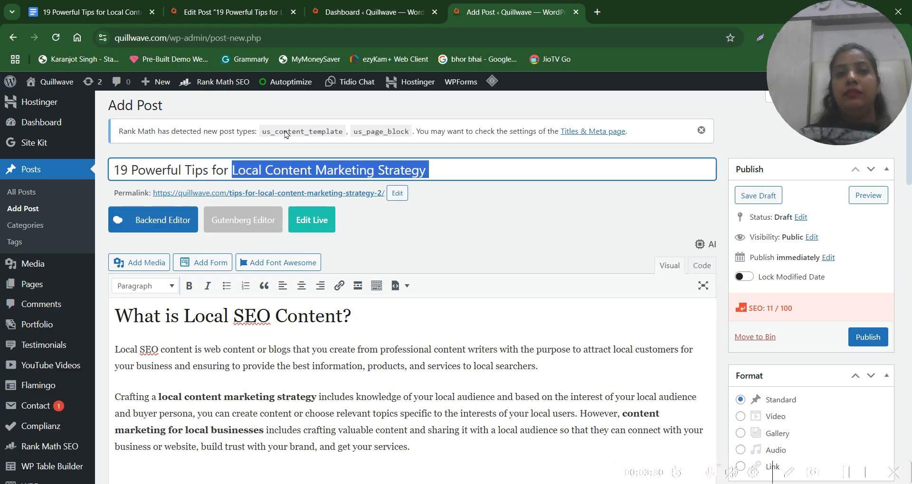
Set the post's Rank Math focus keyword to "Local Content Marketing Strategy" using the copied phrase
scroll(335, 404, "down", 15)
scroll(337, 377, "up", 7)
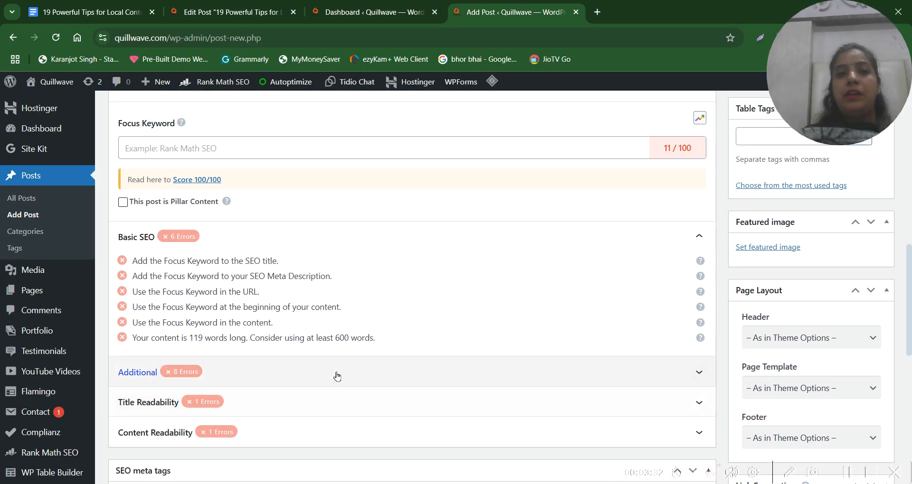
scroll(337, 376, "up", 3)
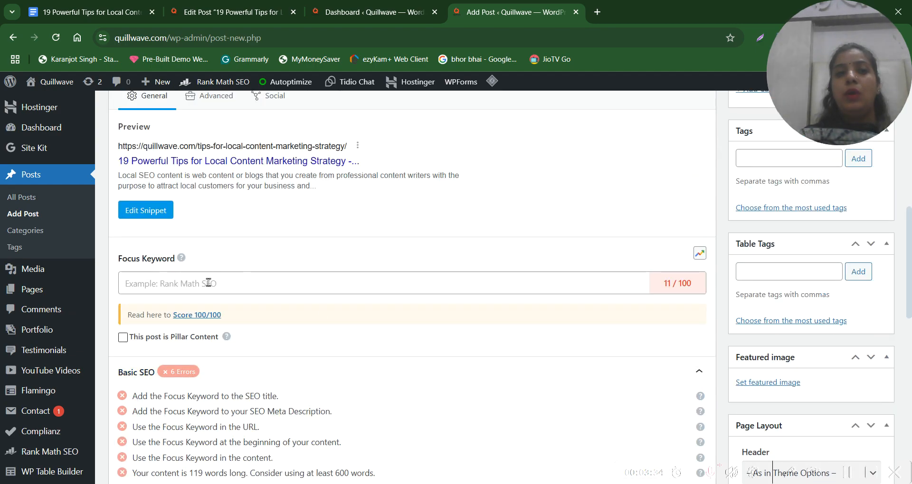
left_click(191, 283)
left_click(114, 264)
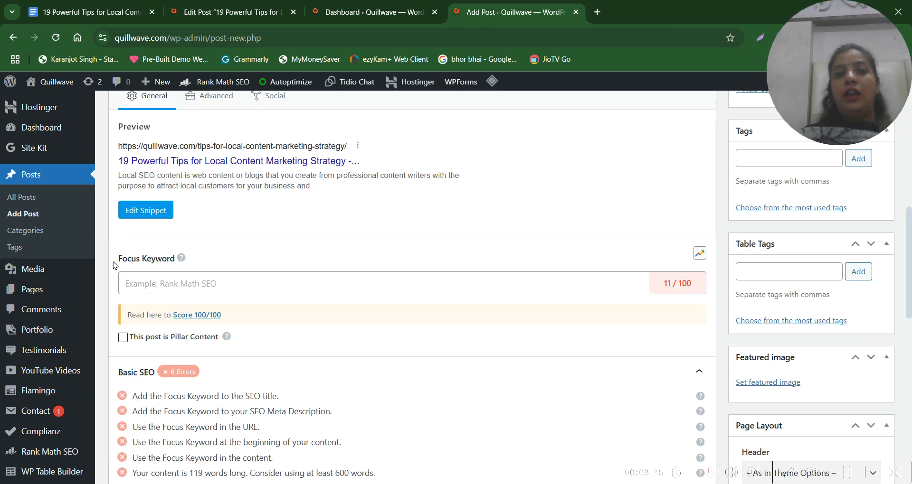
left_click_drag(114, 264, 175, 260)
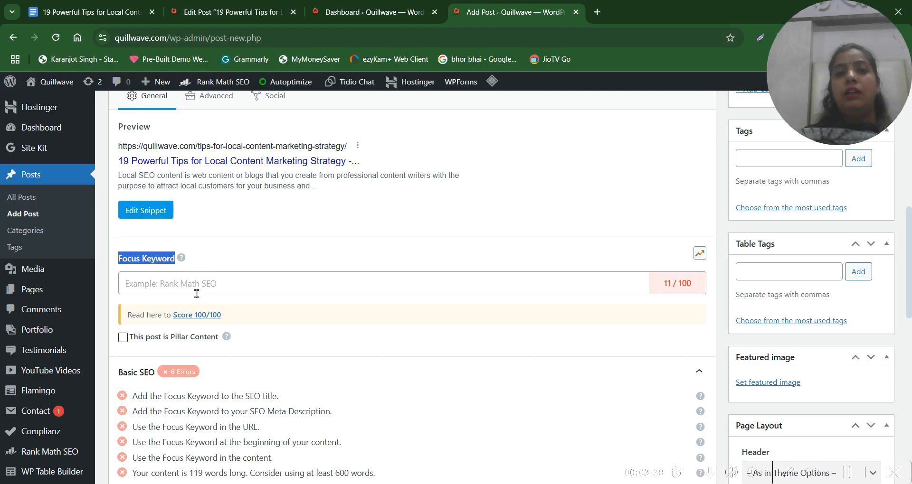
left_click(168, 286)
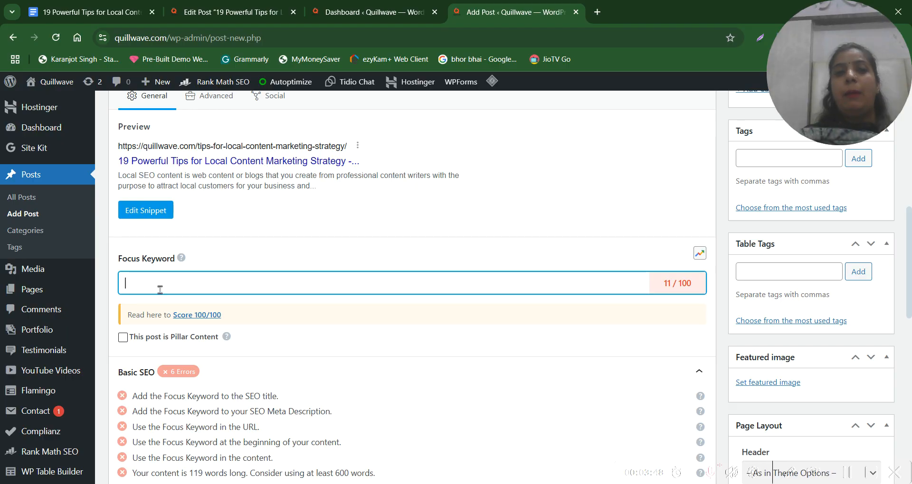
scroll(182, 284, "down", 3)
scroll(183, 285, "up", 4)
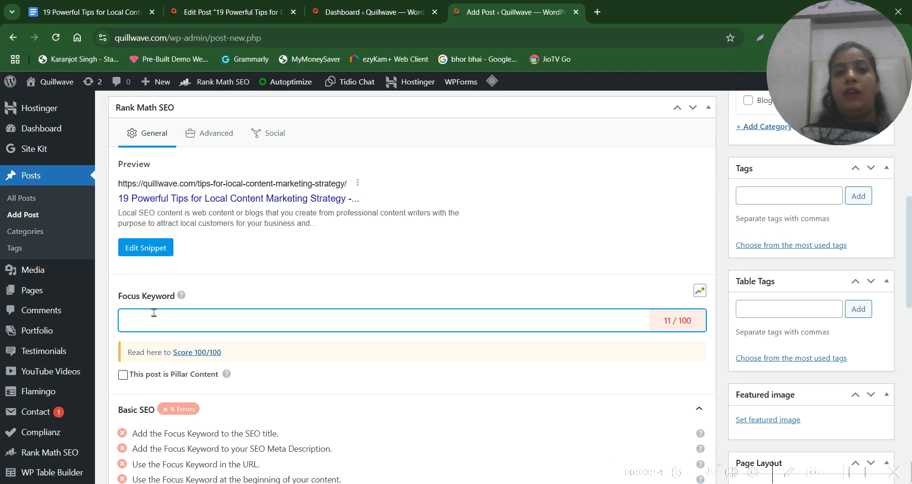
left_click_drag(211, 300, 119, 300)
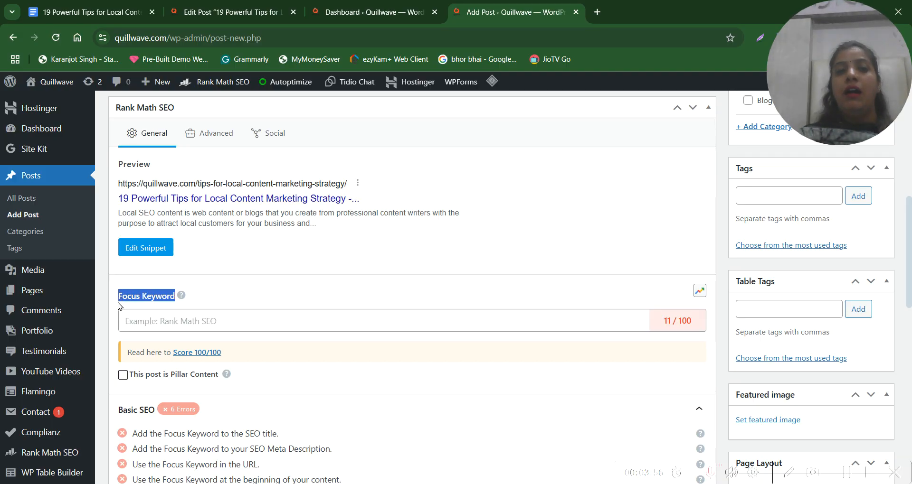
left_click(177, 324)
type("Local Content Marketing Strategy")
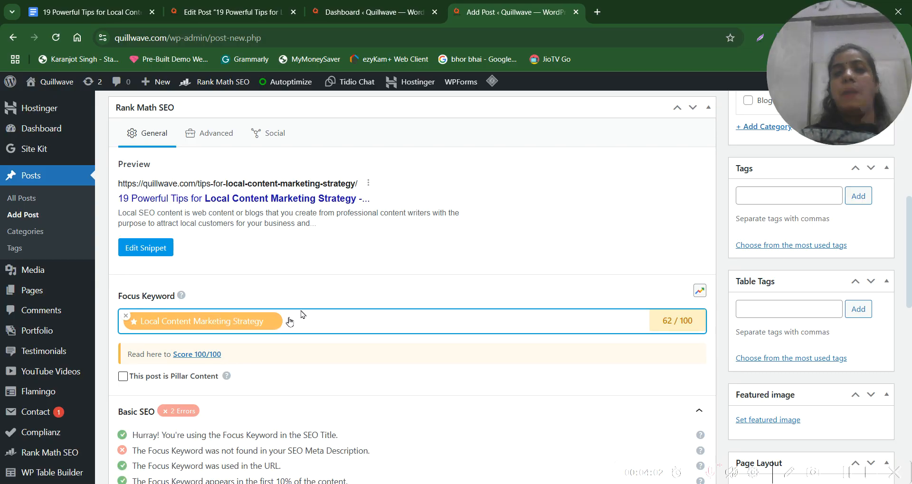
Check the post's SEO score for the focus keyword and look over the post's current content
left_click(660, 321)
left_click(641, 320)
left_click(694, 326)
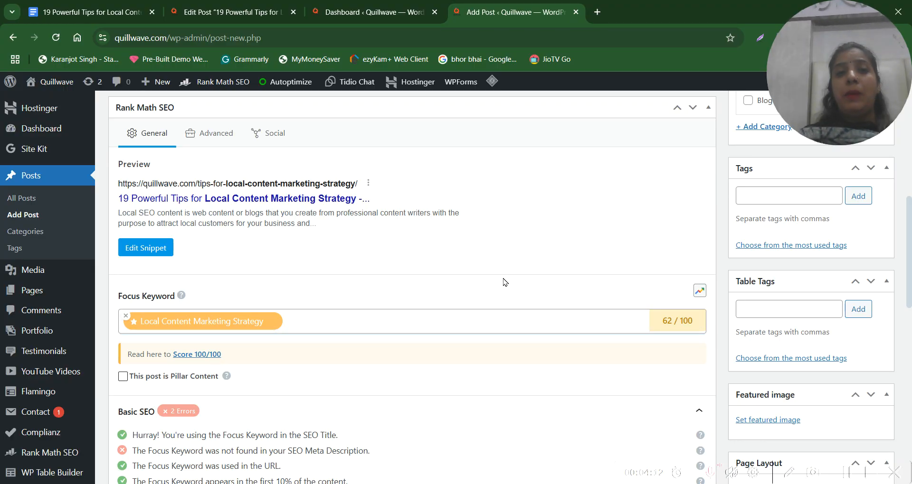
scroll(504, 282, "up", 8)
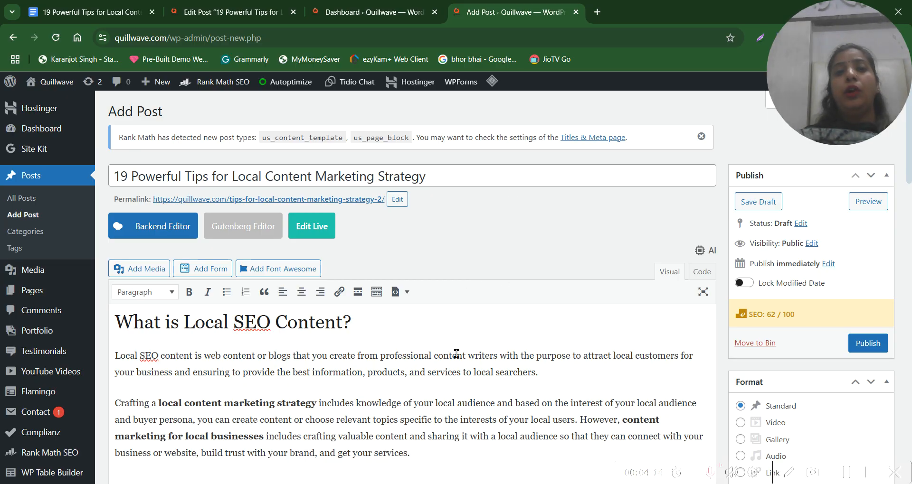
scroll(456, 353, "down", 2)
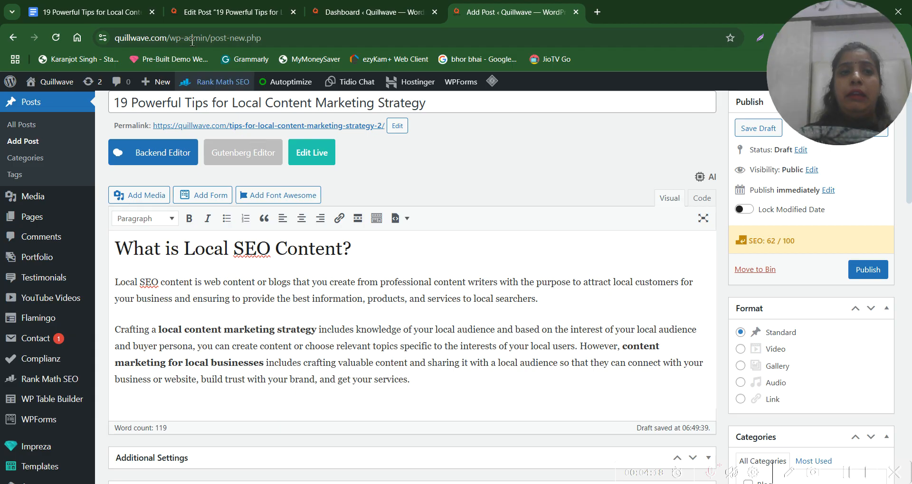
Copy the article from "Why Do You Need to Follow Local Content Strategy?" through "3. Set Clear Goals" from Google Docs into the WordPress post below the introduction
left_click(107, 12)
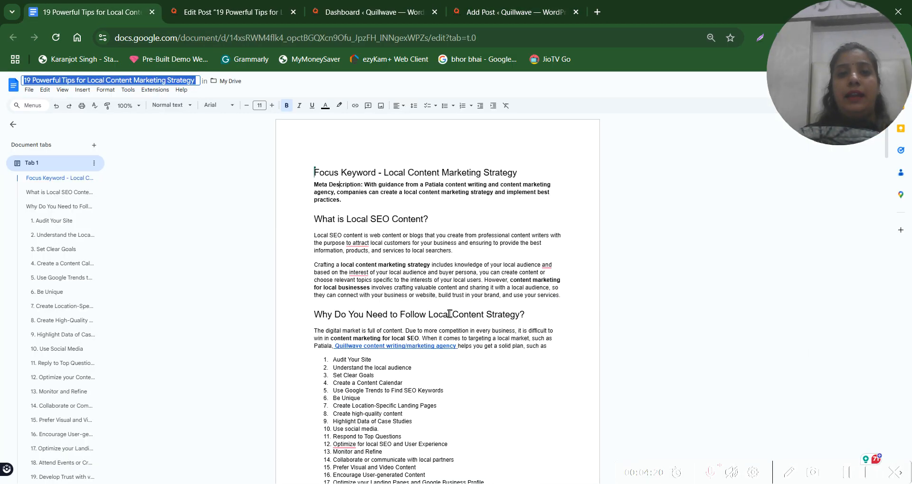
scroll(349, 275, "down", 1)
left_click_drag(310, 285, 465, 366)
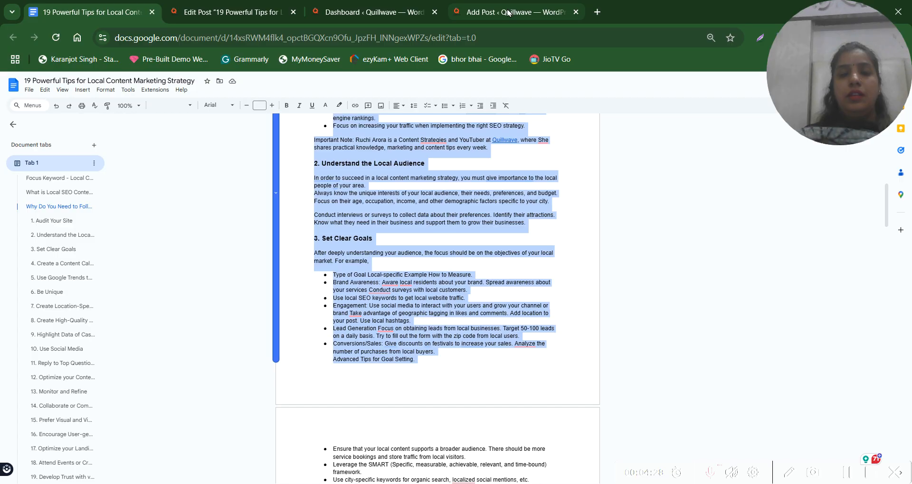
left_click(507, 10)
key("Return")
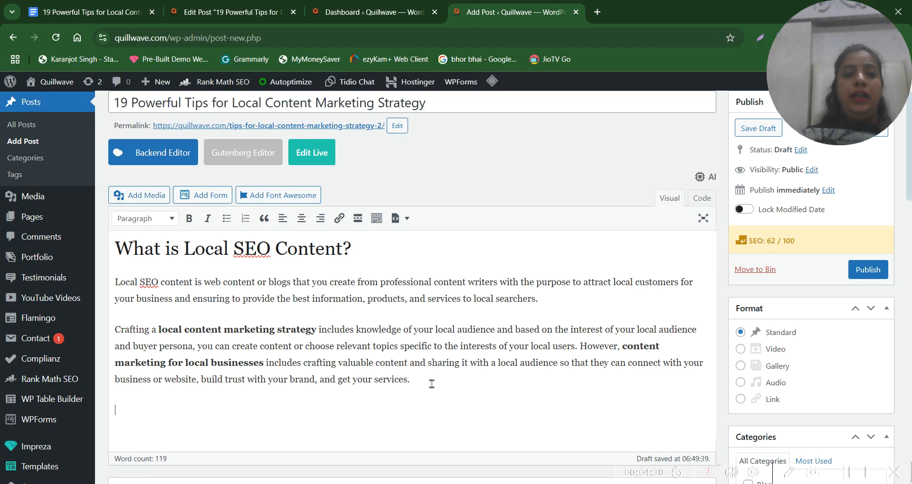
key("ctrl+v")
scroll(432, 384, "up", 20)
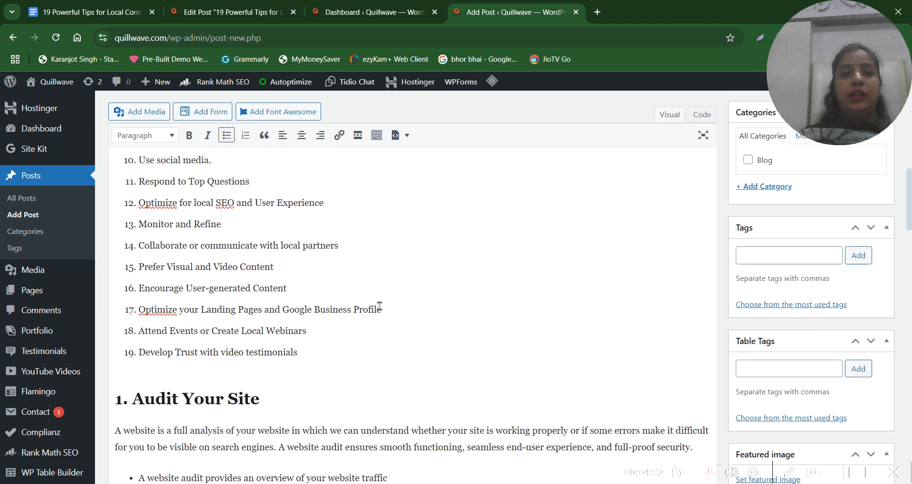
left_click(190, 327)
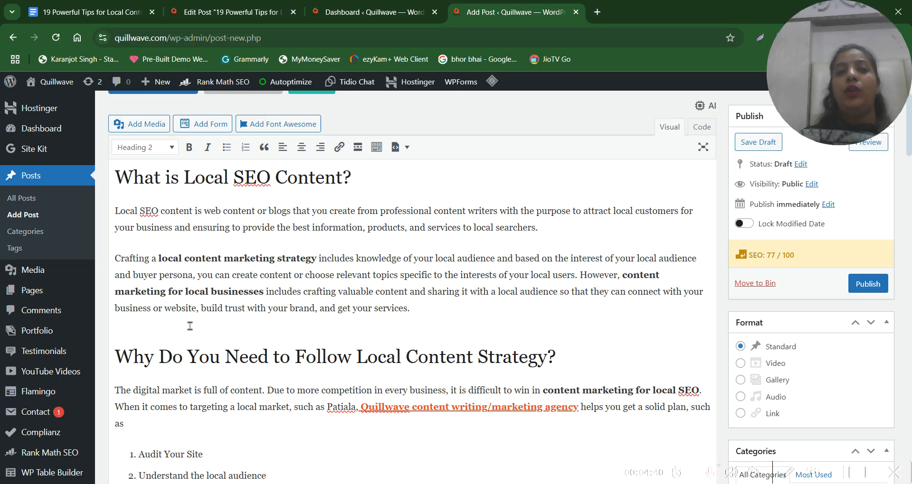
Reapply the Heading 2 format to the line "Why Do You Need to Follow Local Content Strategy?"
triple_click(415, 356)
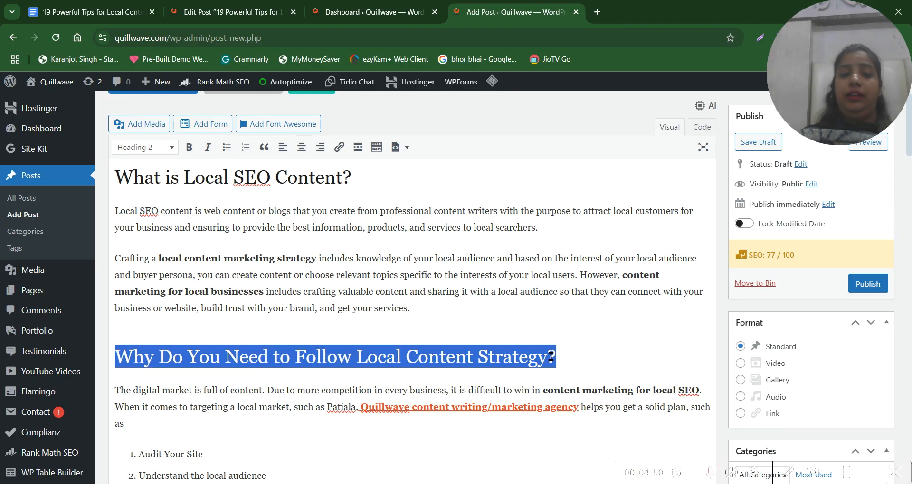
left_click(162, 148)
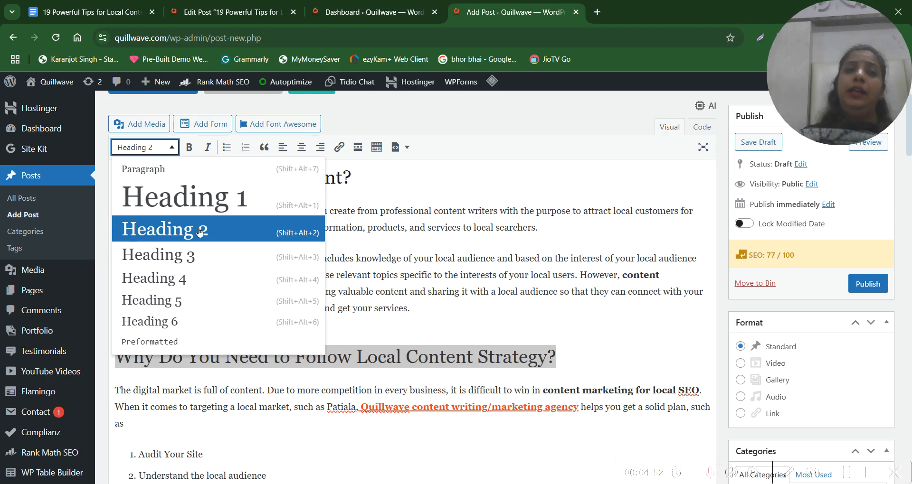
left_click(201, 233)
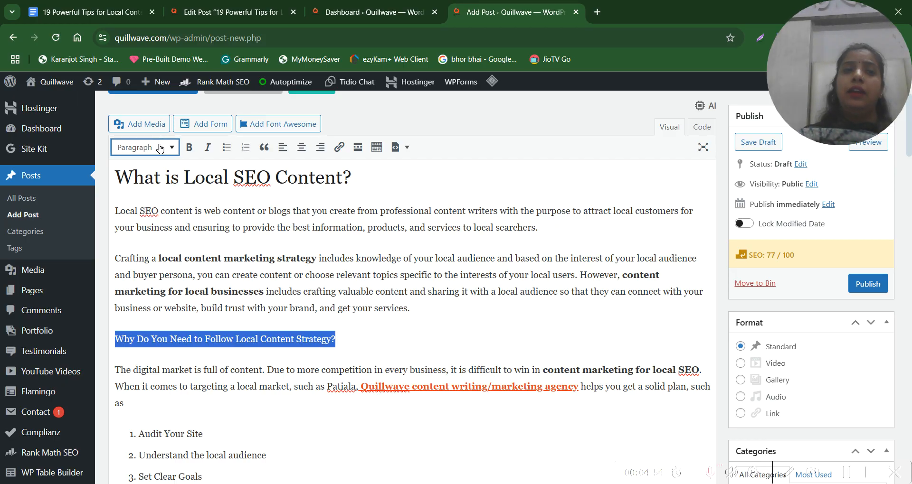
left_click(142, 148)
left_click(211, 227)
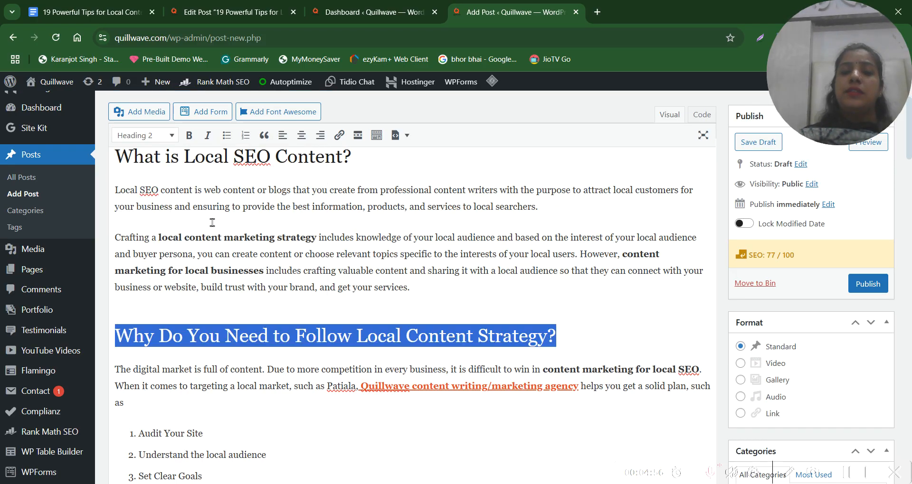
left_click(309, 353)
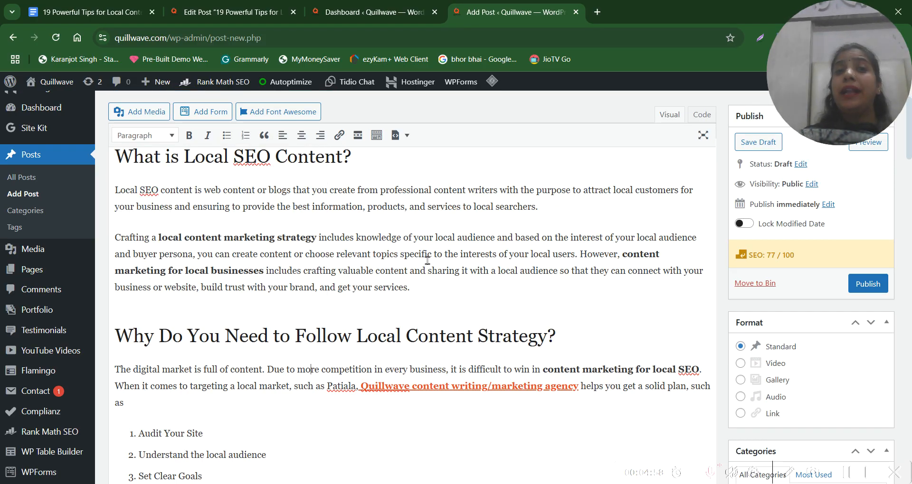
Review the paragraph and the numbered list of tips under "Why Do You Need to Follow Local Content Strategy?"
scroll(427, 260, "down", 2)
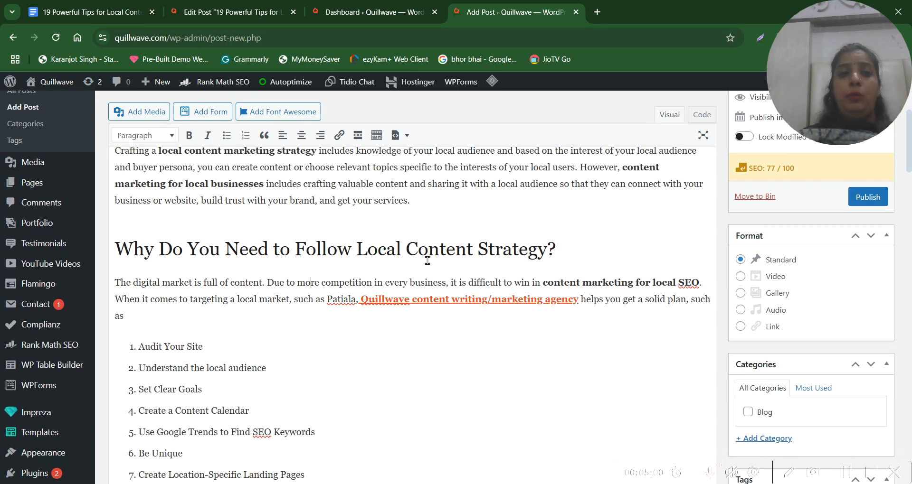
scroll(194, 306, "down", 1)
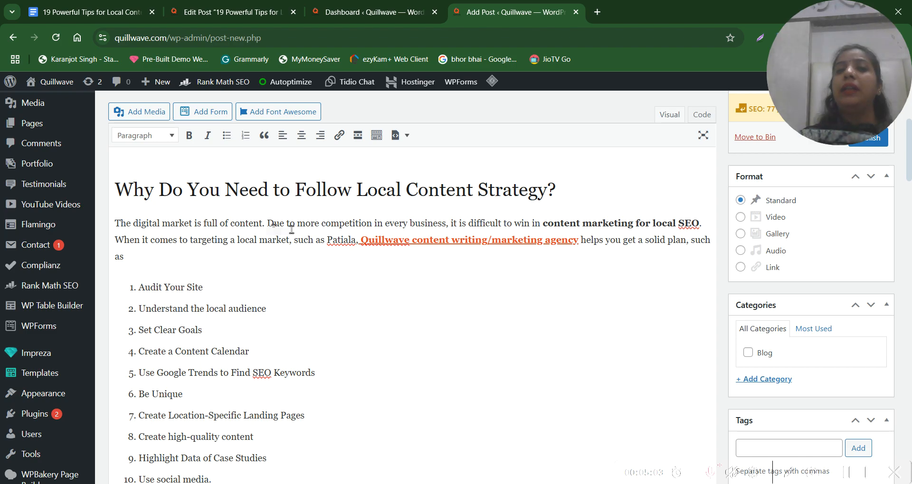
scroll(311, 267, "down", 1)
scroll(311, 267, "up", 1)
scroll(310, 267, "down", 1)
scroll(311, 267, "down", 2)
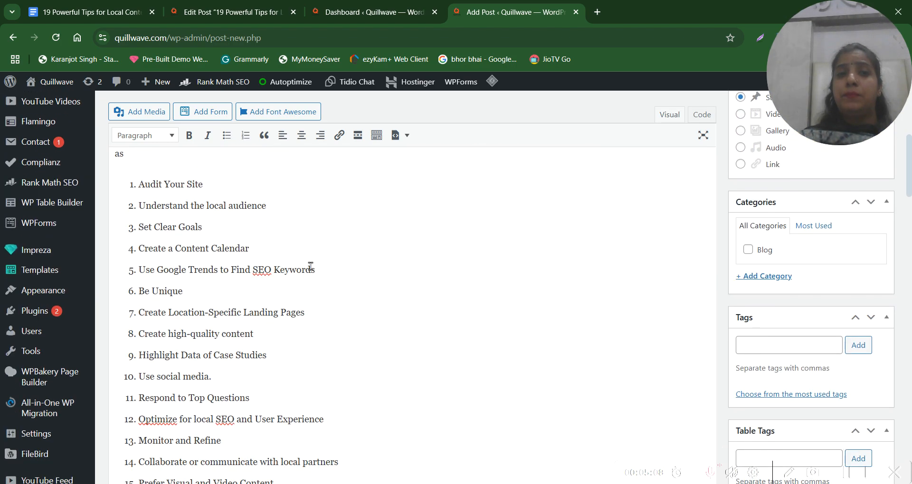
scroll(311, 267, "up", 3)
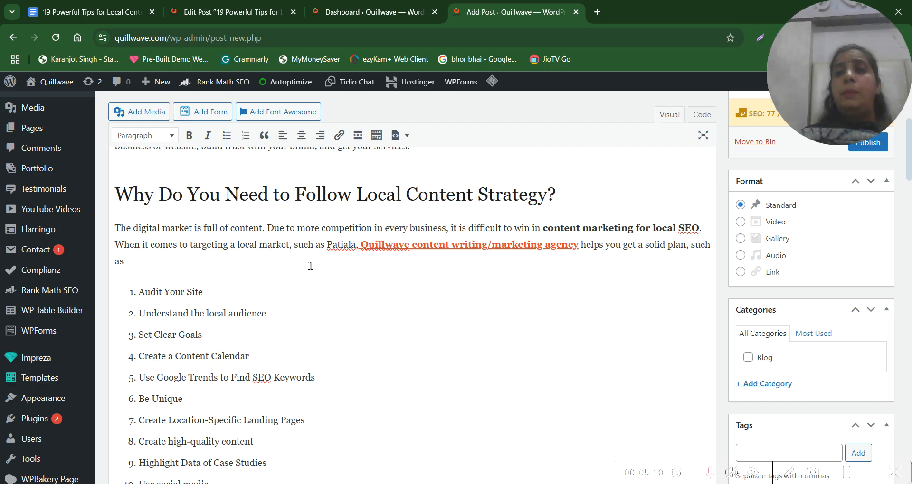
scroll(311, 267, "down", 2)
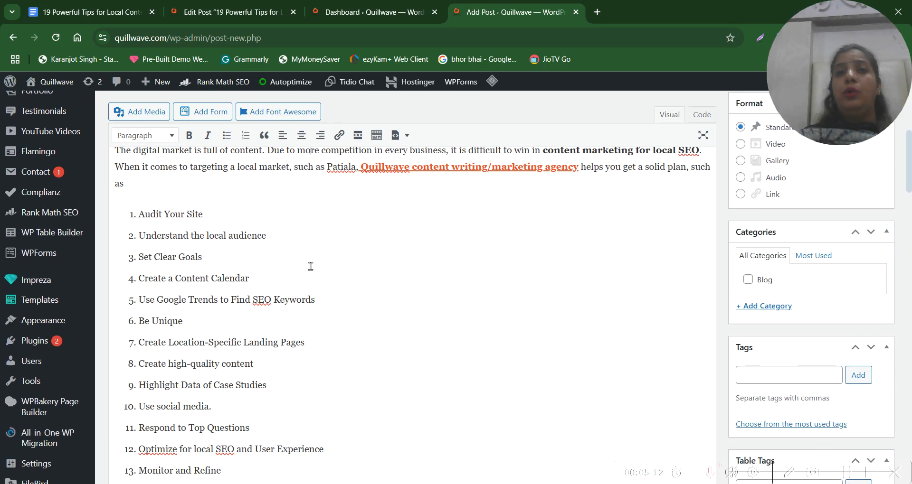
scroll(310, 267, "up", 3)
scroll(310, 266, "down", 6)
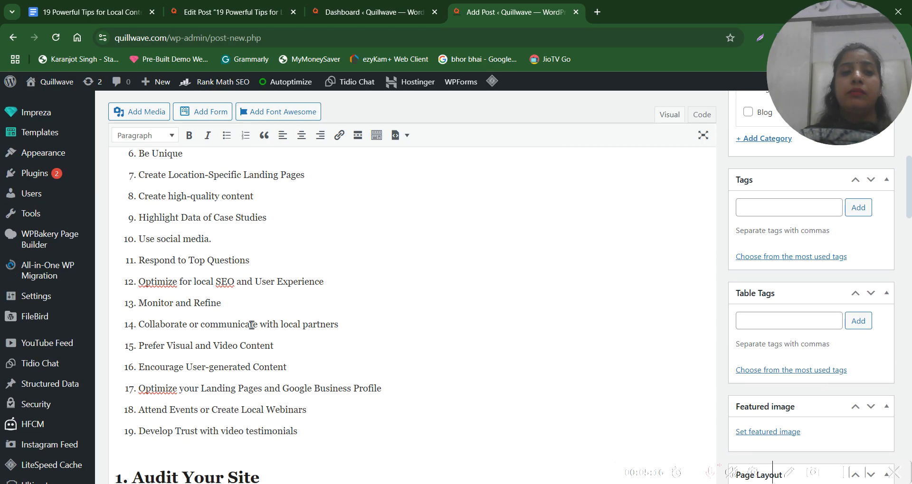
left_click_drag(331, 434, 139, 158)
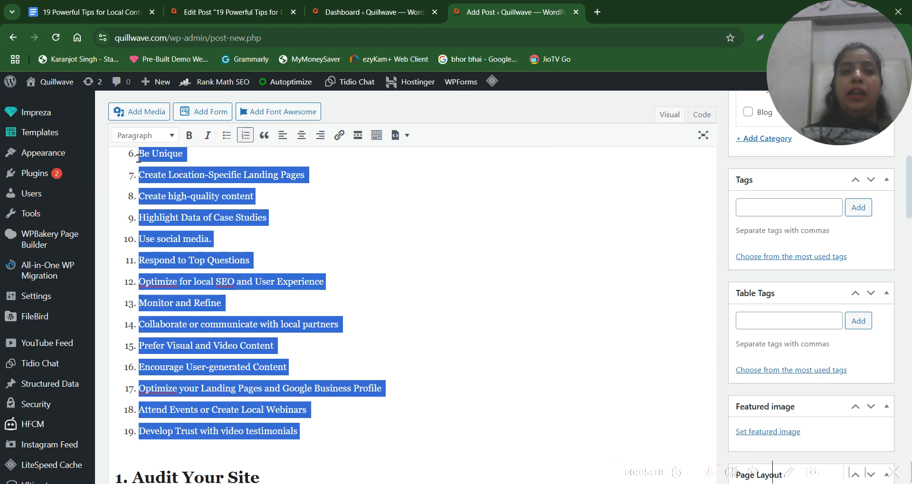
left_click(360, 284)
scroll(361, 286, "down", 3)
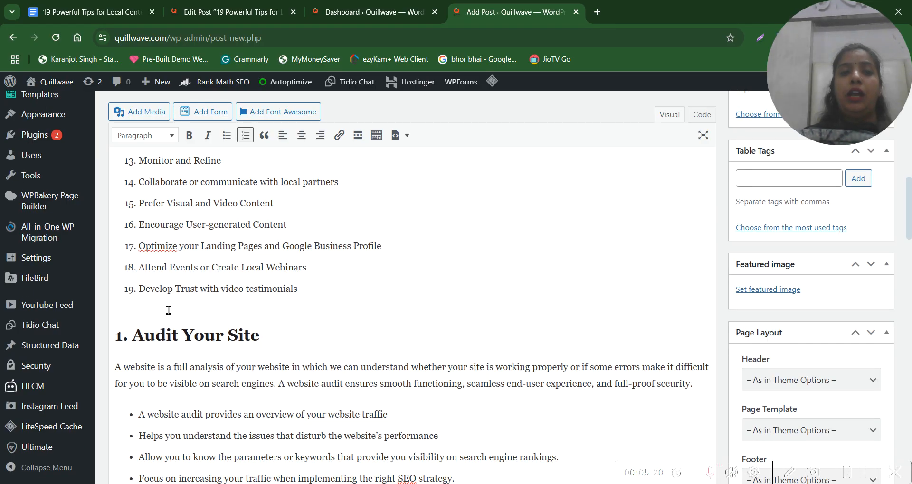
scroll(183, 302, "up", 8)
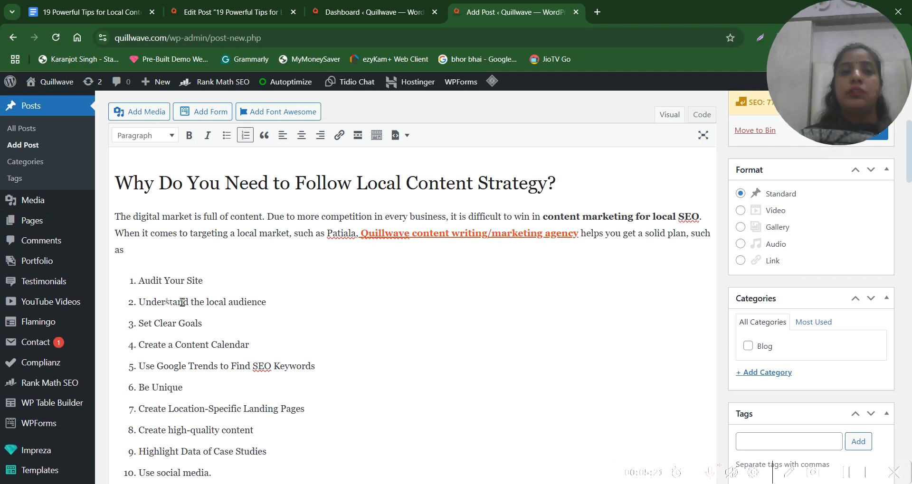
triple_click(177, 285)
Reapply the Heading 3 format to the section title "1. Audit Your Site" below the numbered list
scroll(175, 285, "down", 6)
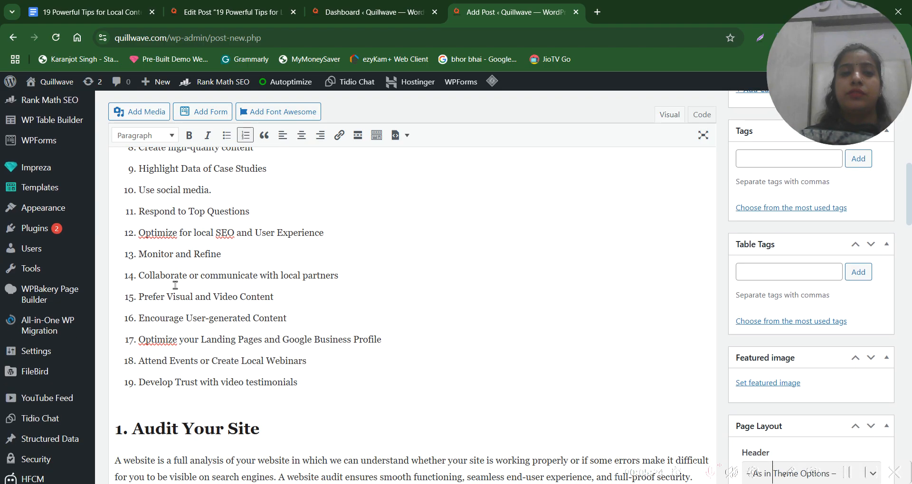
scroll(175, 285, "down", 4)
triple_click(206, 233)
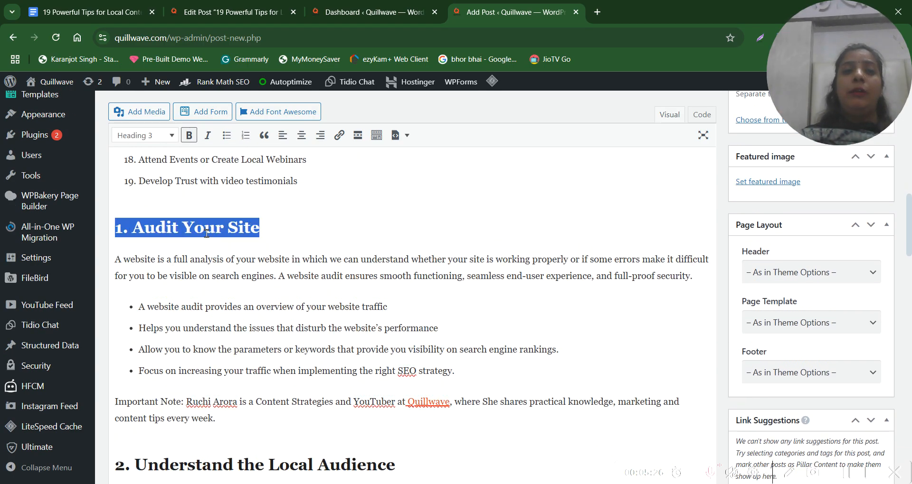
left_click(147, 135)
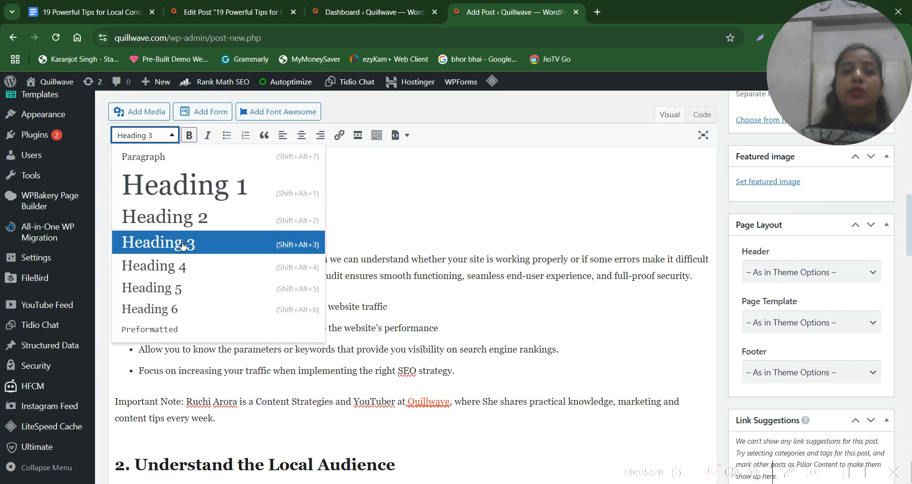
left_click(184, 246)
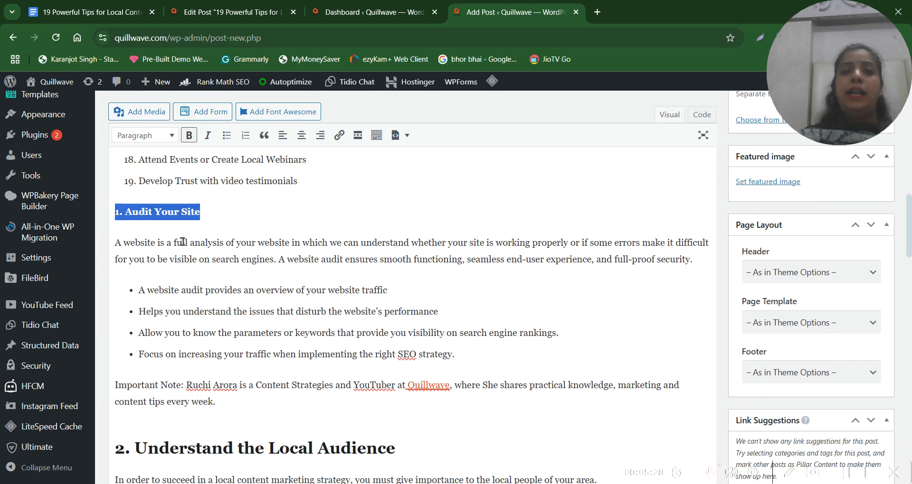
left_click(151, 137)
left_click(197, 247)
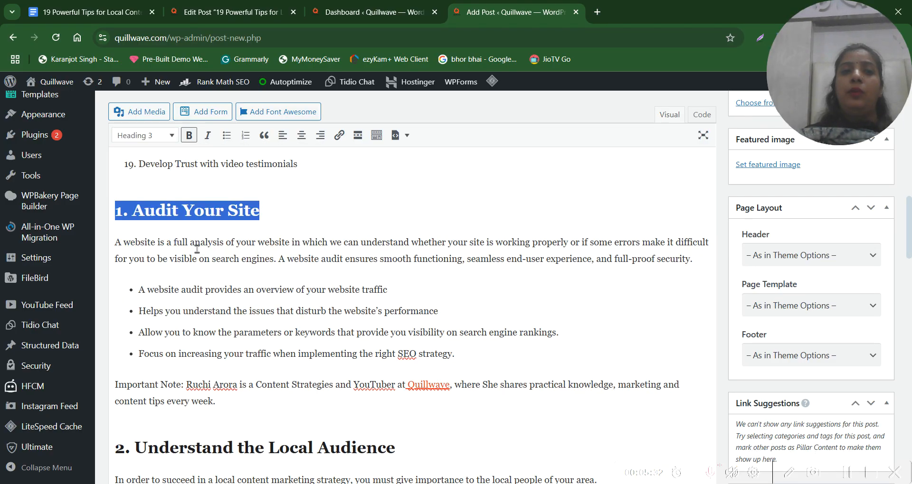
left_click(143, 181)
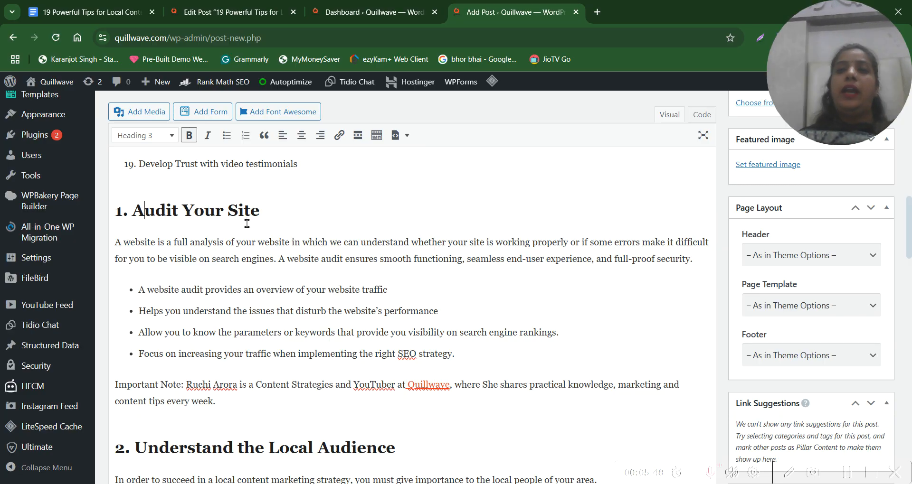
Reapply the Heading 3 format to the section title "2. Understand the Local Audience"
scroll(247, 223, "down", 2)
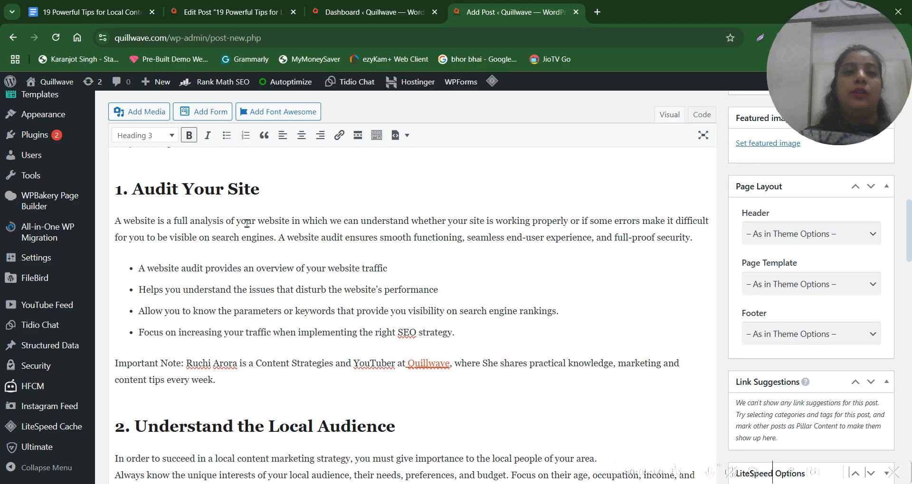
left_click(225, 363)
triple_click(225, 363)
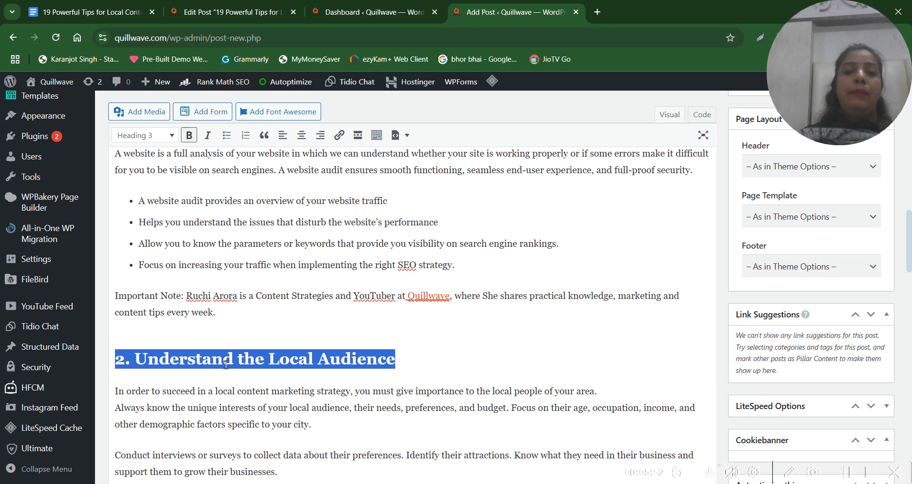
scroll(225, 363, "down", 2)
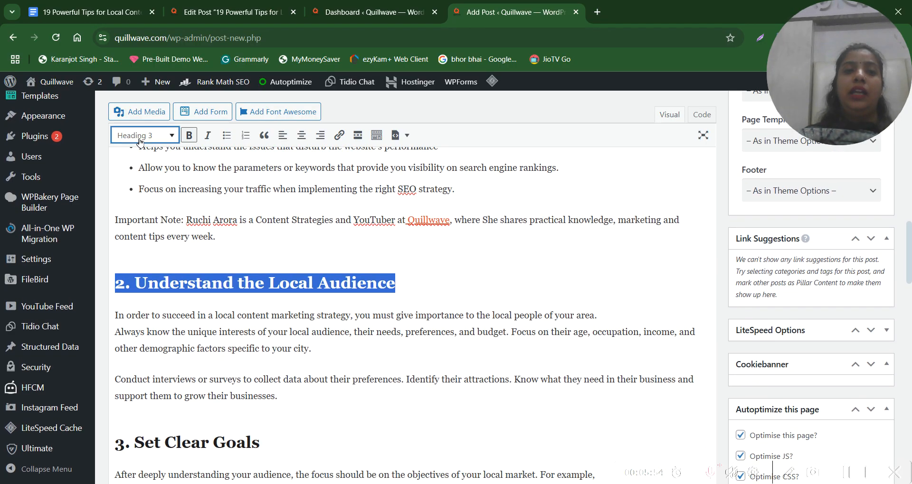
left_click(137, 138)
left_click(185, 240)
left_click(185, 240)
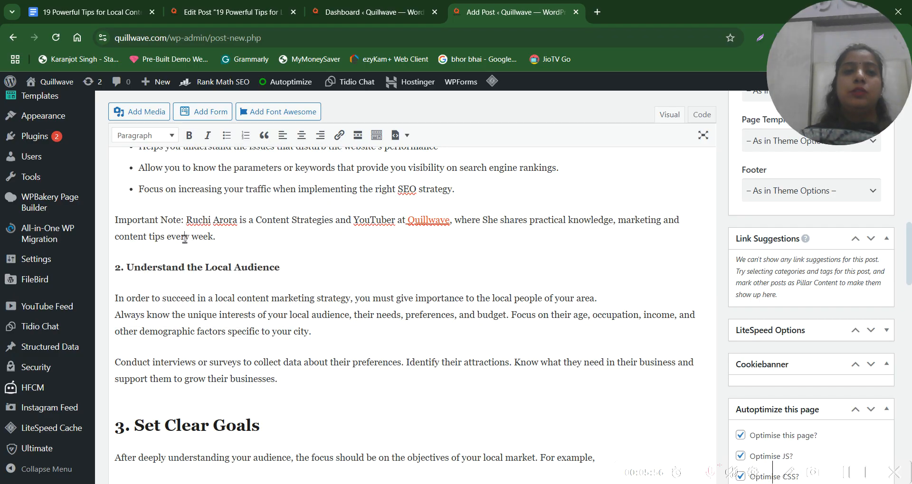
triple_click(198, 270)
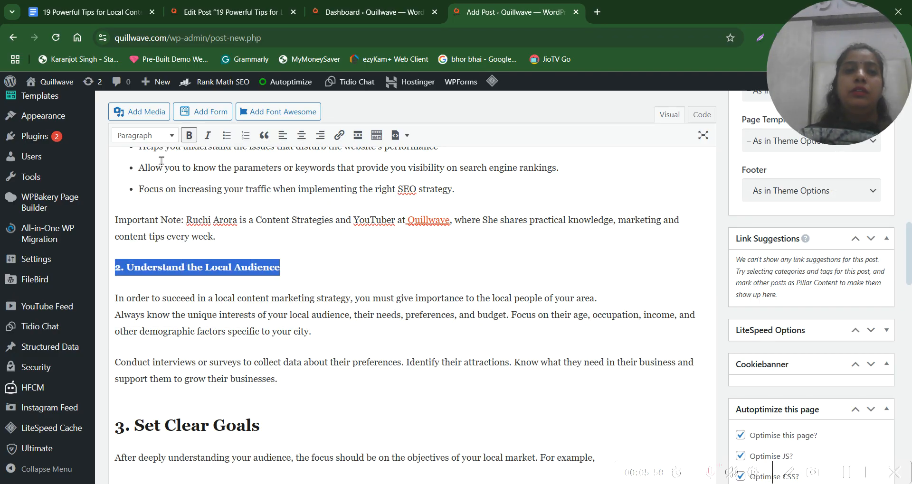
left_click(149, 138)
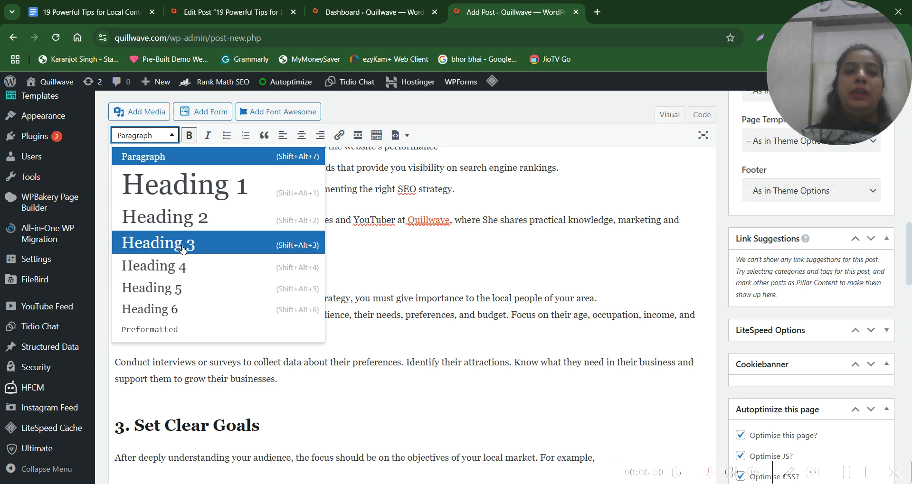
left_click(182, 246)
Check the format of the heading "3. Set Clear Goals" and find the Basic SEO checklist in the Rank Math SEO section
scroll(182, 246, "down", 3)
triple_click(166, 251)
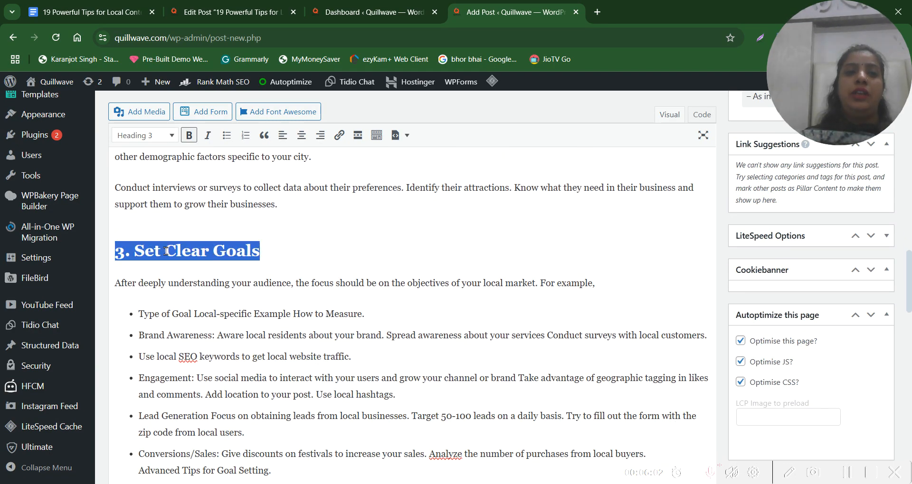
scroll(167, 251, "down", 8)
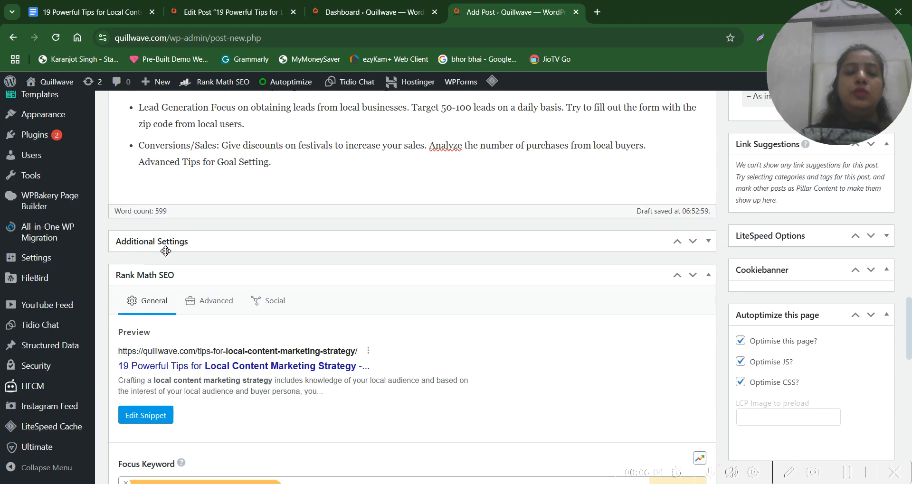
scroll(166, 255, "down", 2)
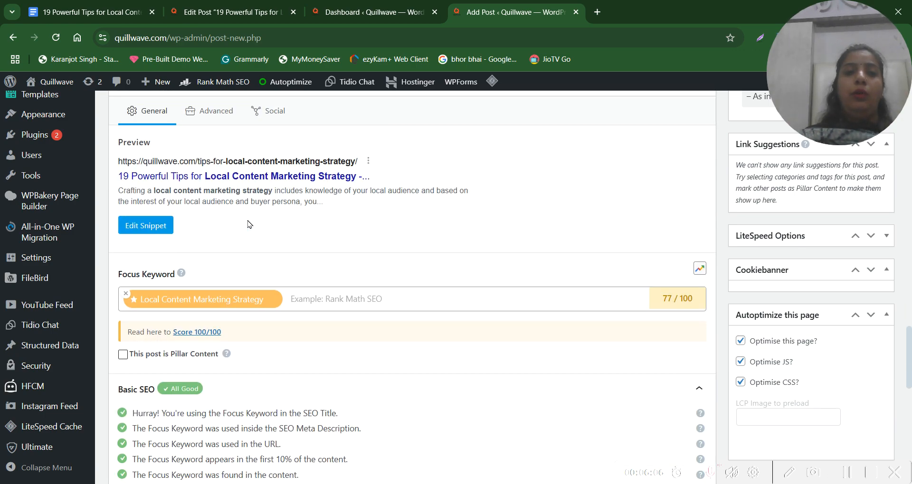
scroll(253, 266, "down", 2)
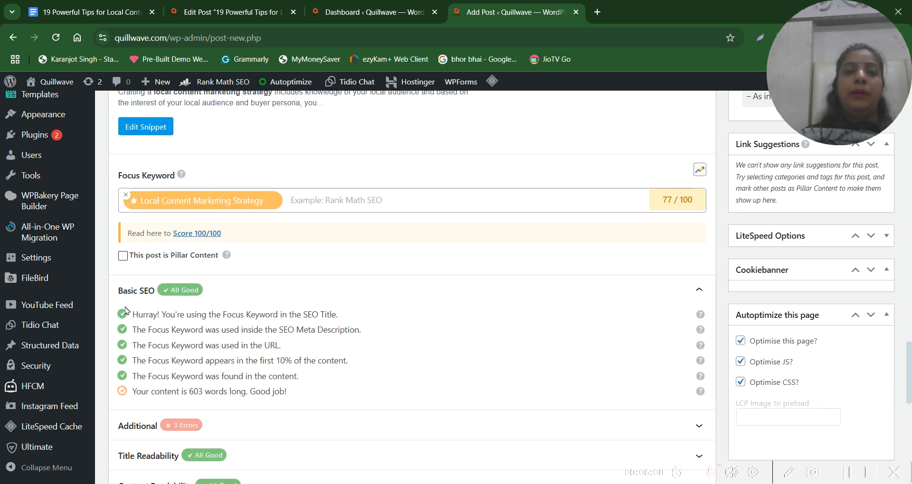
left_click_drag(128, 311, 309, 394)
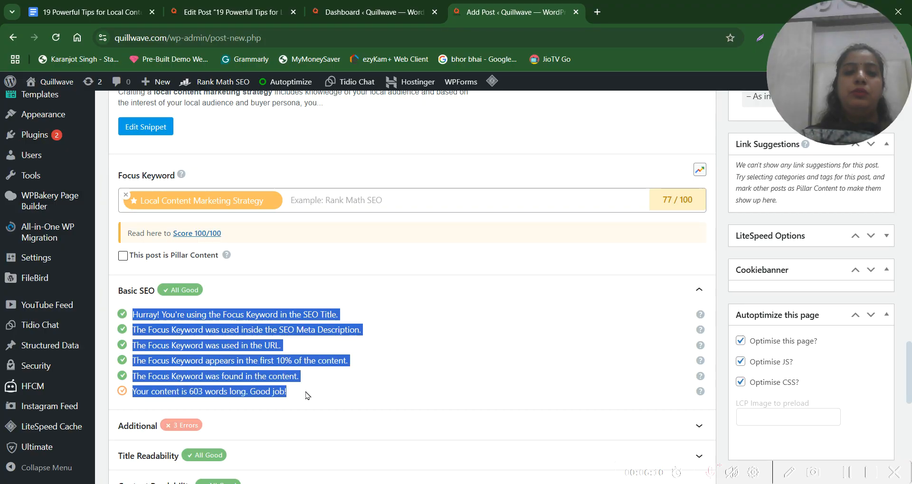
left_click(156, 292)
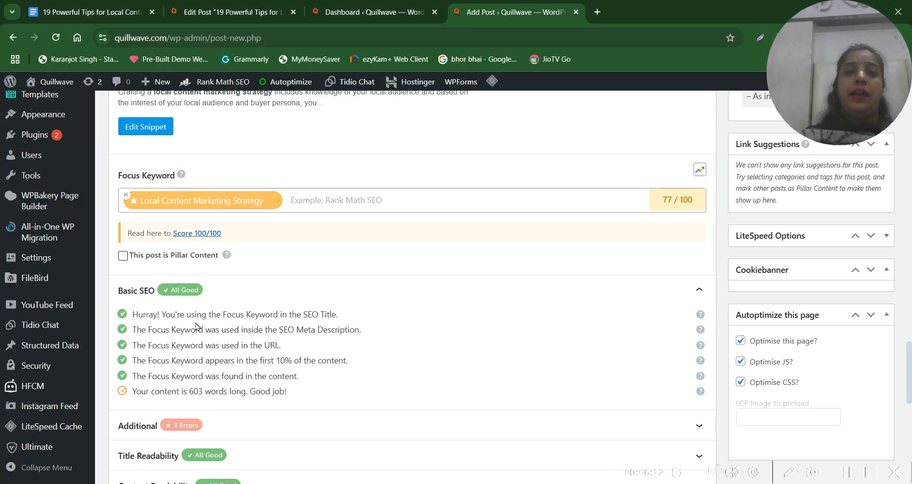
Read the Basic SEO checks on focus keyword use in the SEO title, meta description, URL, first 10% and content
left_click_drag(161, 314, 336, 316)
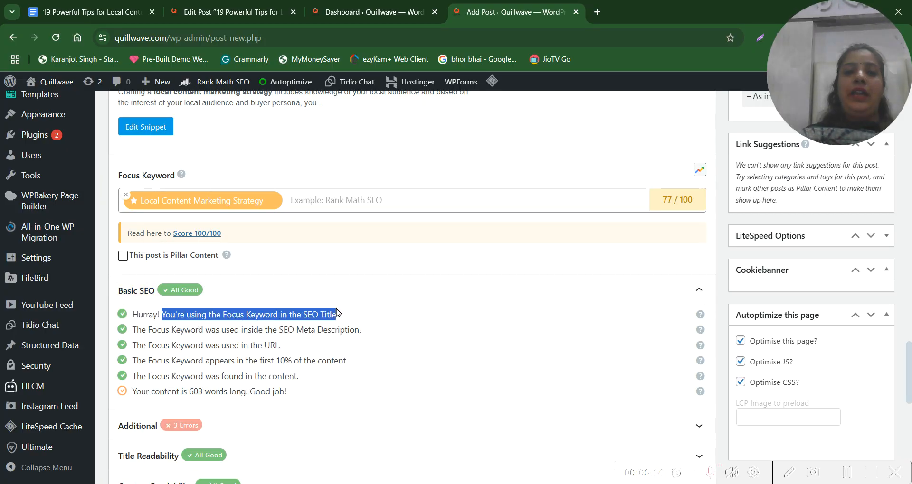
left_click_drag(190, 330, 363, 333)
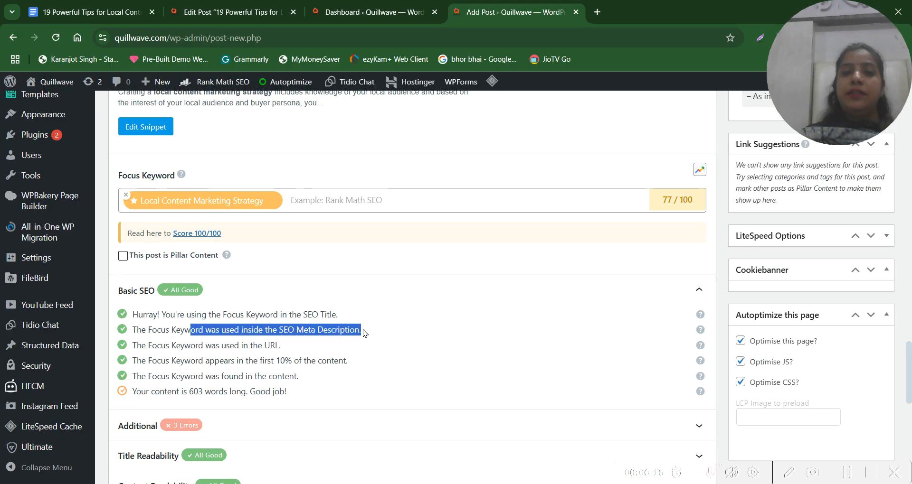
left_click_drag(166, 346, 279, 347)
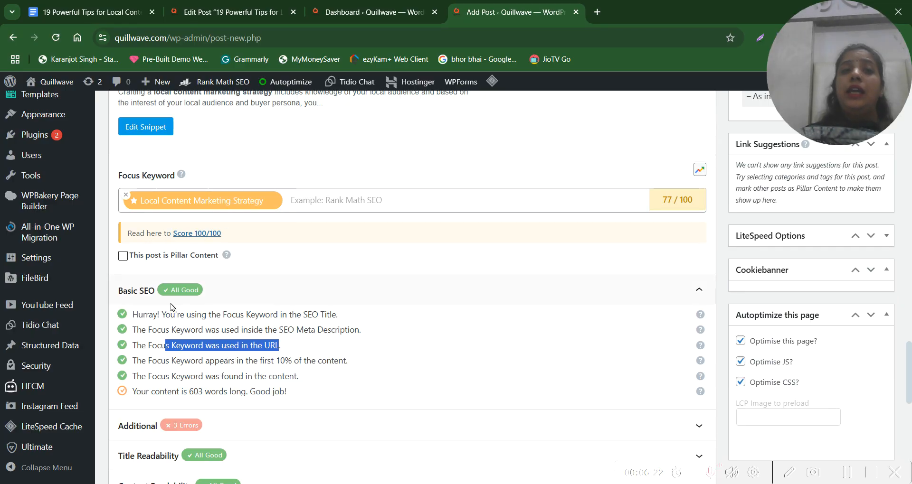
left_click(345, 310)
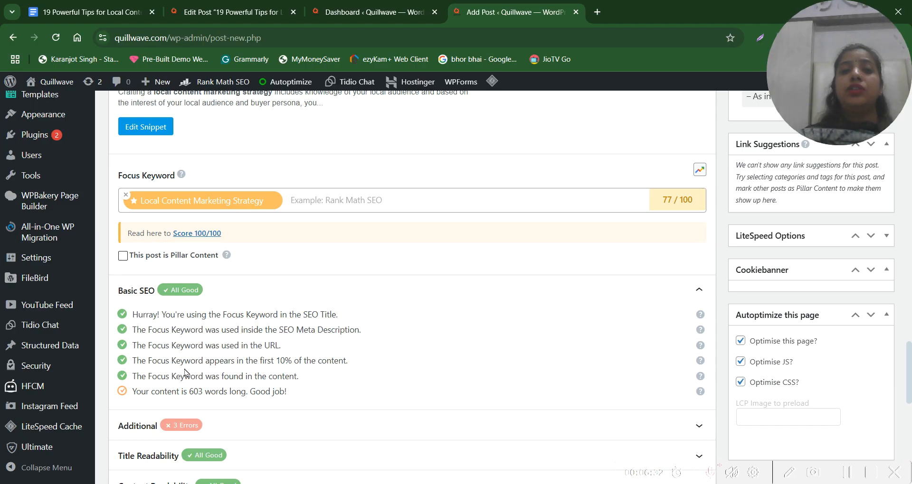
left_click_drag(218, 362, 359, 367)
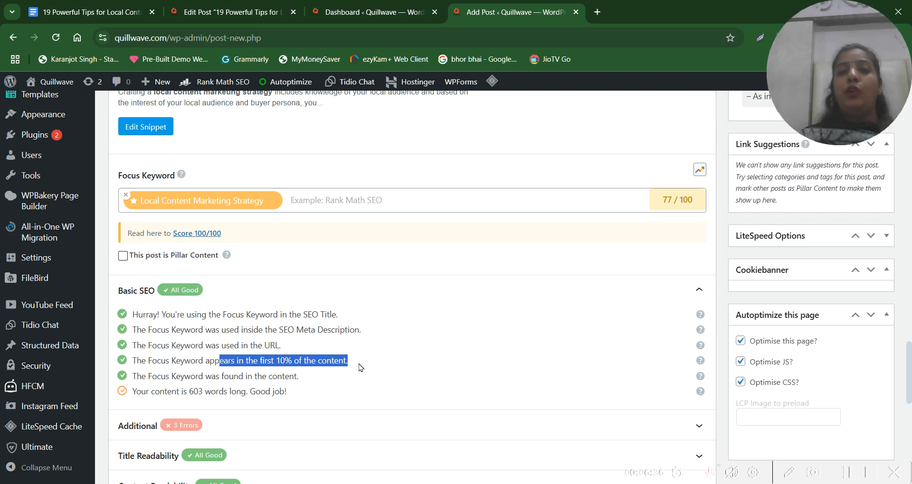
left_click(360, 367)
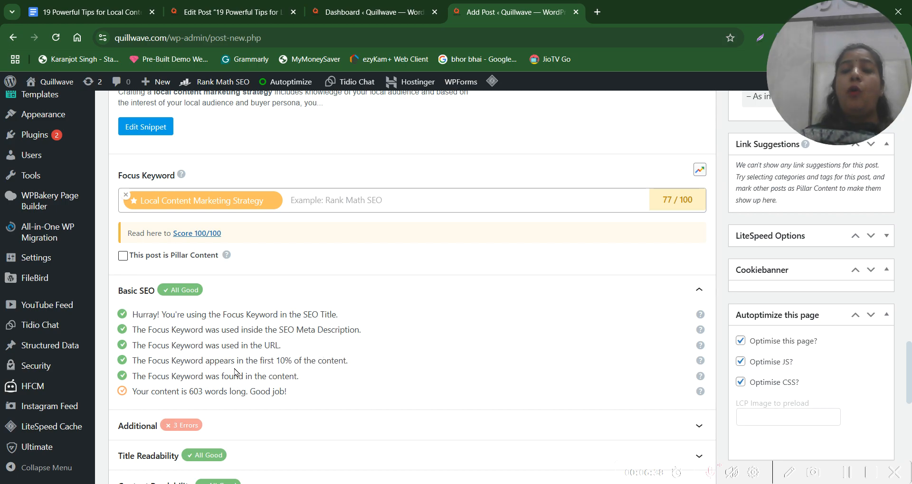
left_click_drag(313, 380, 134, 329)
left_click(295, 315)
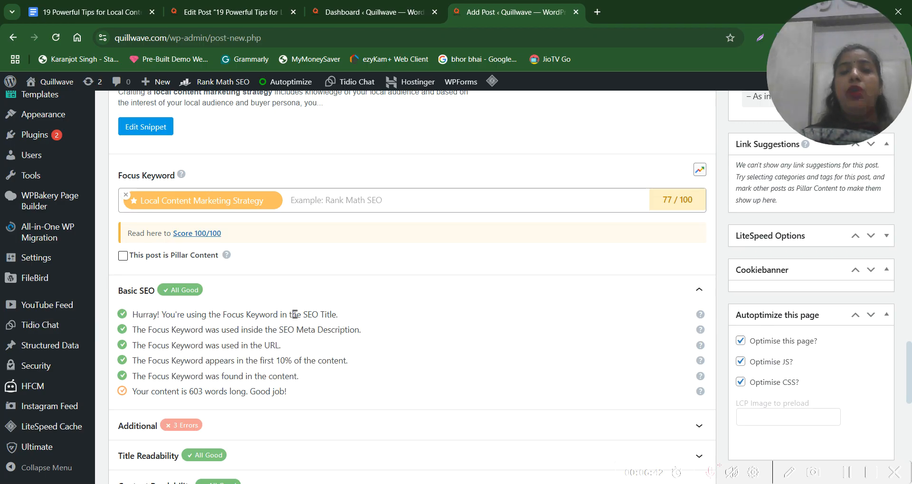
Look back over the article's headings and content, and compare them with the focus keyword checks under Basic SEO
scroll(295, 315, "down", 2)
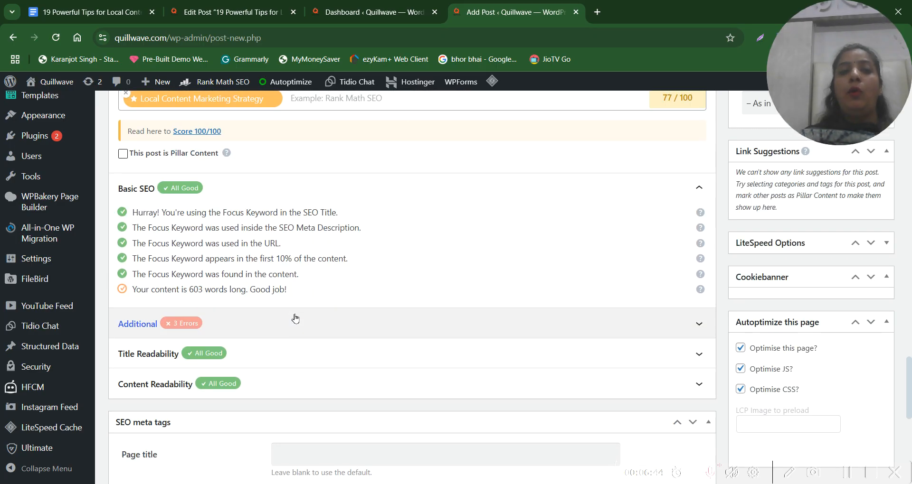
scroll(294, 315, "up", 15)
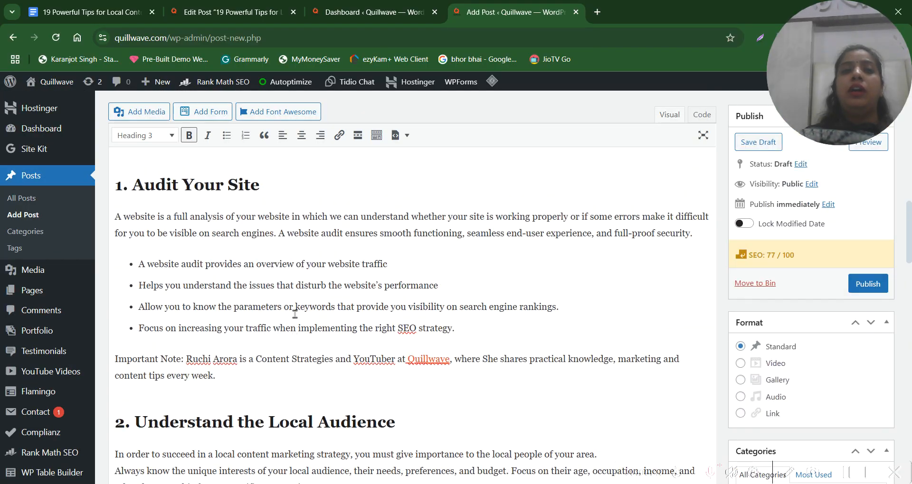
scroll(295, 315, "up", 5)
scroll(295, 314, "down", 15)
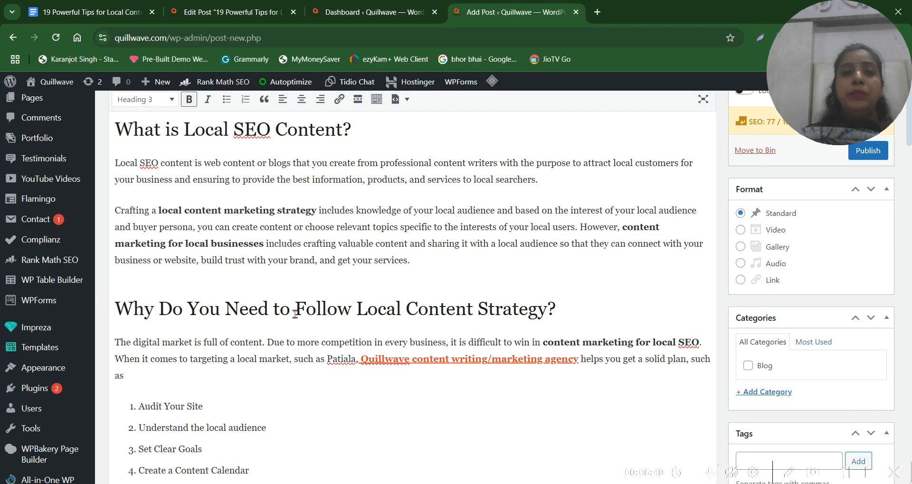
scroll(295, 315, "down", 10)
scroll(294, 314, "up", 1)
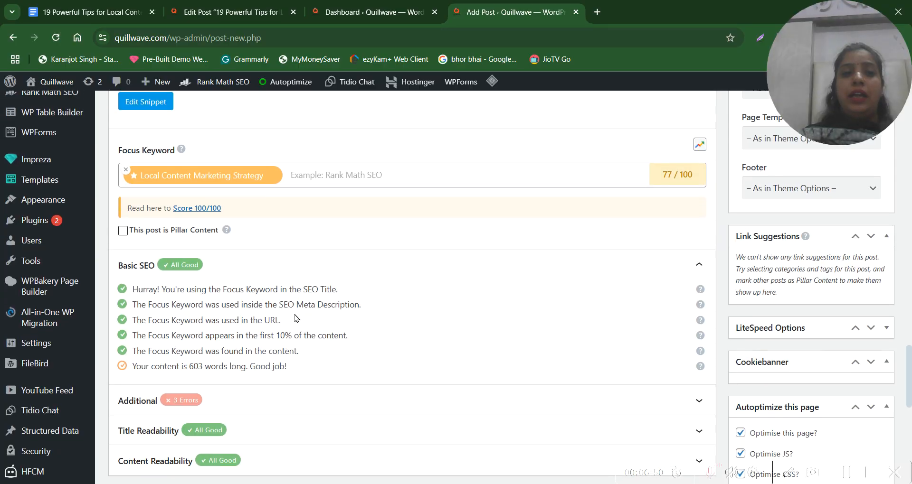
left_click_drag(327, 355, 126, 298)
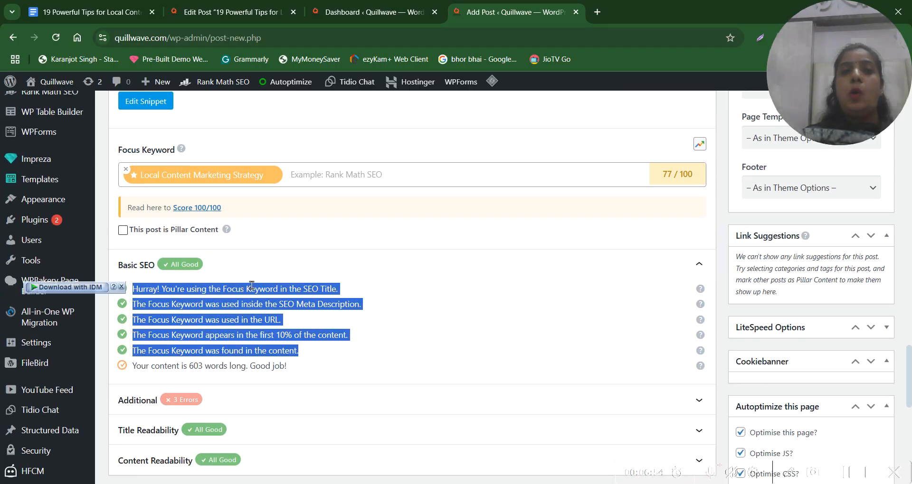
left_click(121, 304)
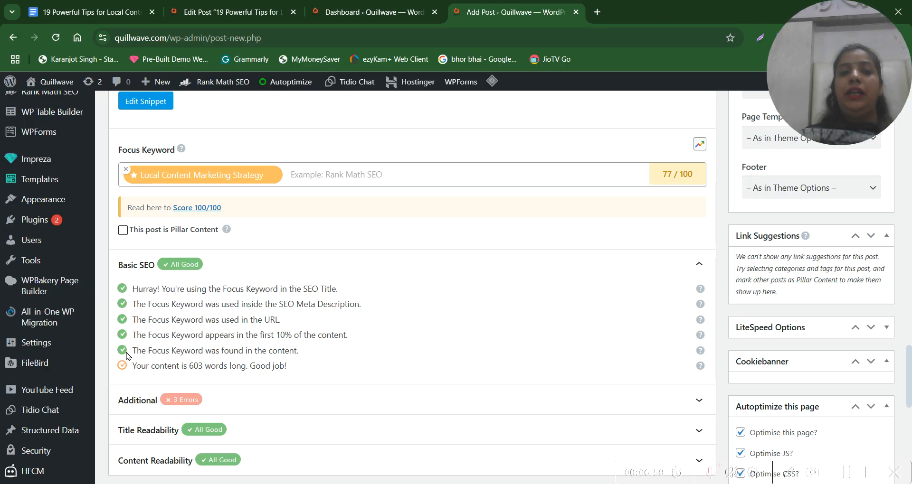
Expand the Title Readability checks and read those on the focus keyword's position and title sentiment
scroll(300, 332, "down", 2)
left_click(199, 323)
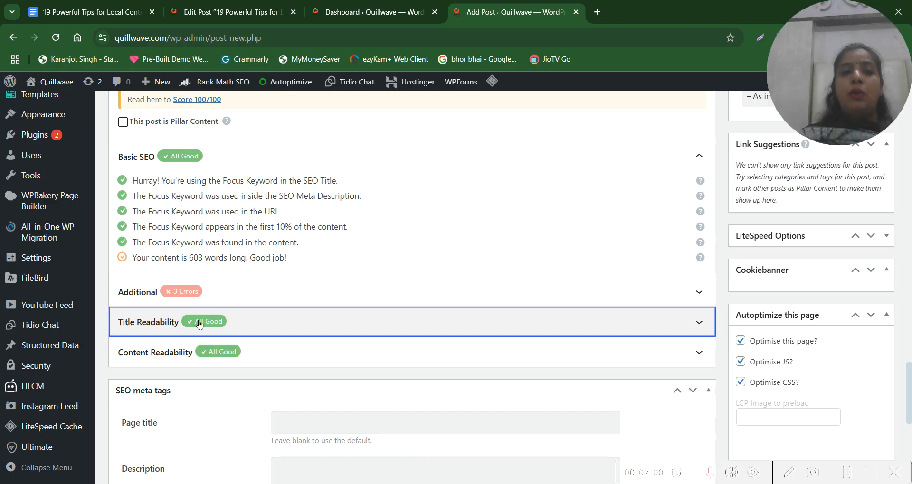
left_click_drag(140, 349, 353, 345)
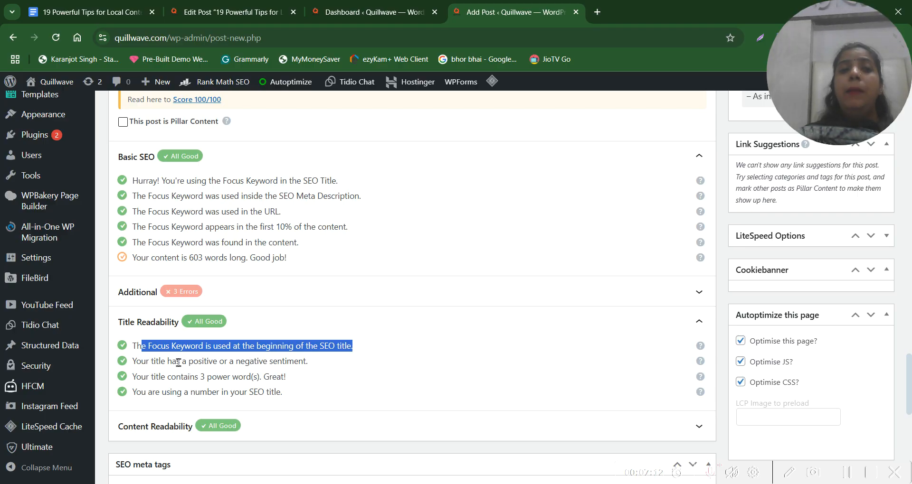
left_click_drag(307, 362, 132, 362)
Examine the word "Powerful" in the post title as the source of its sentiment
scroll(301, 365, "up", 15)
scroll(301, 365, "up", 5)
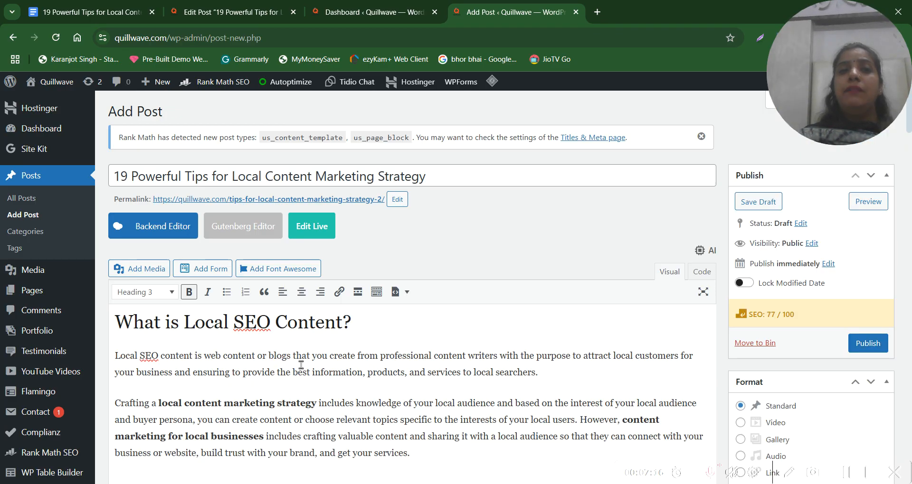
left_click_drag(133, 177, 186, 177)
left_click(186, 177)
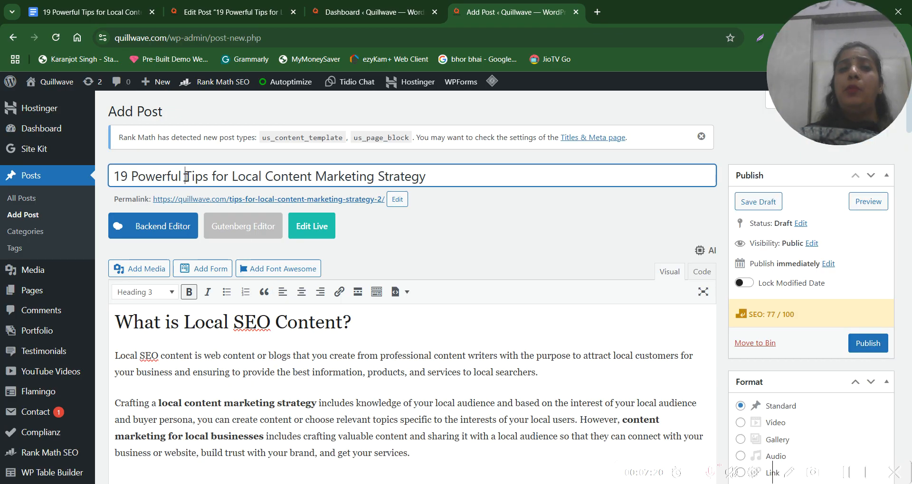
left_click_drag(182, 175, 131, 166)
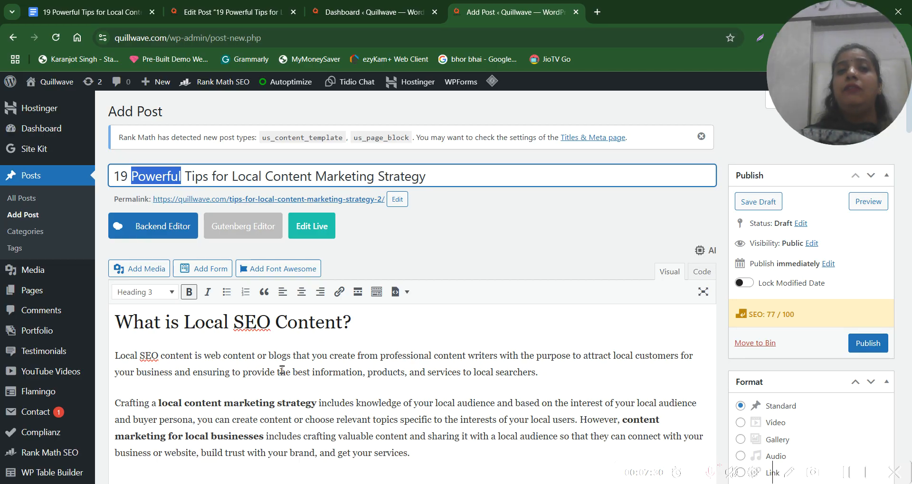
Read the Title Readability checks on positive or negative sentiment and on power words
scroll(282, 370, "down", 20)
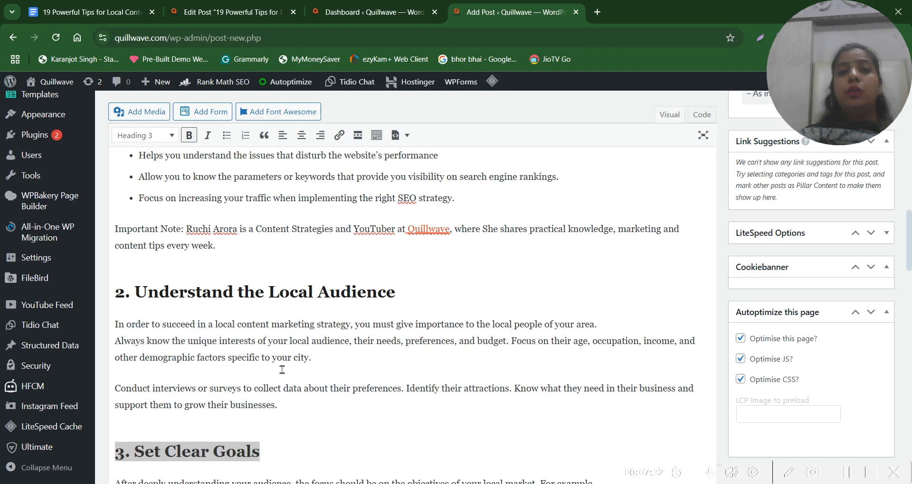
scroll(282, 370, "down", 4)
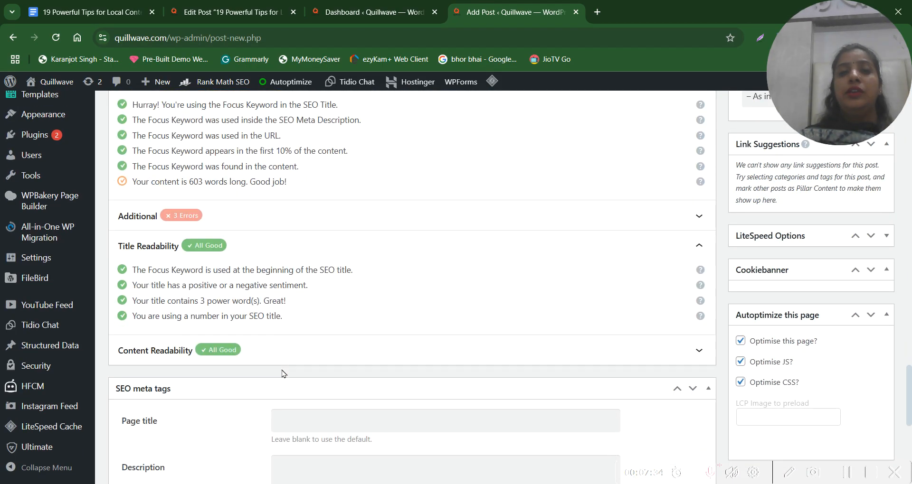
left_click_drag(145, 286, 272, 286)
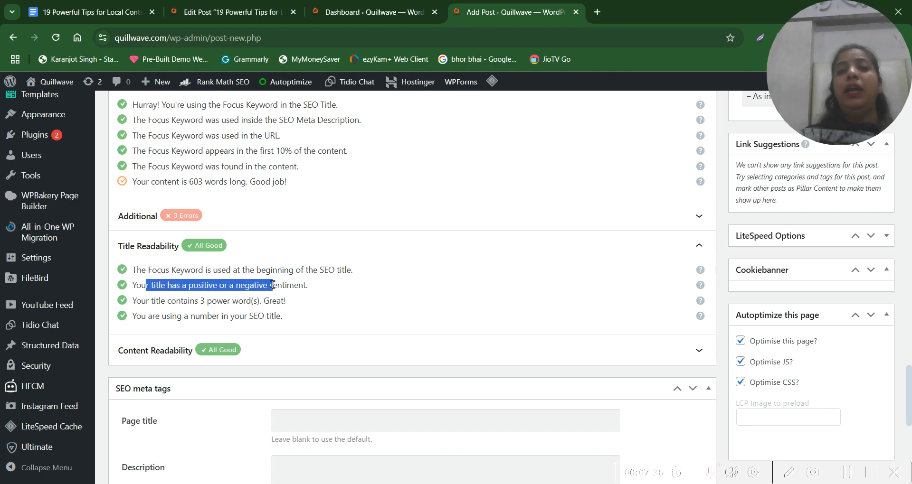
left_click(275, 285)
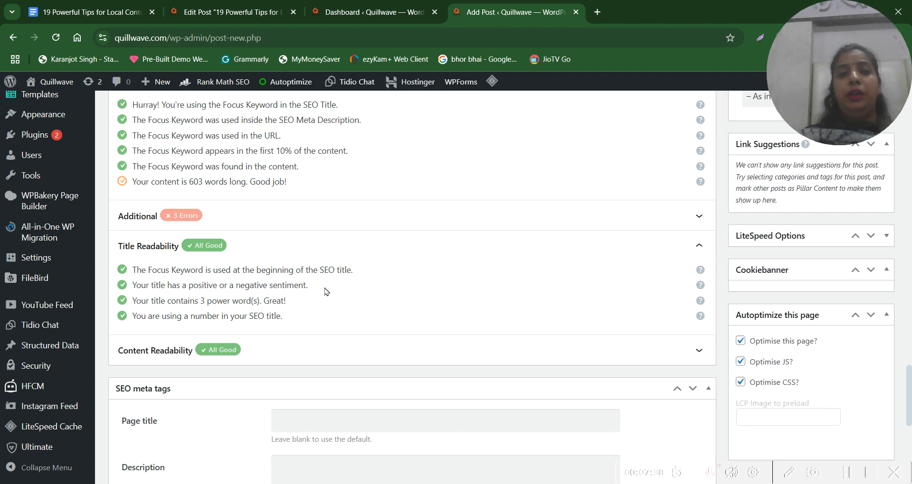
left_click_drag(136, 300, 279, 300)
left_click(279, 300)
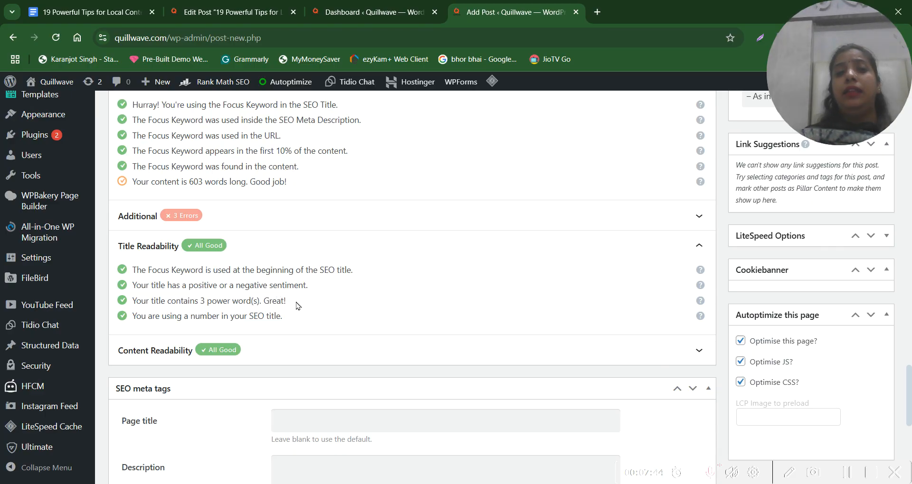
Highlight "Powerful" in the post title as an example of a power word
scroll(296, 305, "up", 20)
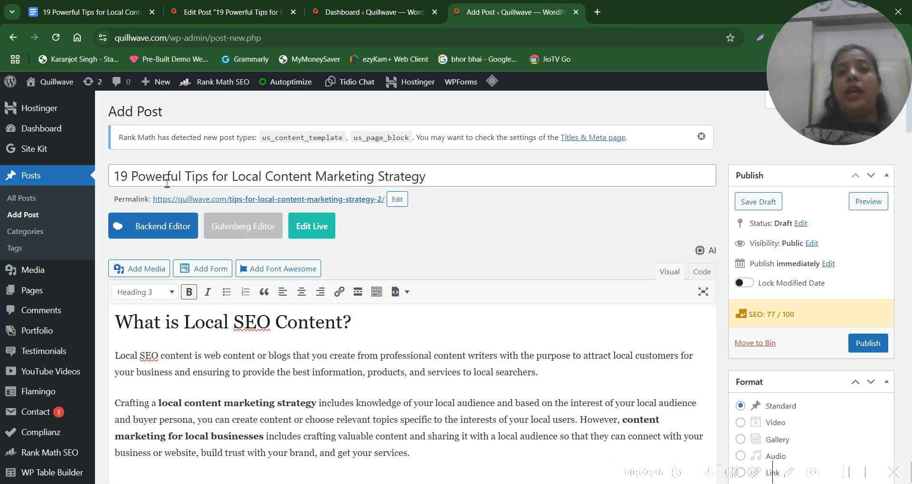
double_click(151, 178)
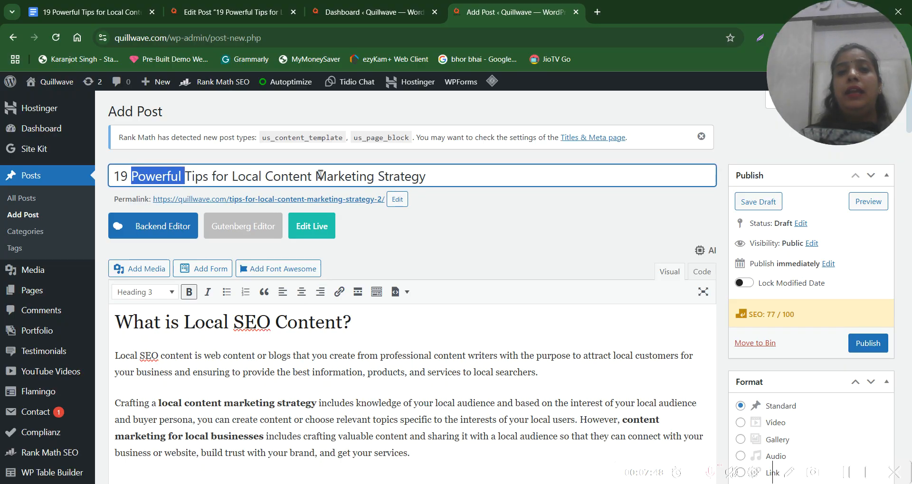
scroll(314, 320, "down", 5)
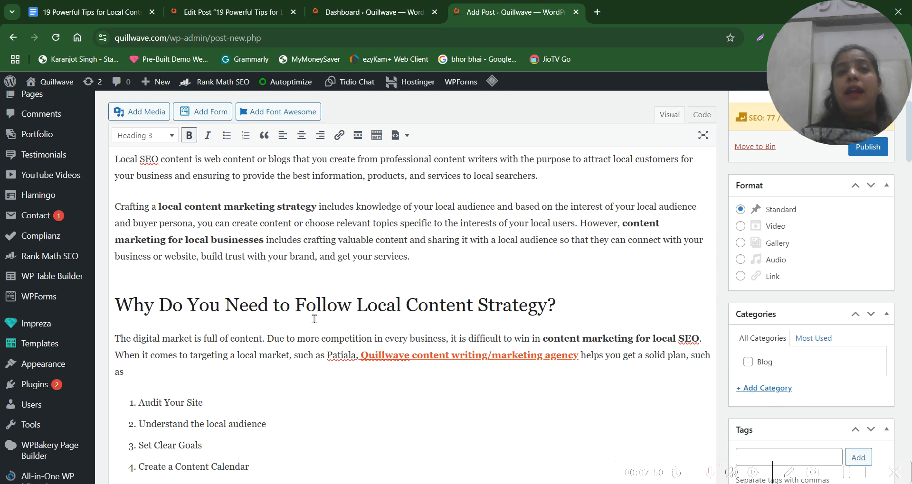
Search Google for "seo power words" in a new browser tab
left_click(598, 12)
type("seo")
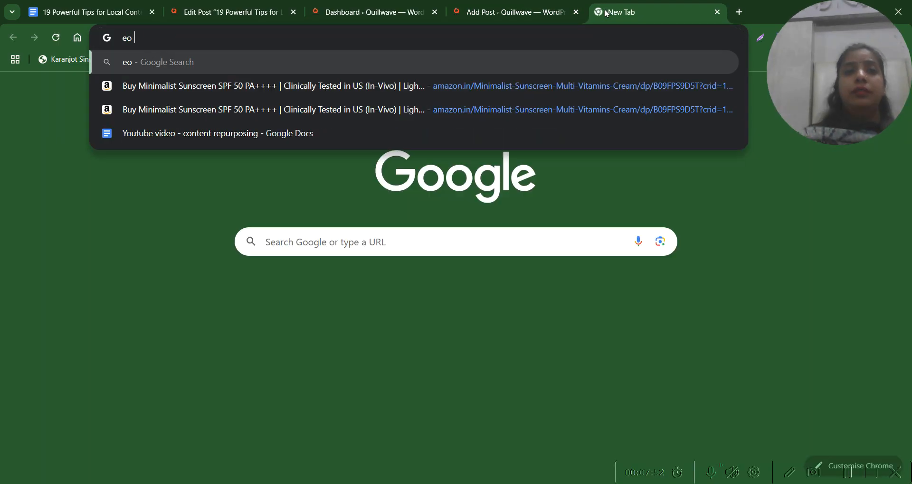
type(" powe")
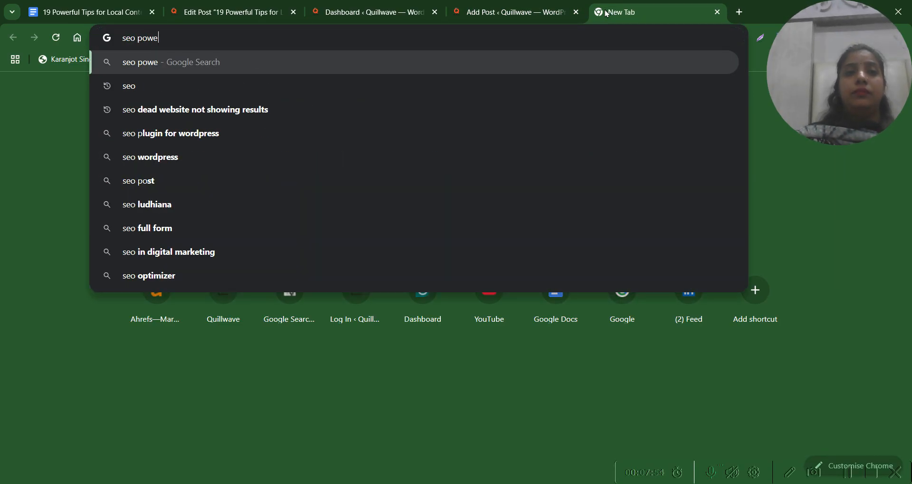
type("r words")
key("Return")
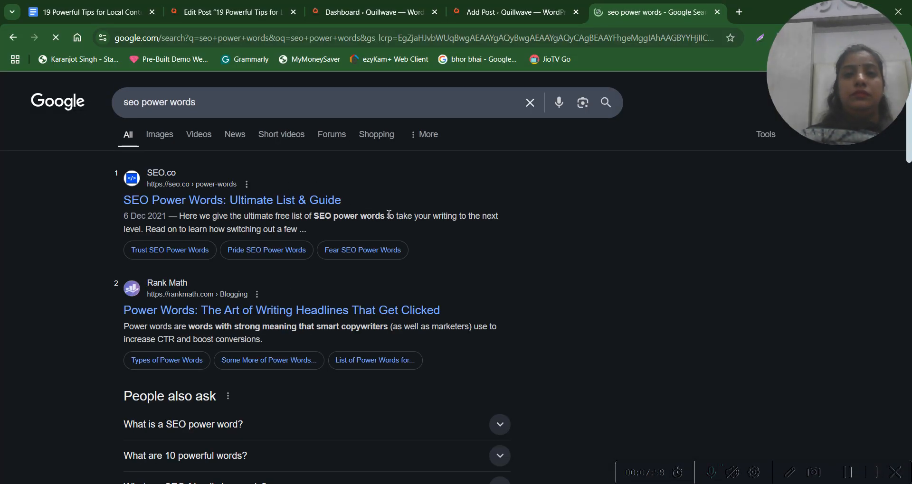
Expand the related question "What is a SEO power word?" in the search results and read its answer
scroll(305, 325, "down", 2)
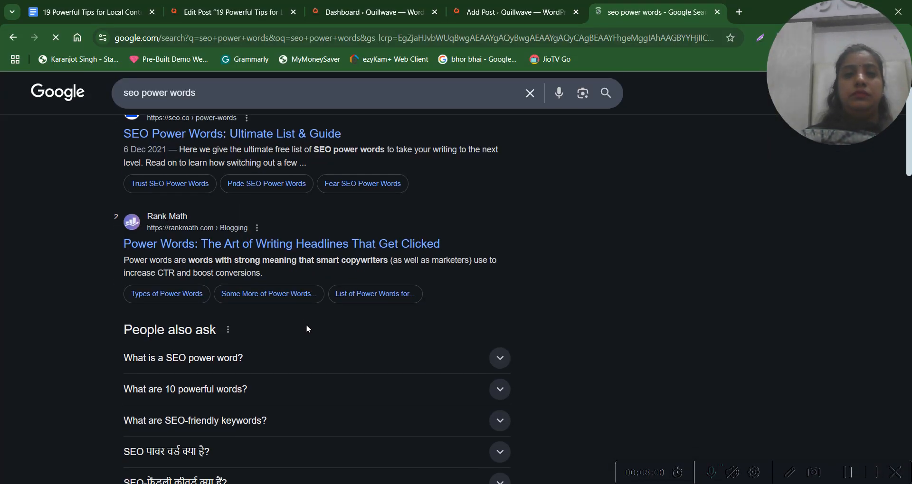
left_click(219, 363)
scroll(218, 358, "down", 1)
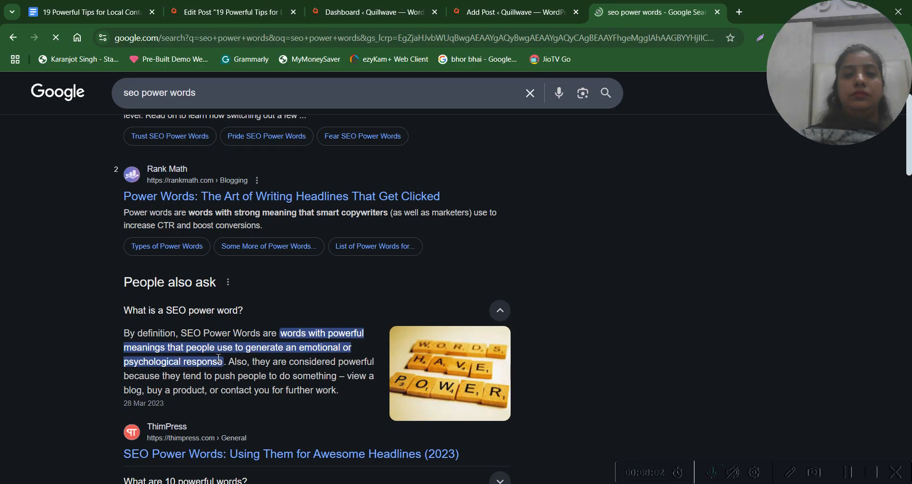
Compare the post title in the WordPress editor with the power-word definition and related questions in the Google results
left_click(208, 11)
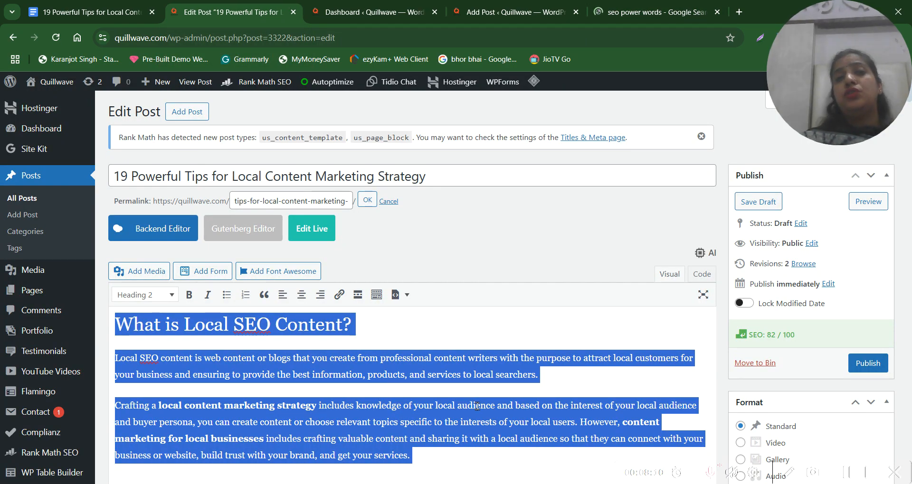
left_click(525, 408)
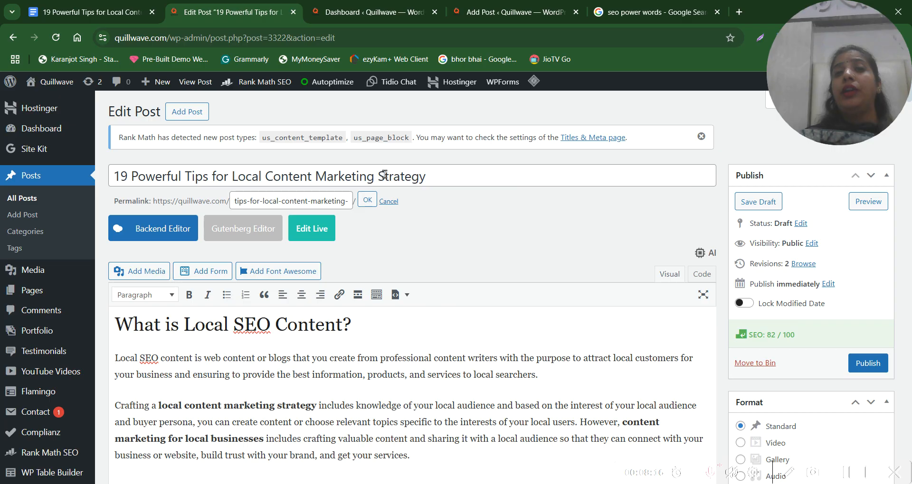
left_click(633, 12)
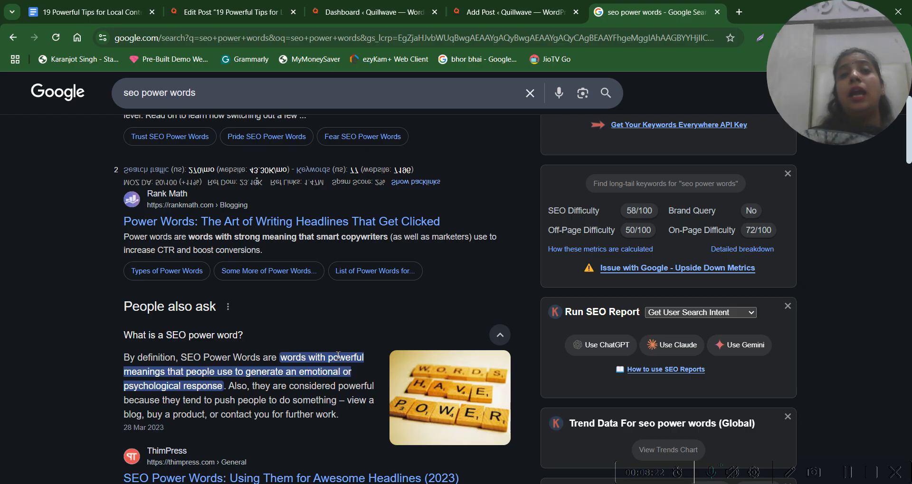
left_click(243, 12)
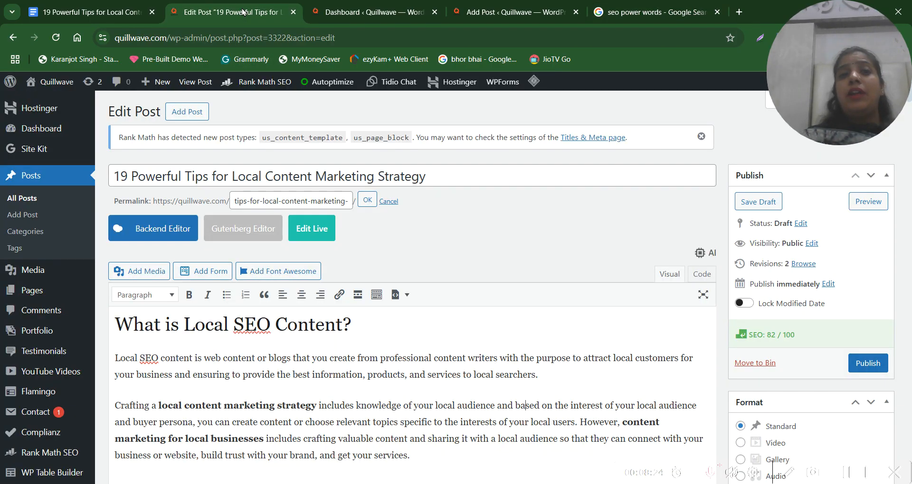
left_click(642, 10)
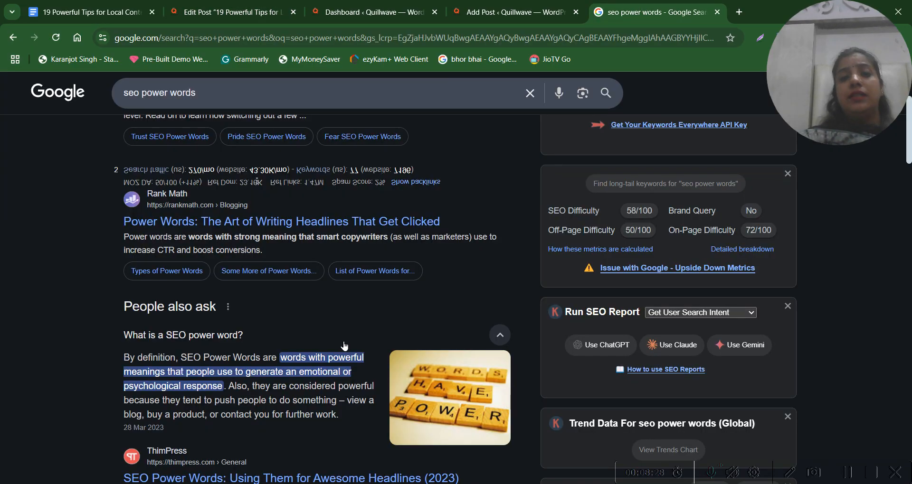
scroll(345, 346, "down", 3)
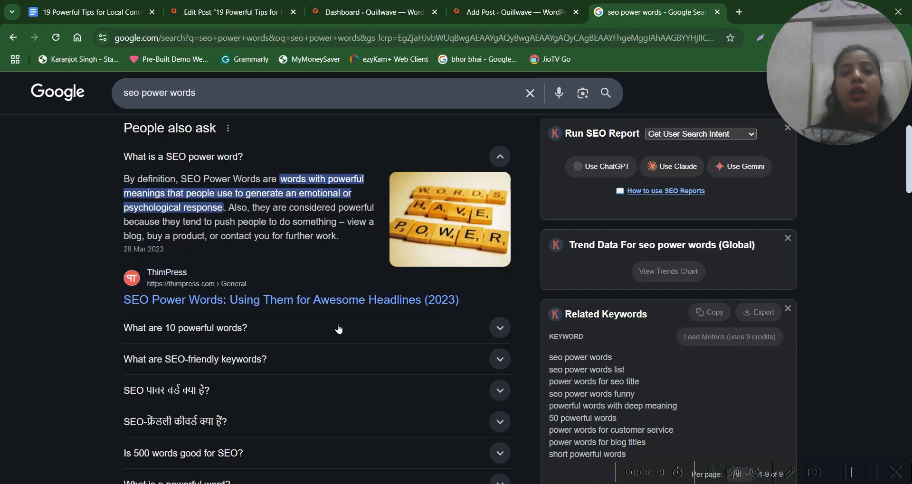
Return to the WordPress post editor and open Rank Math's snippet editor for the post
left_click(231, 9)
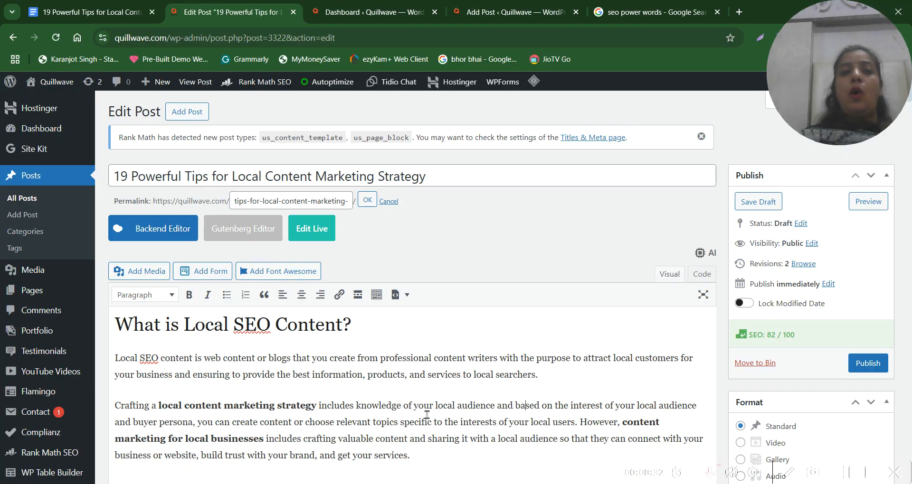
scroll(427, 415, "down", 20)
scroll(427, 415, "down", 20)
scroll(428, 420, "down", 8)
scroll(427, 419, "up", 3)
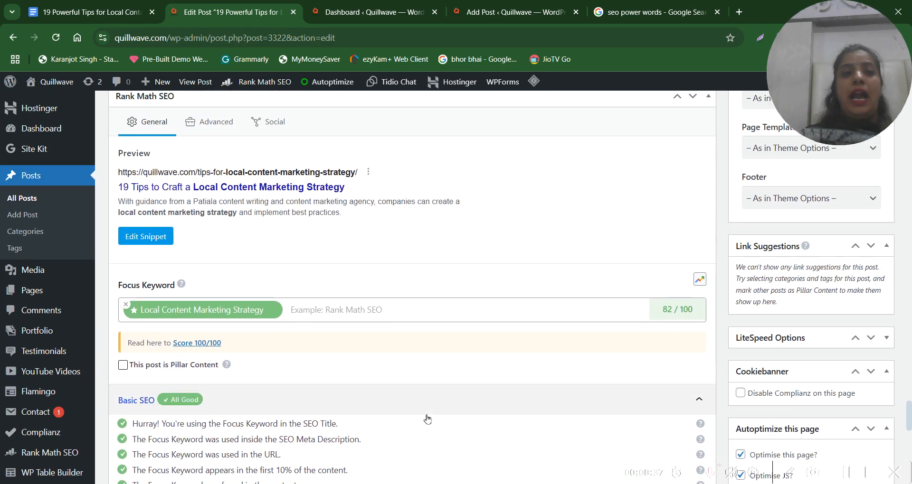
left_click(145, 240)
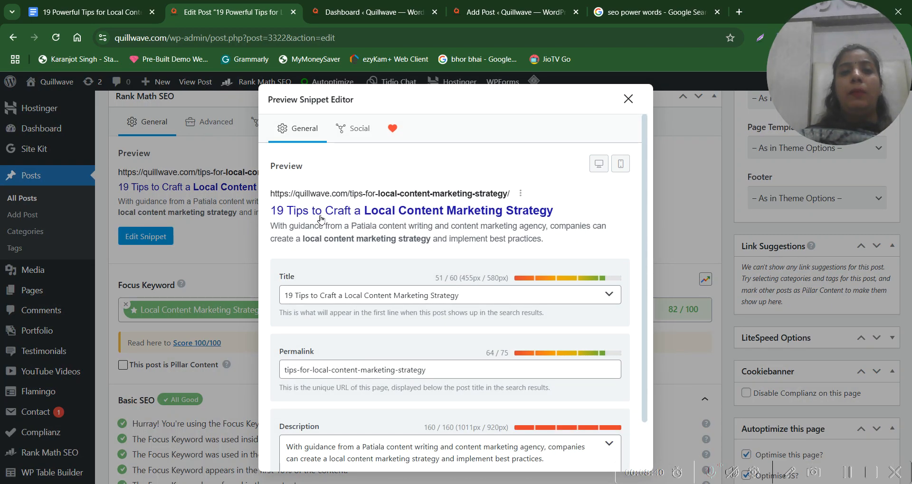
Highlight the SEO title in the snippet preview, including its "Local Content Marketing Strategy" keyword
left_click_drag(490, 195, 497, 203)
triple_click(498, 208)
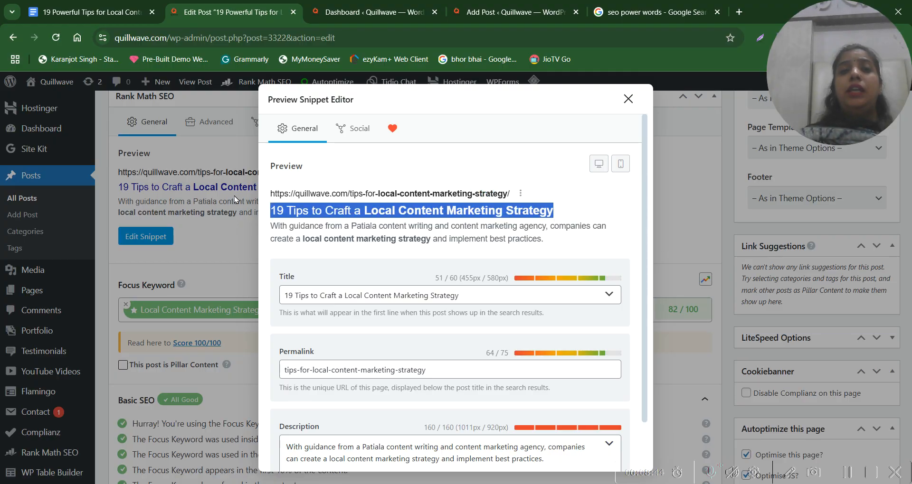
left_click(463, 168)
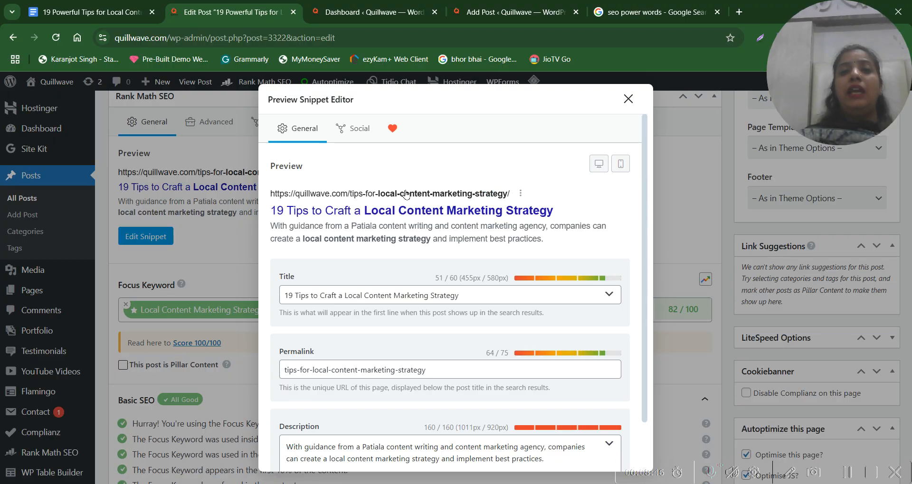
left_click_drag(357, 211, 561, 216)
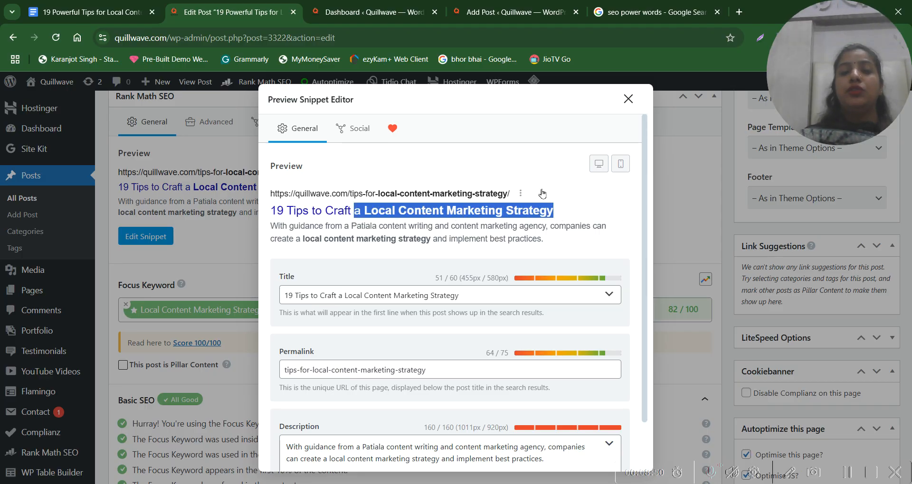
left_click(567, 218)
left_click_drag(576, 215, 270, 195)
left_click(550, 249)
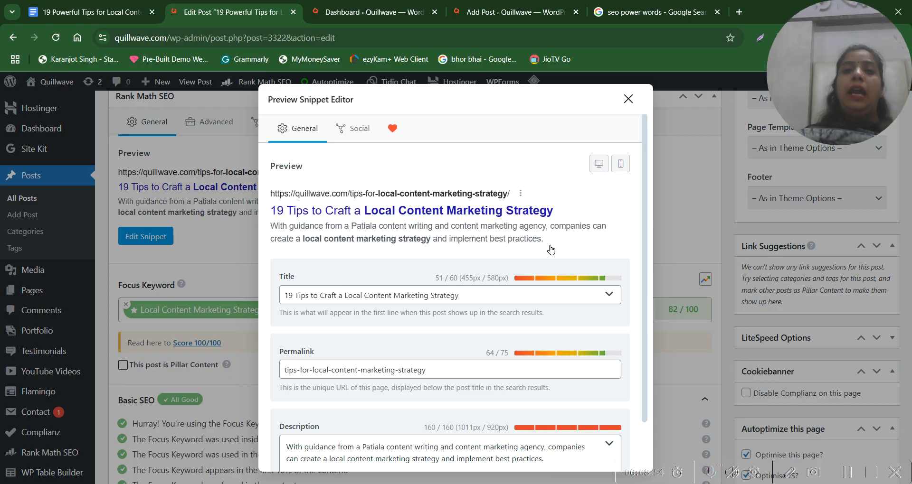
Highlight the meta description and the URL in the snippet preview, followed by the whole preview
left_click_drag(551, 243, 272, 228)
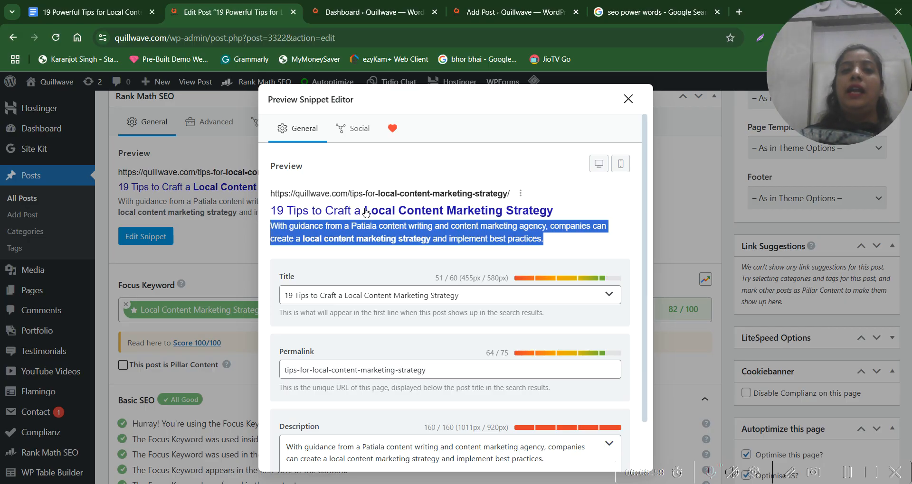
left_click_drag(535, 196, 264, 187)
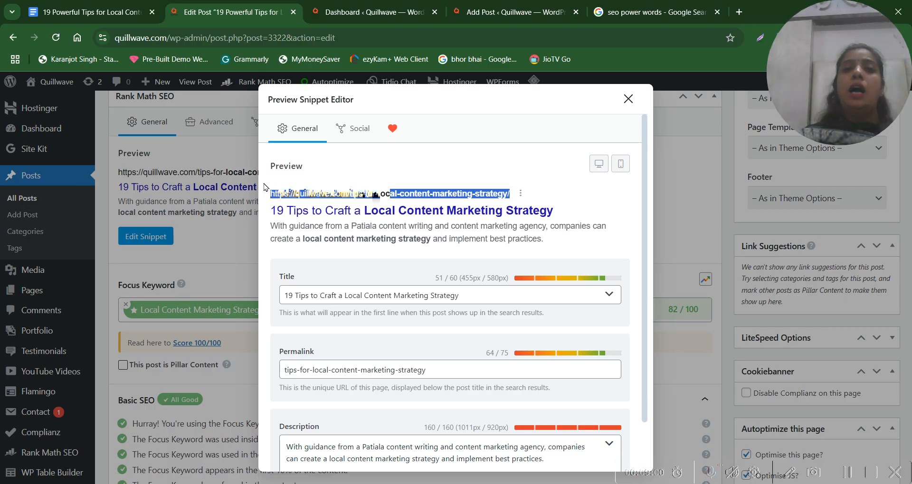
left_click_drag(266, 154, 562, 244)
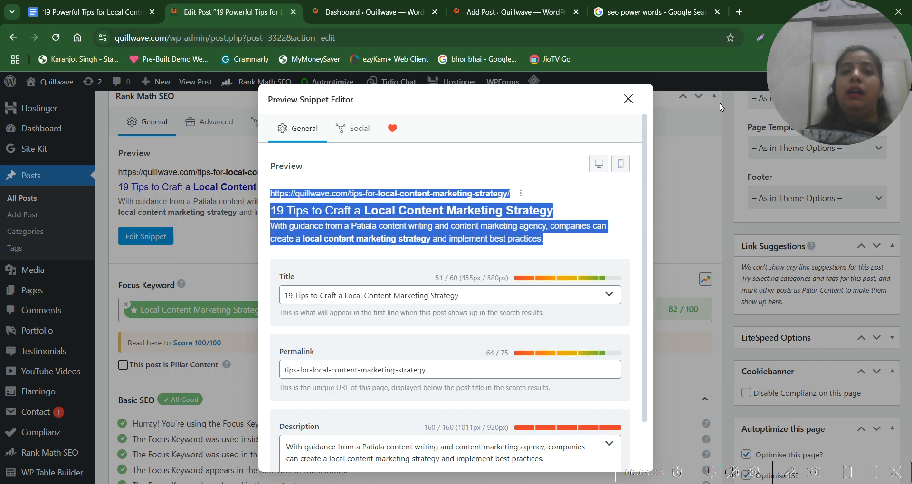
left_click(529, 180)
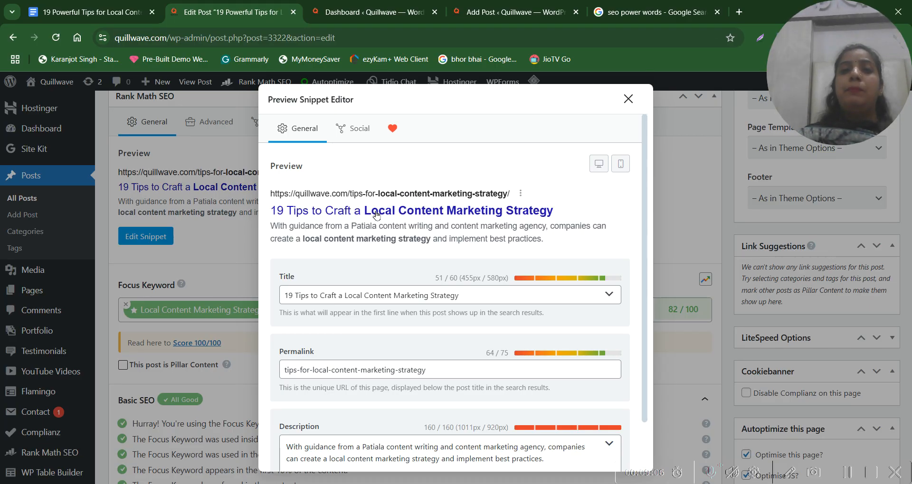
Copy "Local Content Marketing Strategy" from the snippet title and search Google for it in a new browser tab
left_click_drag(362, 210, 560, 210)
key("ctrl+c")
key("ctrl+t")
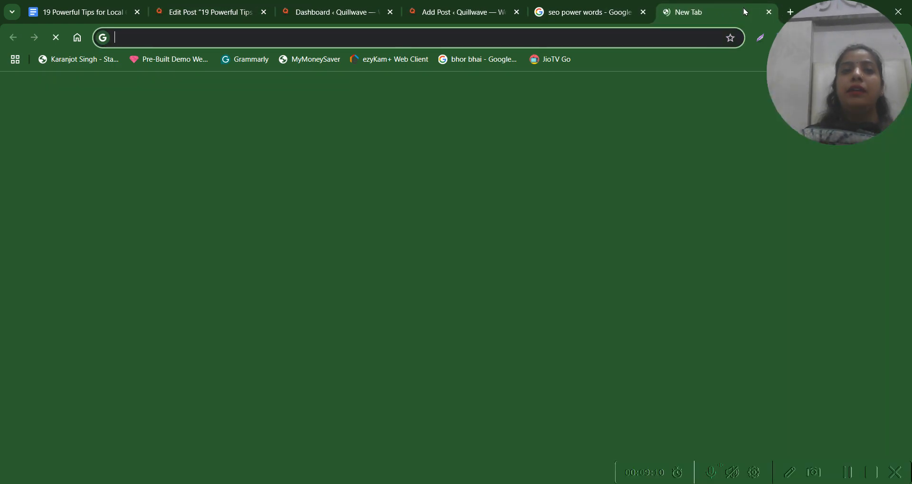
left_click(407, 241)
key("ctrl+v")
key("Return")
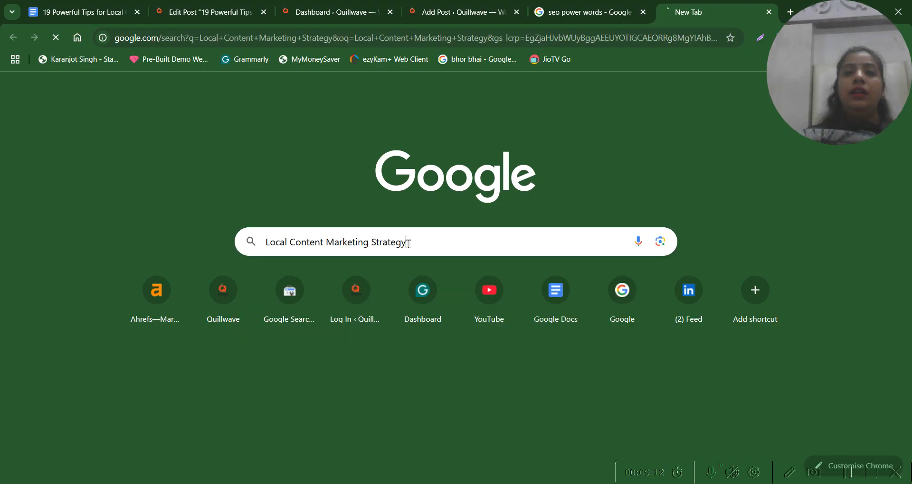
Examine the title and description of the Salesforce search result as an example of a live snippet
scroll(367, 300, "down", 8)
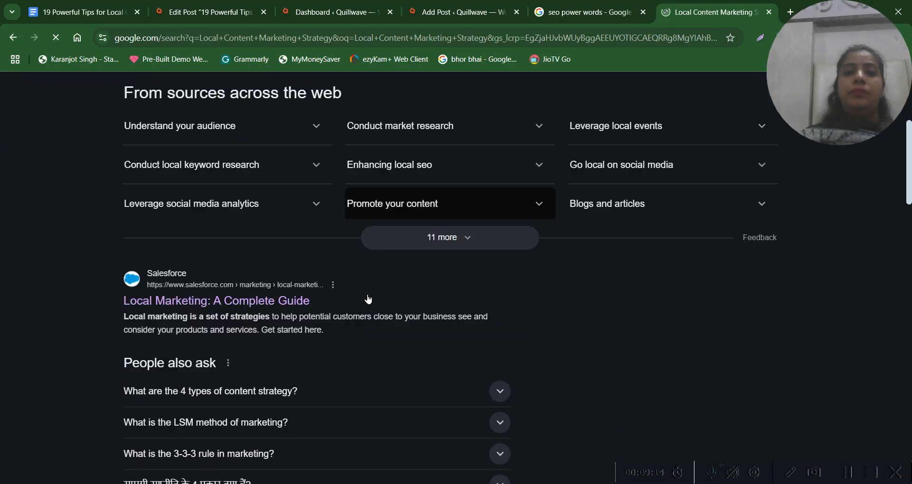
mouse_move(315, 263)
left_mouse_down()
mouse_move(287, 262)
mouse_move(308, 264)
left_mouse_up()
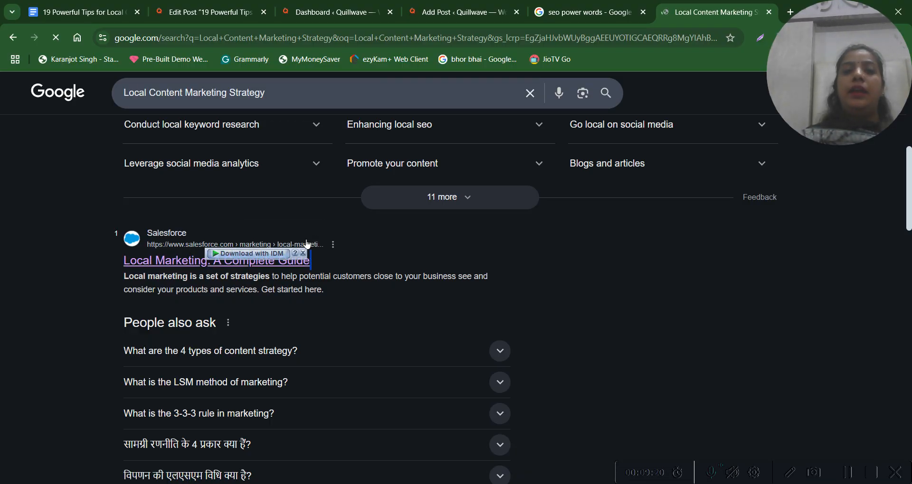
triple_click(265, 286)
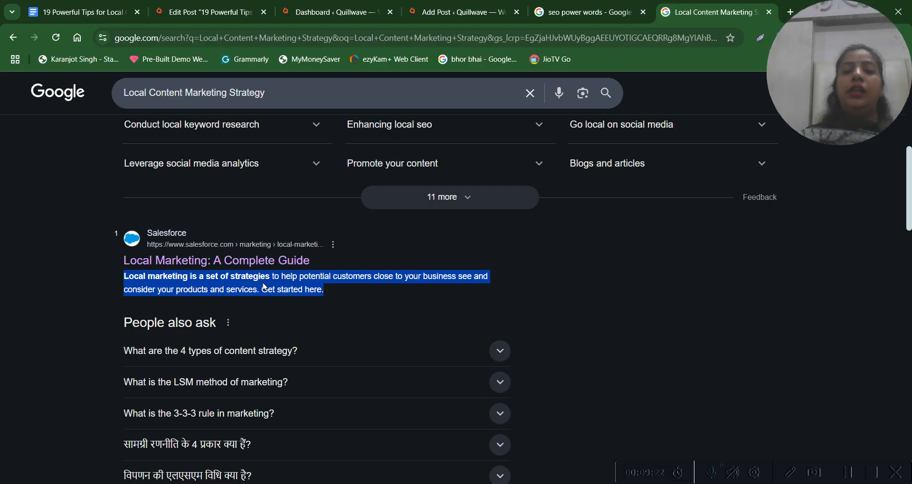
Return to the WordPress snippet editor and highlight the contents of its title and description fields
left_click(209, 12)
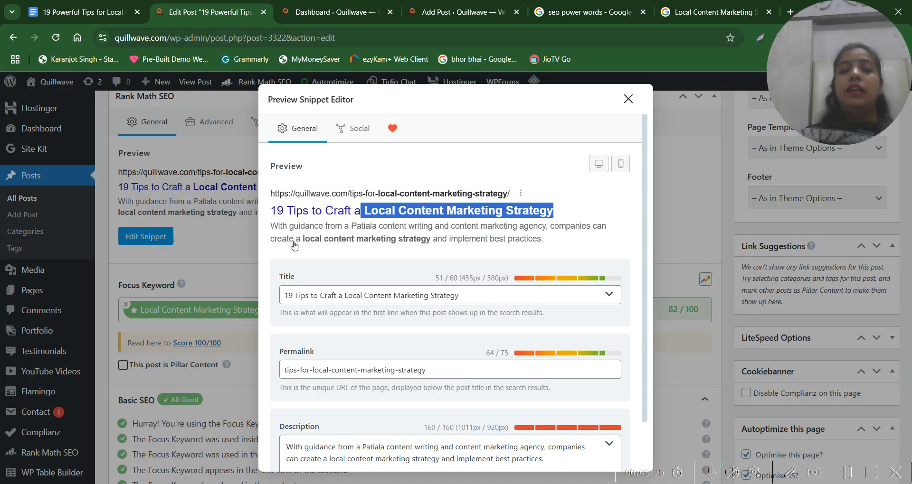
left_click(410, 296)
left_click_drag(482, 299, 283, 303)
left_click(359, 447)
key("ctrl+a")
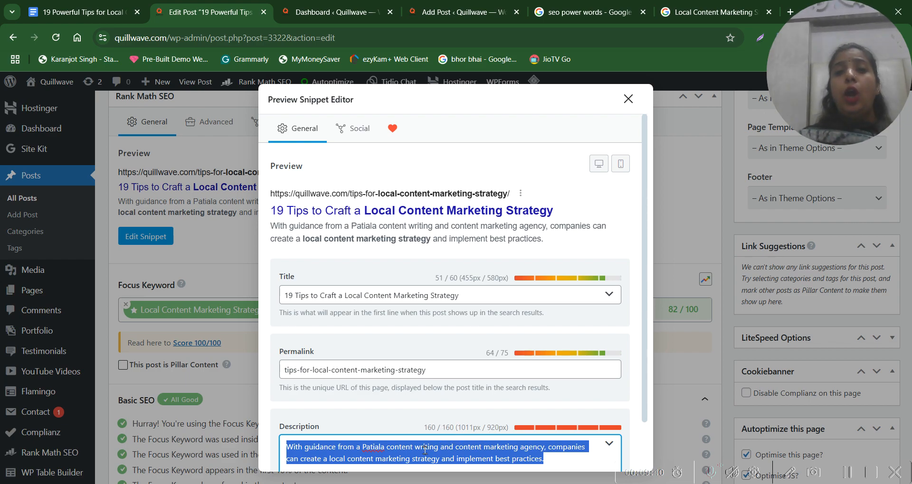
Highlight the keyword "local content marketing strategy" and the full text in the snippet description, and close the snippet editor
double_click(502, 459)
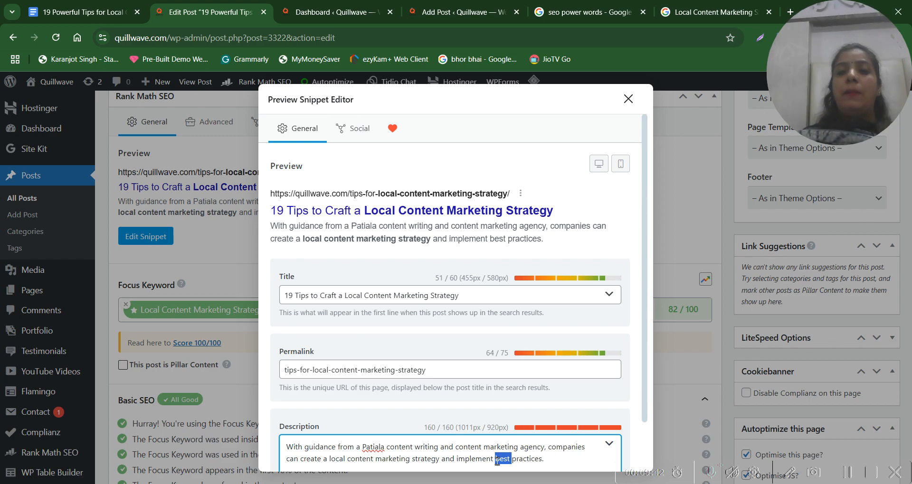
left_click(327, 459)
left_click_drag(367, 462, 436, 455)
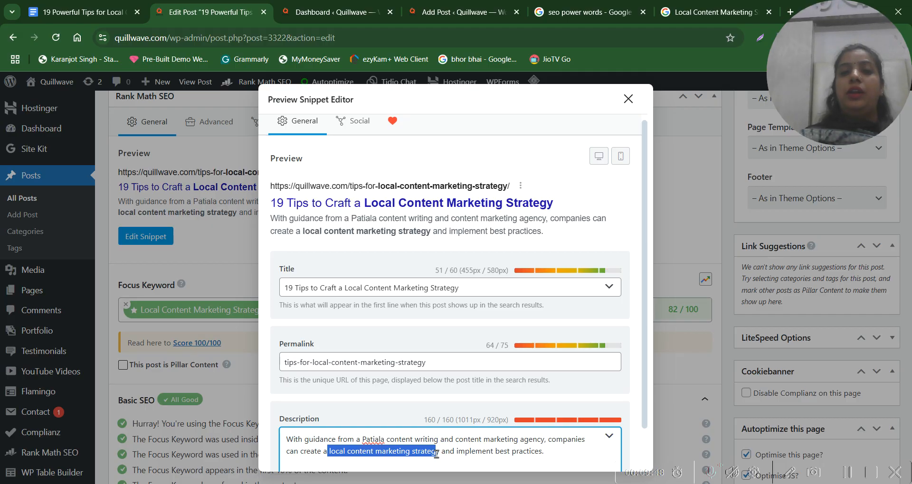
left_click(353, 442)
key("ctrl+a")
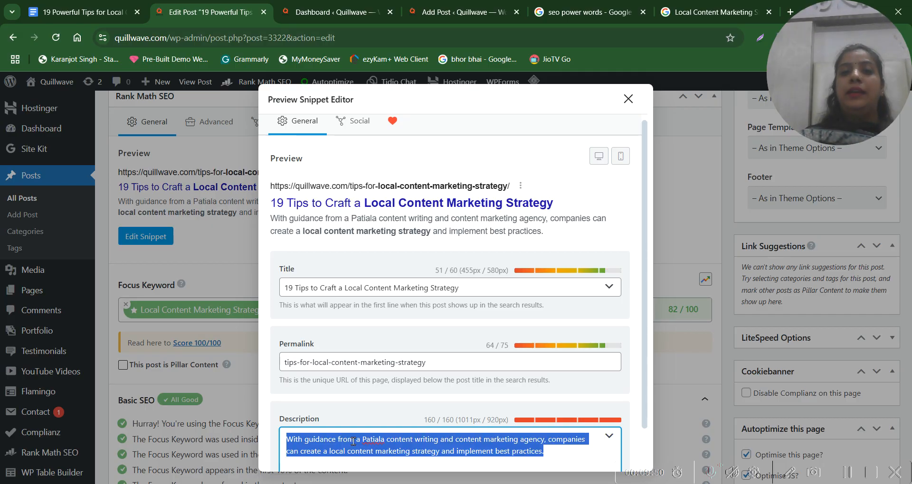
left_click(628, 99)
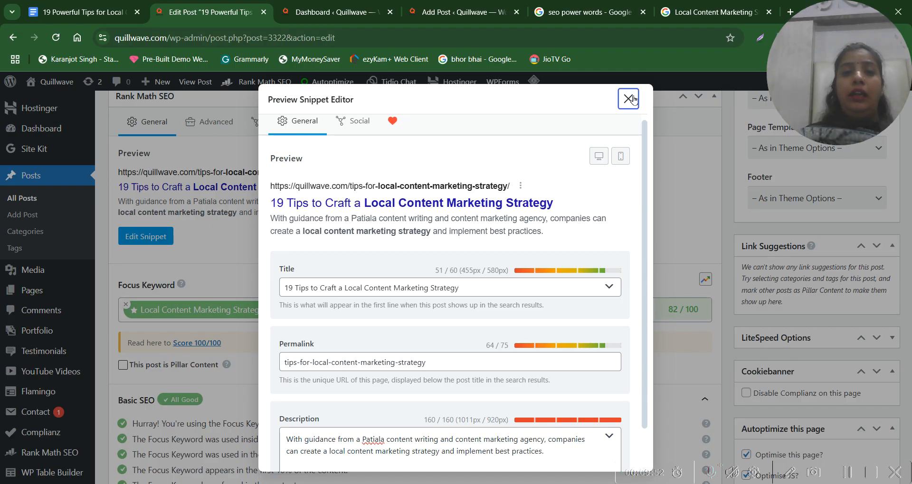
Expand Rank Math's Additional checks and examine the keyword density error against the focus keyword
scroll(369, 391, "down", 5)
scroll(368, 391, "down", 1)
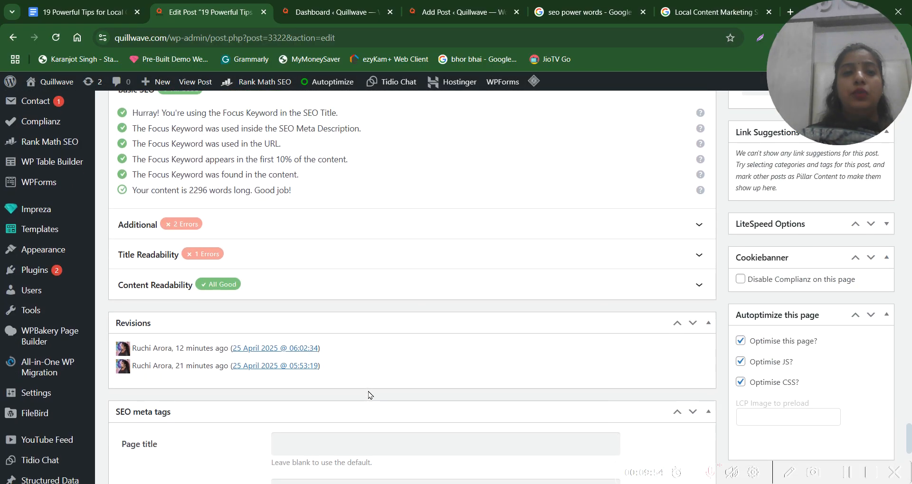
left_click(218, 228)
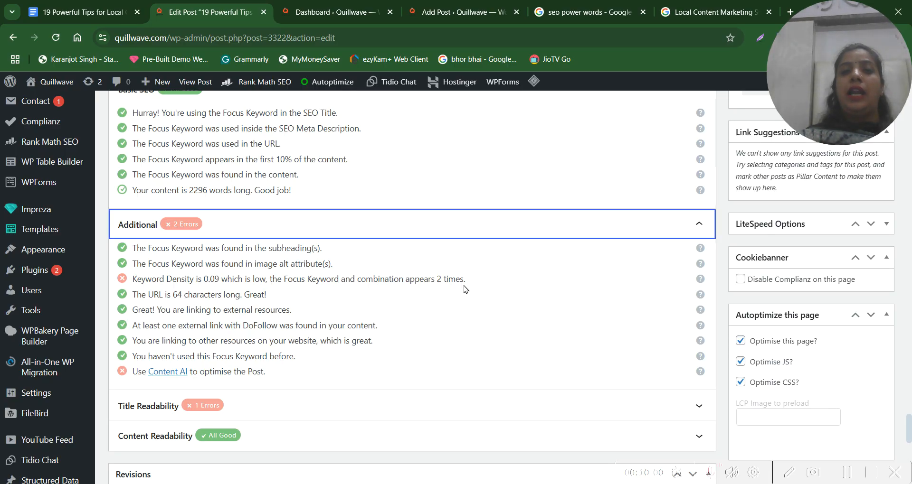
left_click_drag(489, 282, 158, 284)
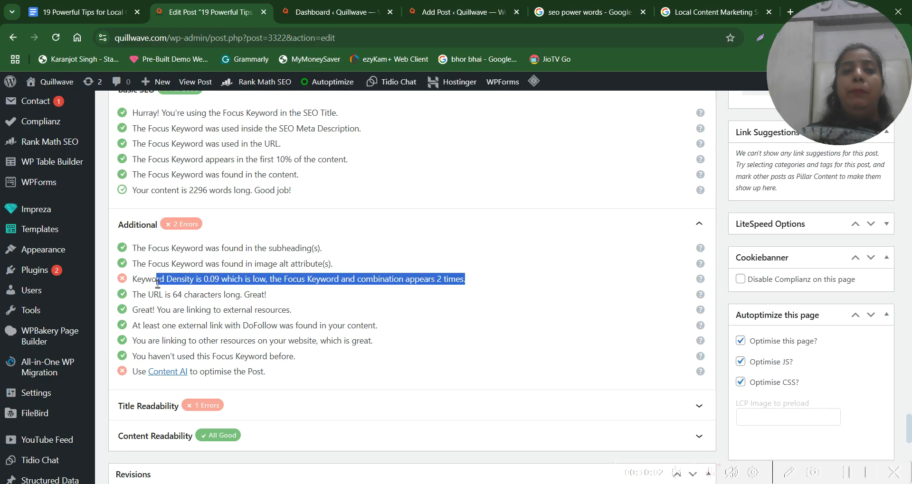
left_click(260, 284)
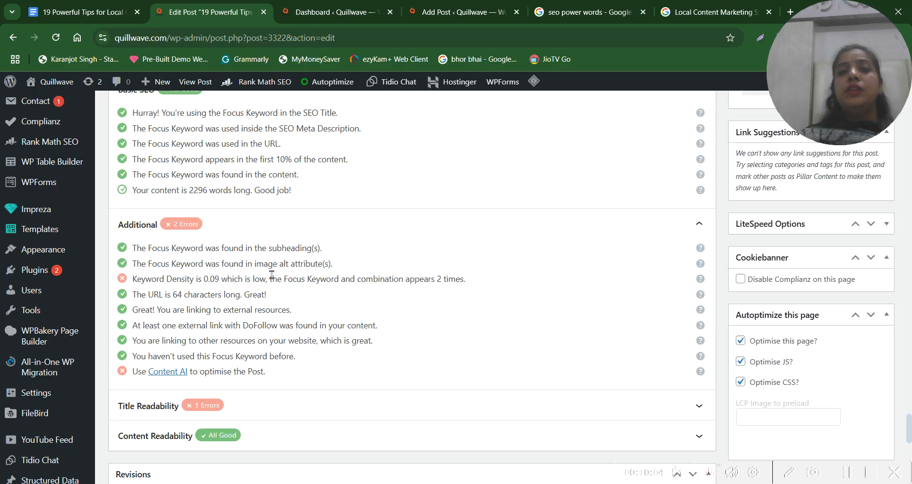
scroll(181, 259, "up", 4)
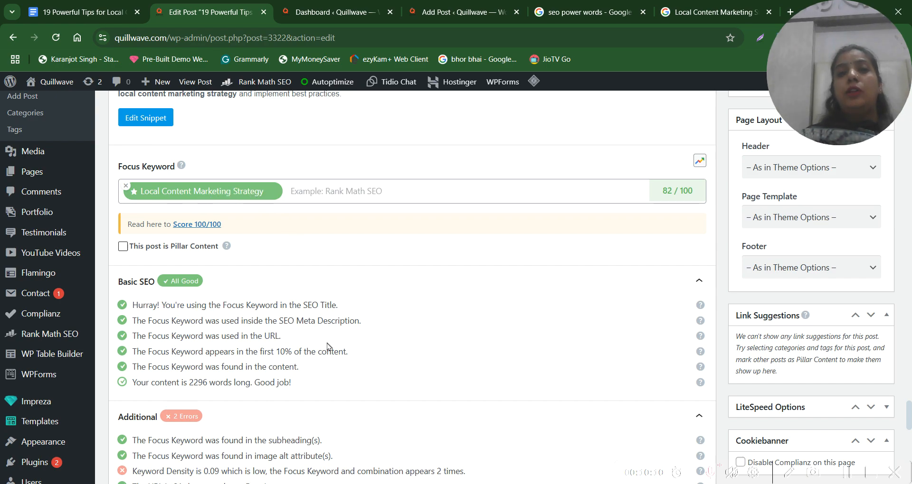
Review the Basic SEO and Additional checks against the article body, and highlight the keyword density error
scroll(327, 346, "down", 2)
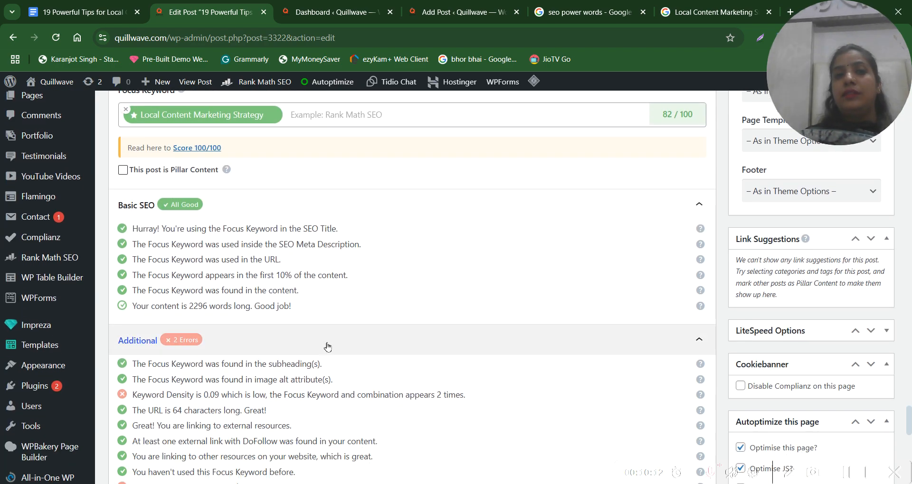
scroll(327, 346, "up", 1)
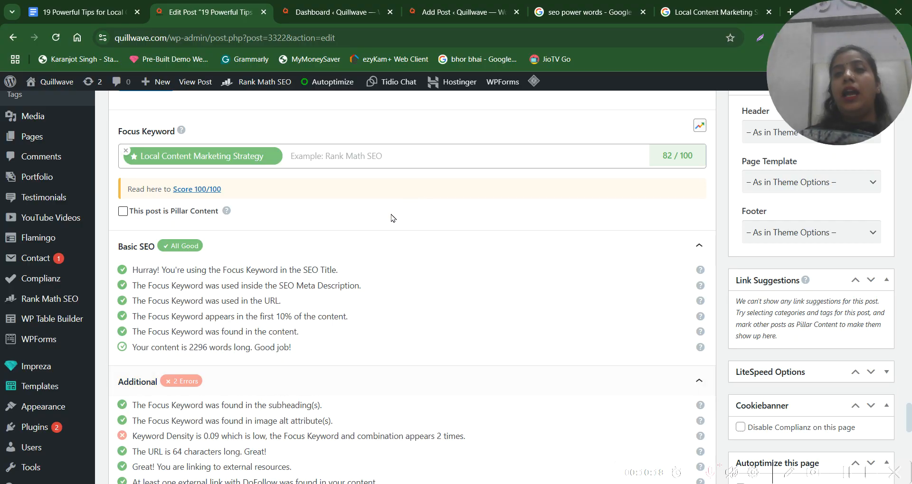
scroll(386, 310, "up", 15)
scroll(384, 307, "up", 4)
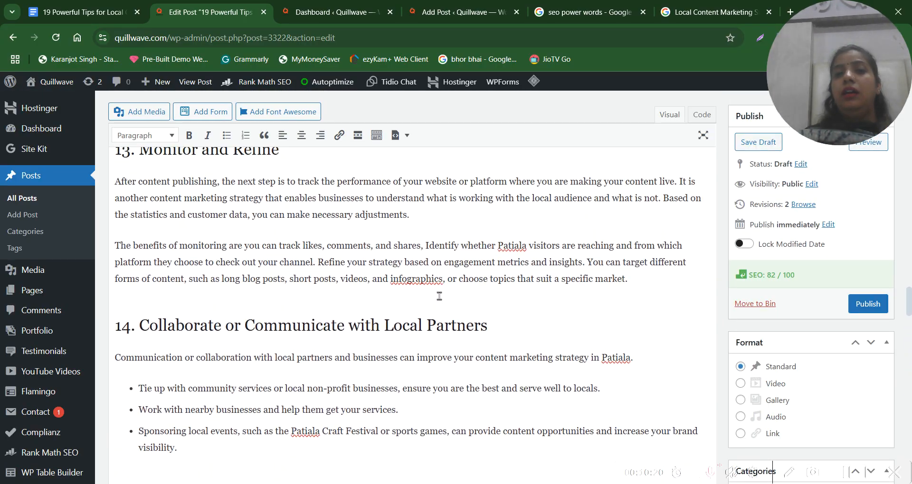
scroll(304, 305, "down", 6)
scroll(304, 304, "down", 15)
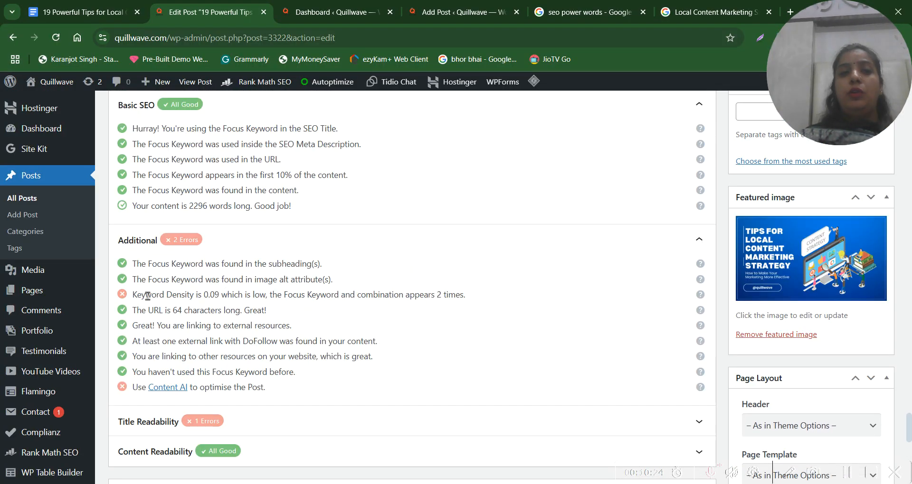
left_click_drag(152, 295, 447, 295)
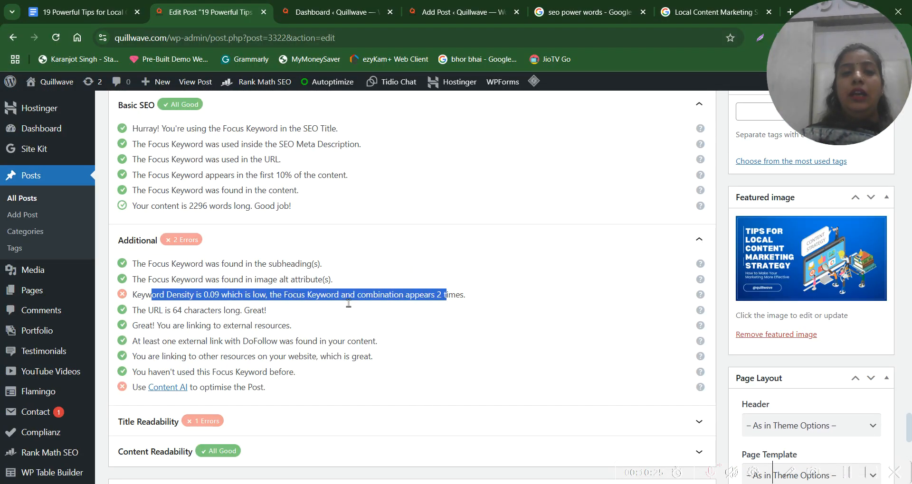
Expand Rank Math's Title Readability checks and highlight the error about a missing positive or negative sentiment word
left_click(228, 420)
scroll(318, 293, "down", 3)
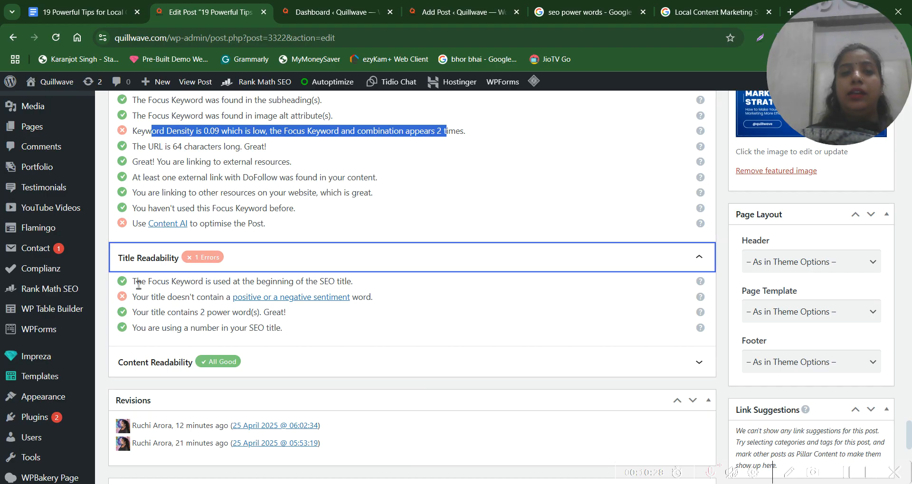
left_click_drag(136, 297, 384, 303)
left_click(384, 303)
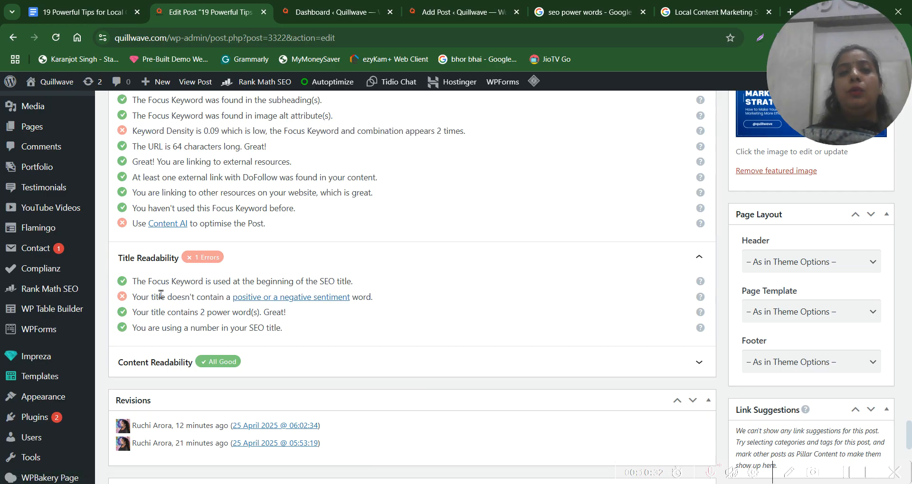
left_click_drag(142, 295, 371, 293)
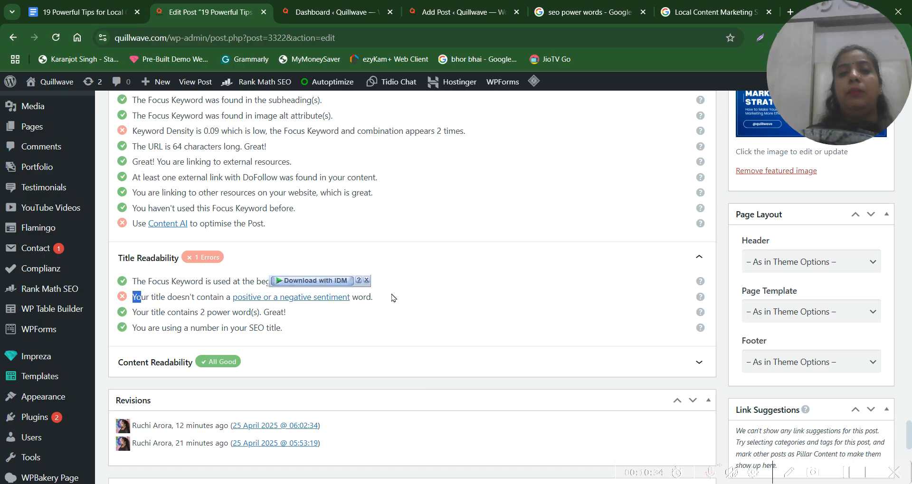
Switch to the unsaved Add Post draft and highlight the sentiment word error in its Title Readability checks
scroll(392, 298, "up", 20)
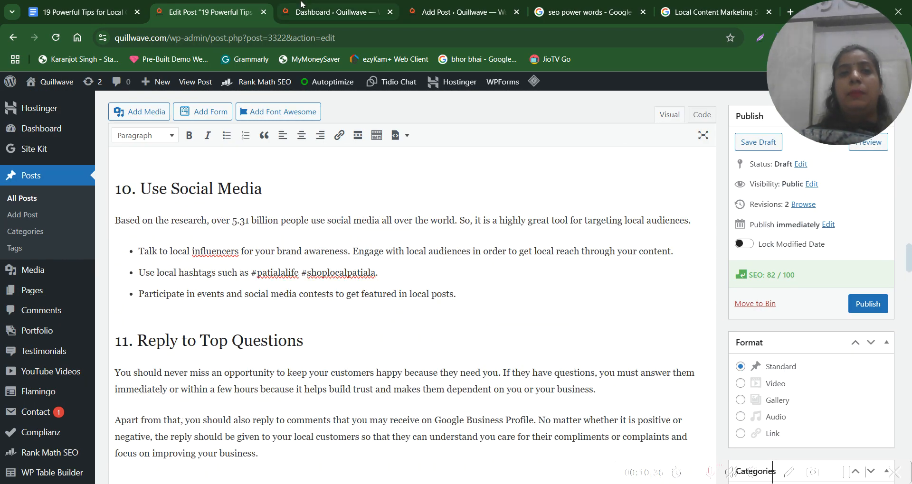
left_click(301, 4)
left_click(449, 4)
scroll(356, 295, "down", 20)
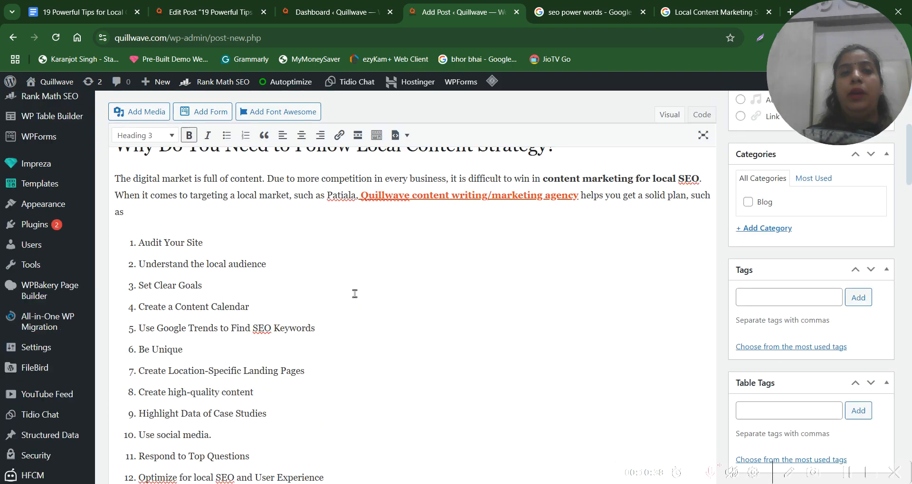
scroll(356, 298, "up", 6)
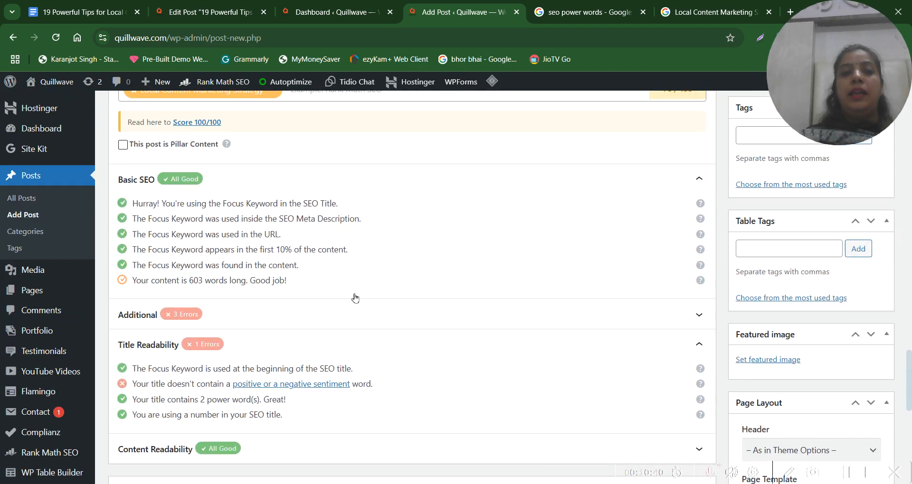
scroll(356, 298, "down", 2)
scroll(357, 297, "up", 1)
scroll(356, 298, "up", 15)
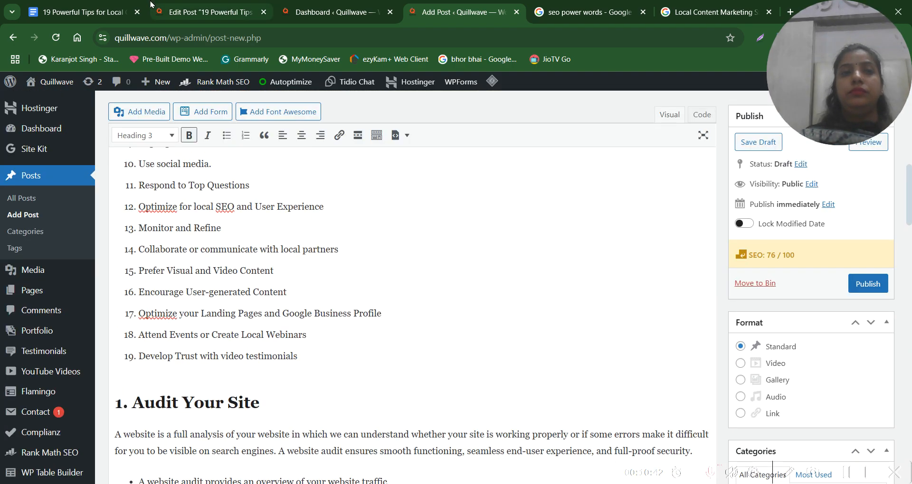
scroll(301, 407, "down", 18)
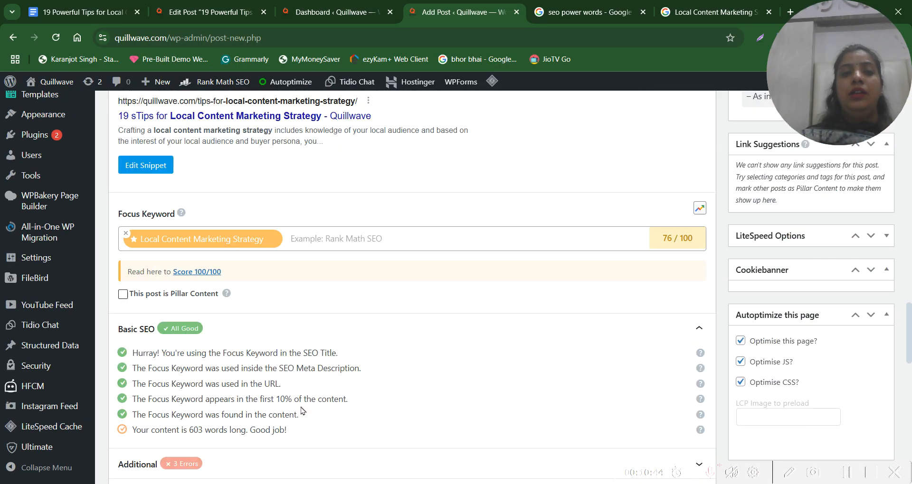
scroll(301, 407, "up", 3)
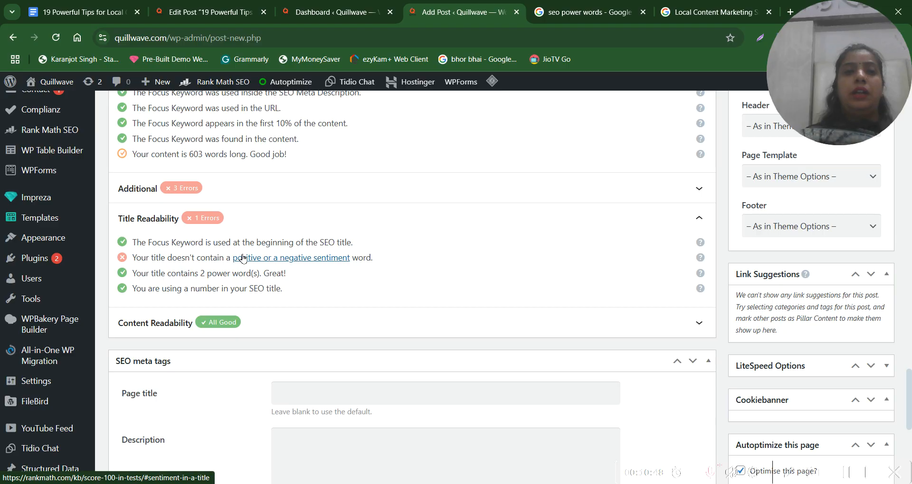
left_click_drag(135, 258, 387, 257)
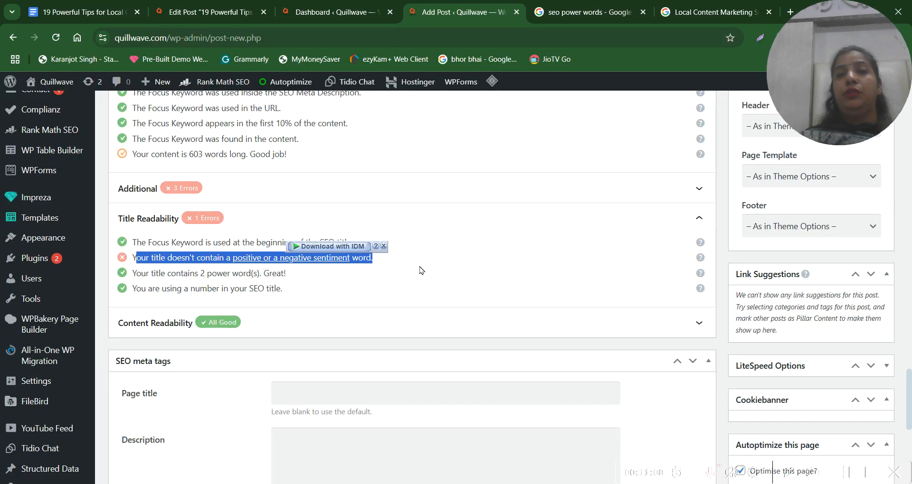
Return to the Edit Post page of the full article and highlight the list of Basic SEO checks
left_click(204, 9)
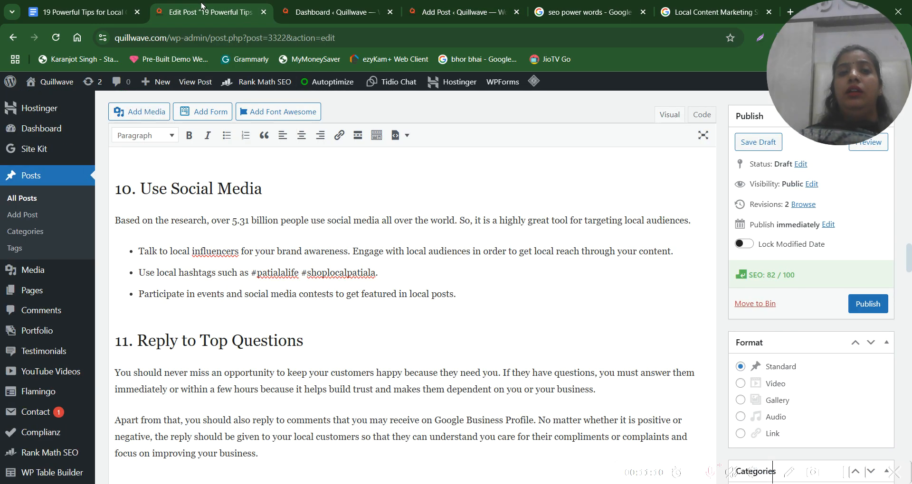
scroll(335, 336, "down", 20)
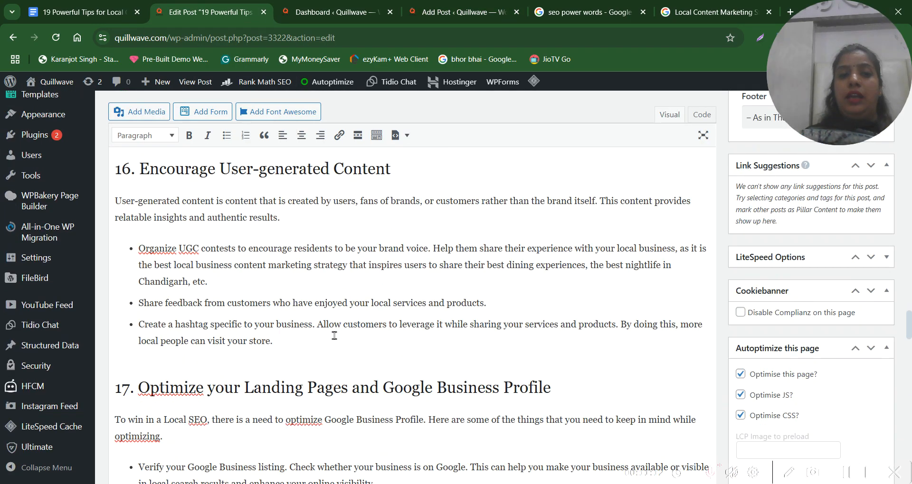
scroll(335, 336, "down", 20)
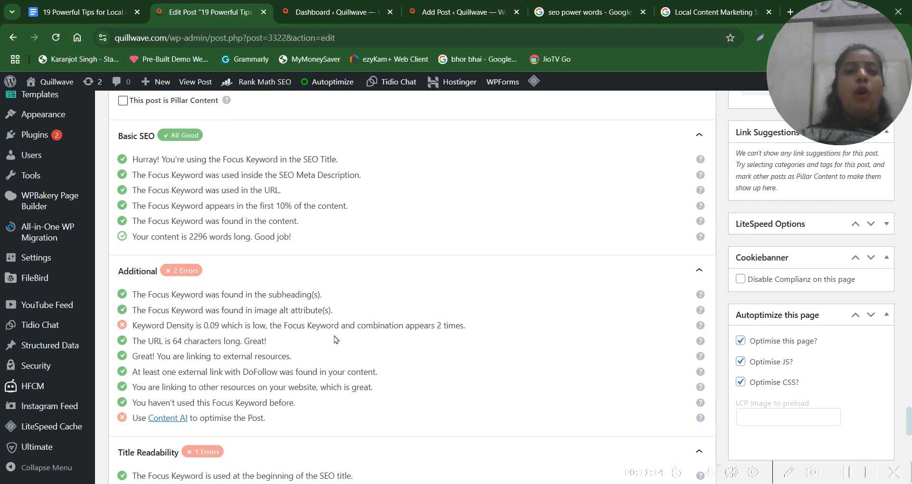
scroll(334, 339, "down", 3)
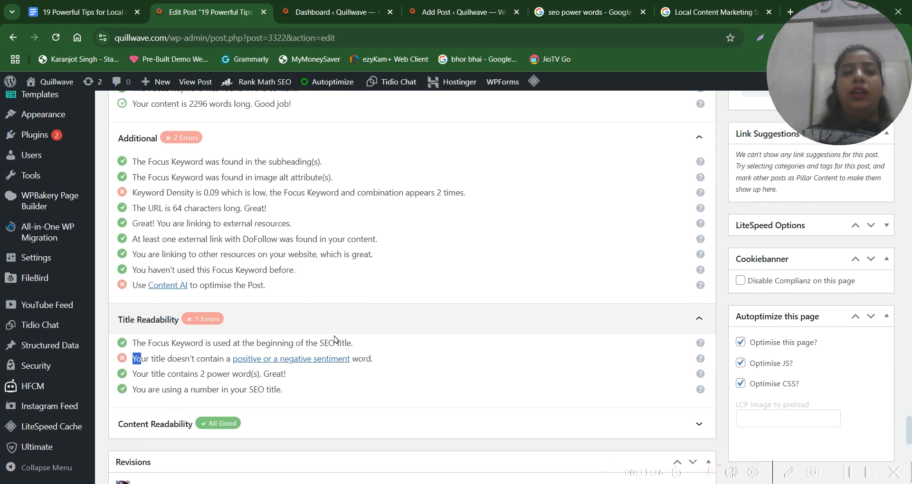
scroll(292, 211, "up", 4)
left_click_drag(209, 213, 326, 299)
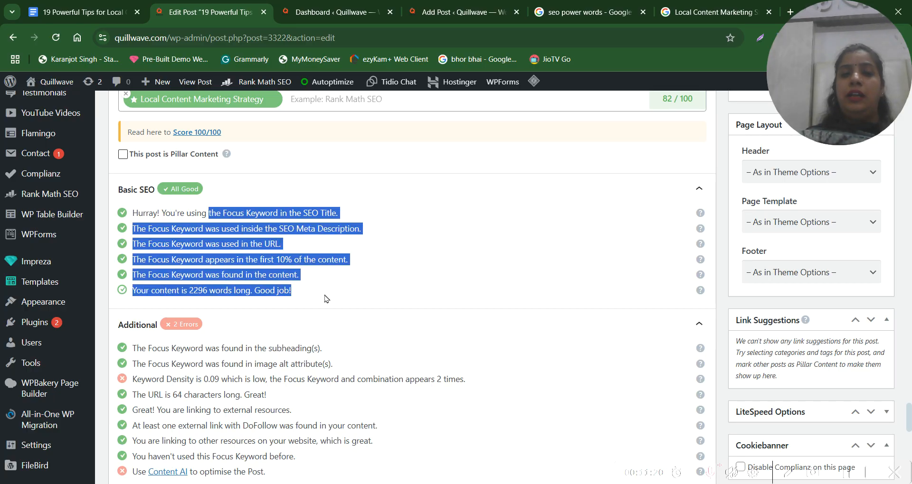
left_click(322, 291)
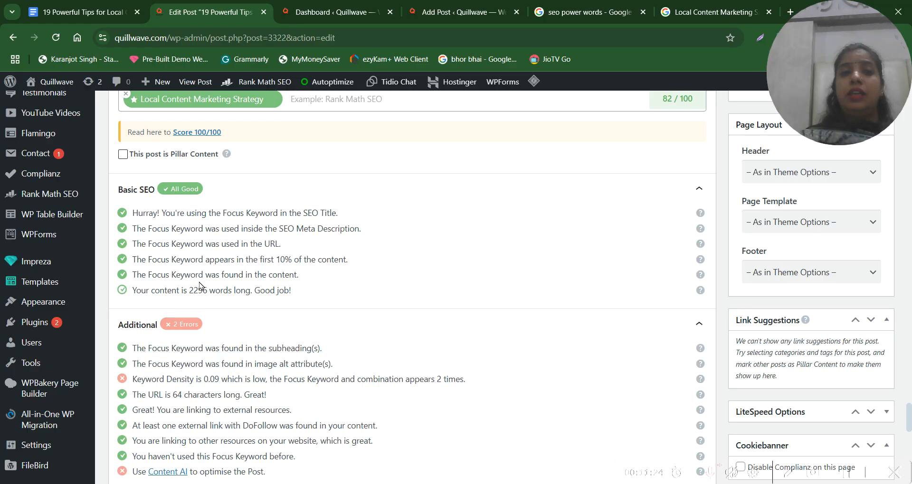
Go back to the beginning of the post and highlight the SEO score in the Publish box
scroll(263, 279, "up", 20)
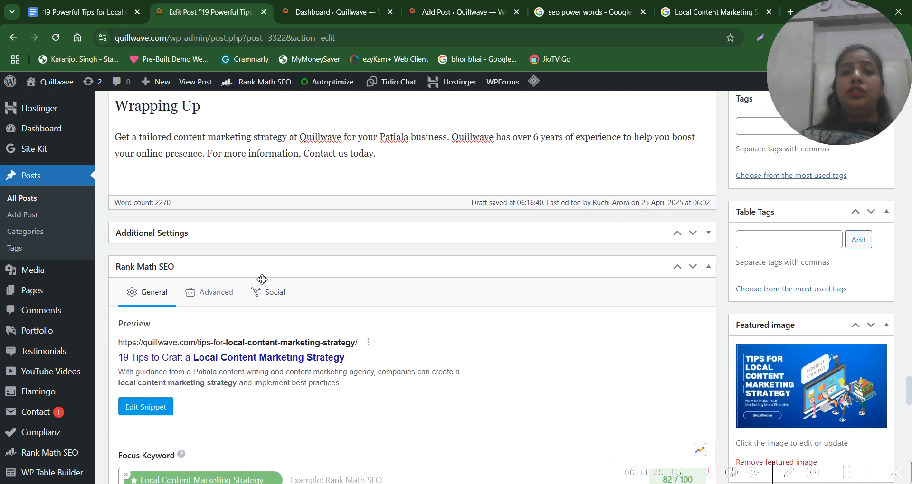
scroll(262, 279, "up", 20)
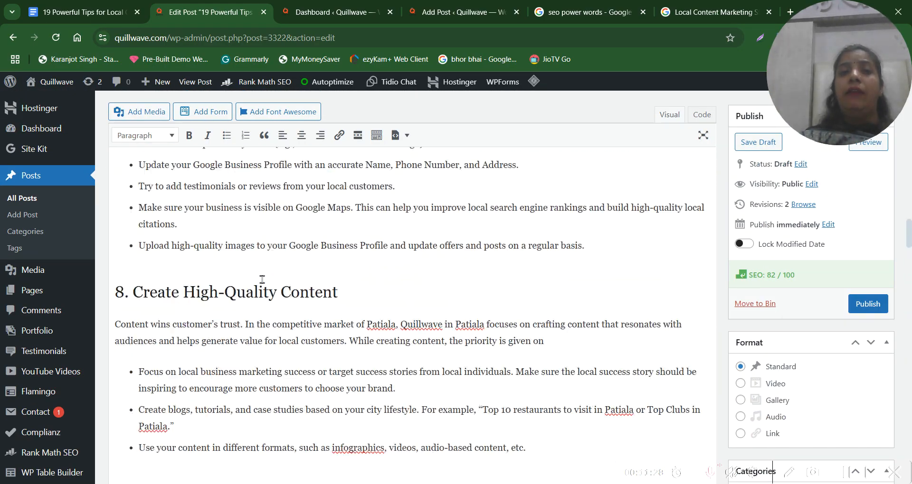
scroll(263, 279, "up", 10)
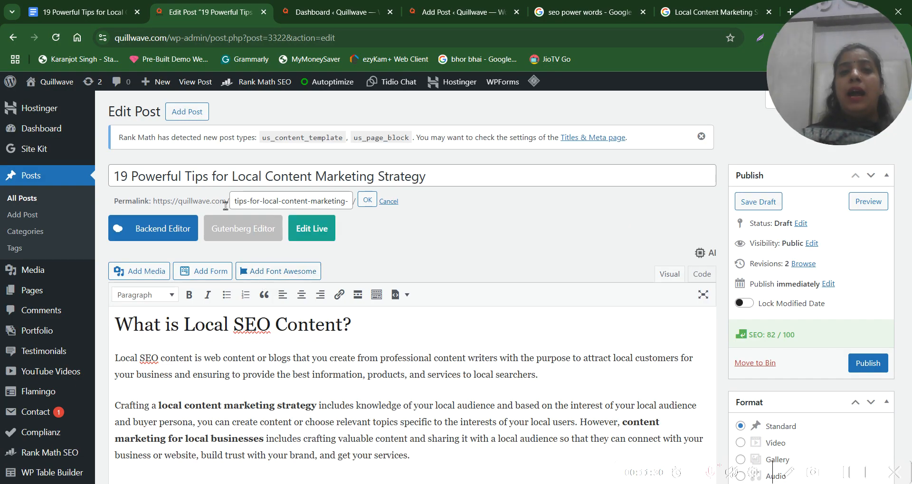
left_click_drag(809, 337, 746, 348)
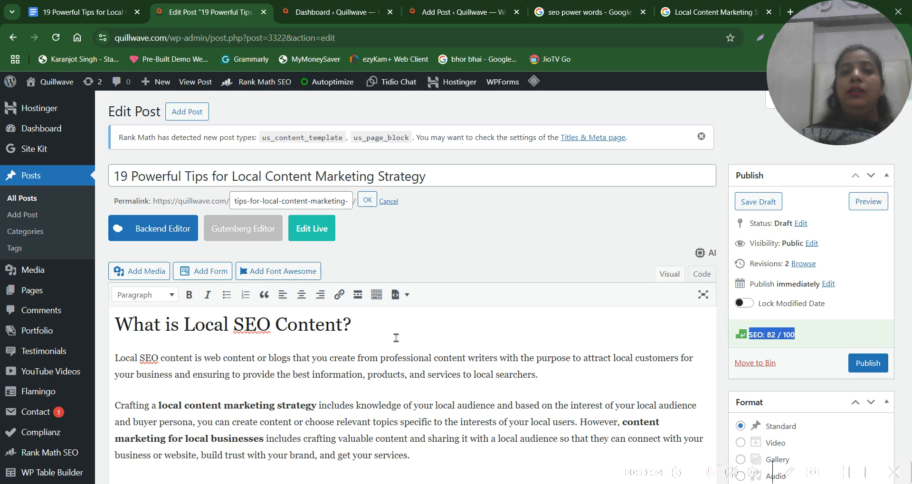
scroll(405, 346, "down", 2)
left_click(303, 300)
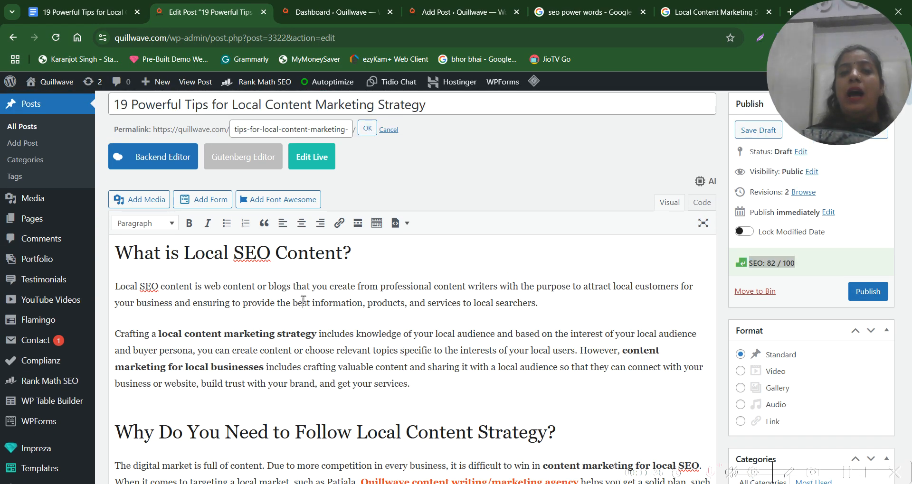
scroll(428, 341, "down", 1)
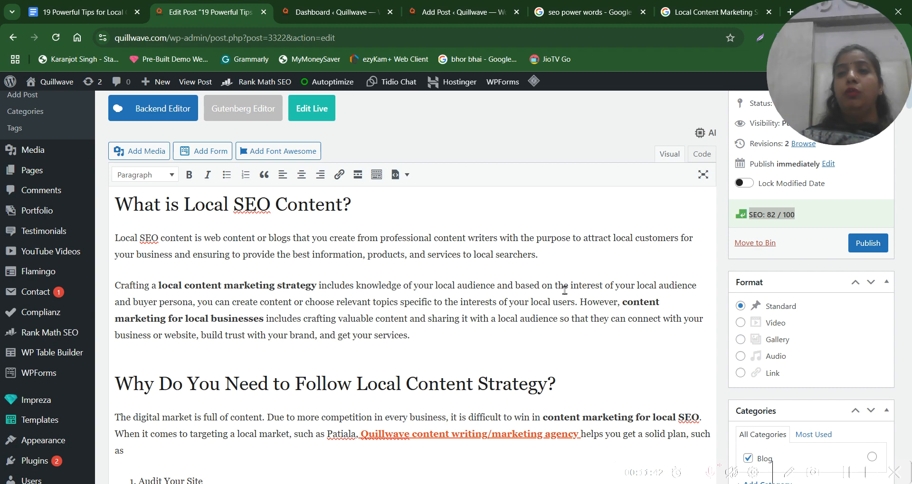
triple_click(782, 215)
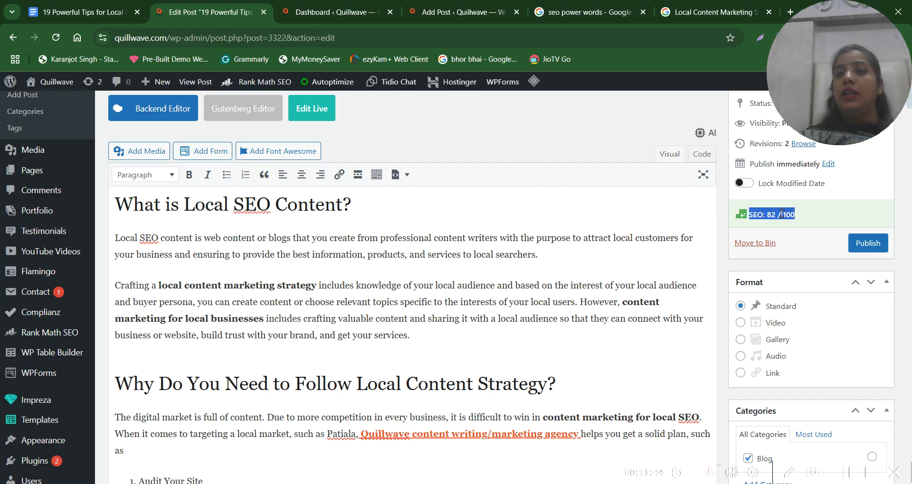
Read through the article's numbered sections, highlighting the introductory paragraph of section 17, and return to the opening paragraphs
scroll(510, 300, "down", 2)
scroll(511, 299, "up", 2)
scroll(511, 300, "down", 12)
scroll(510, 299, "down", 20)
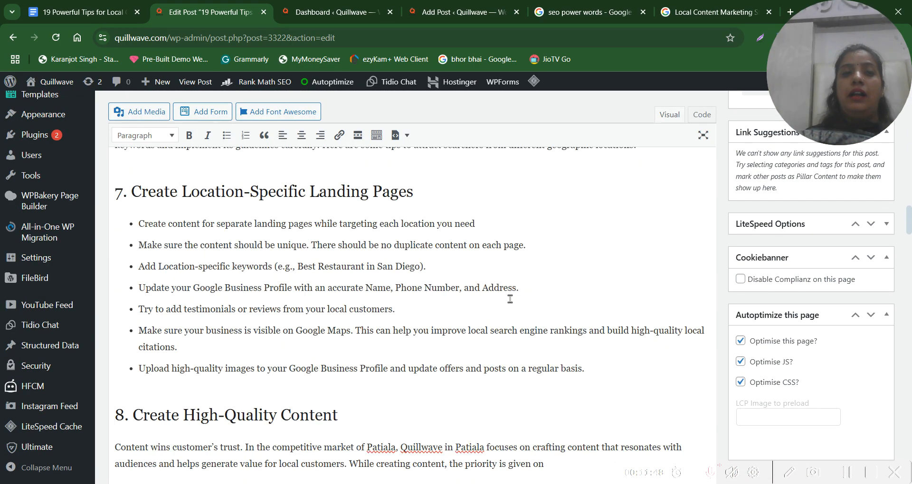
scroll(510, 300, "down", 20)
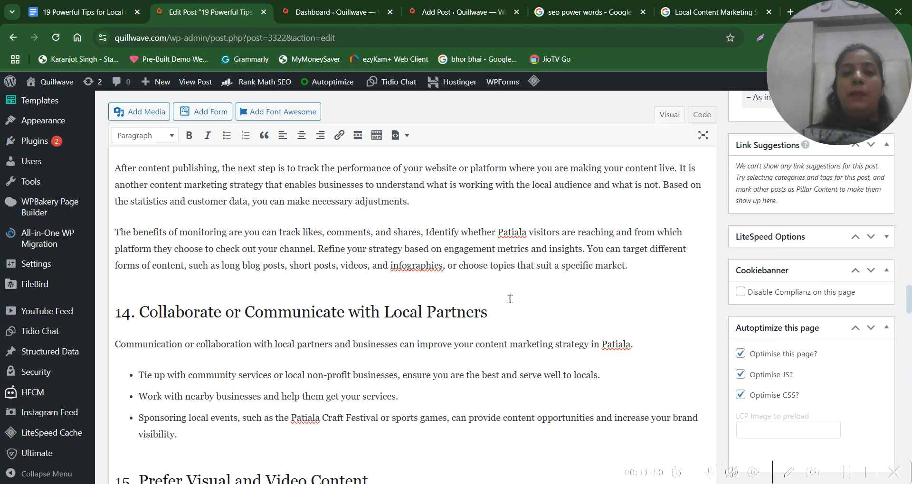
scroll(510, 300, "down", 1)
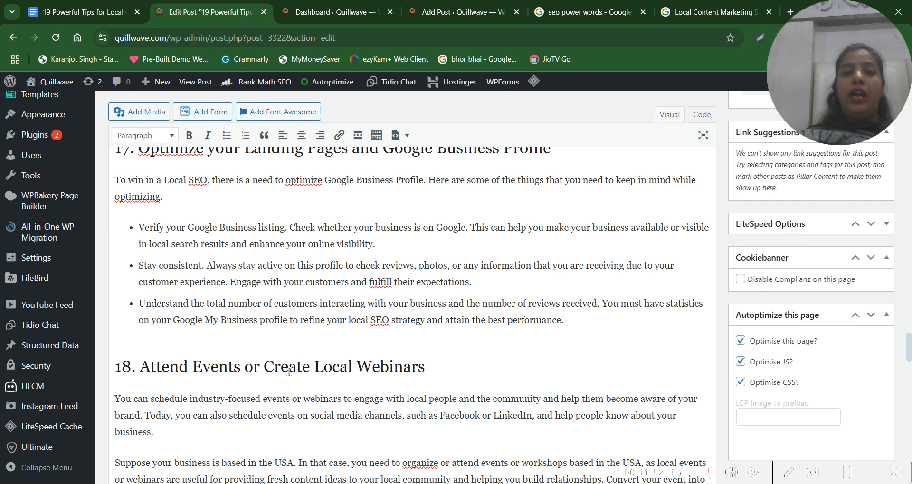
triple_click(289, 372)
triple_click(304, 164)
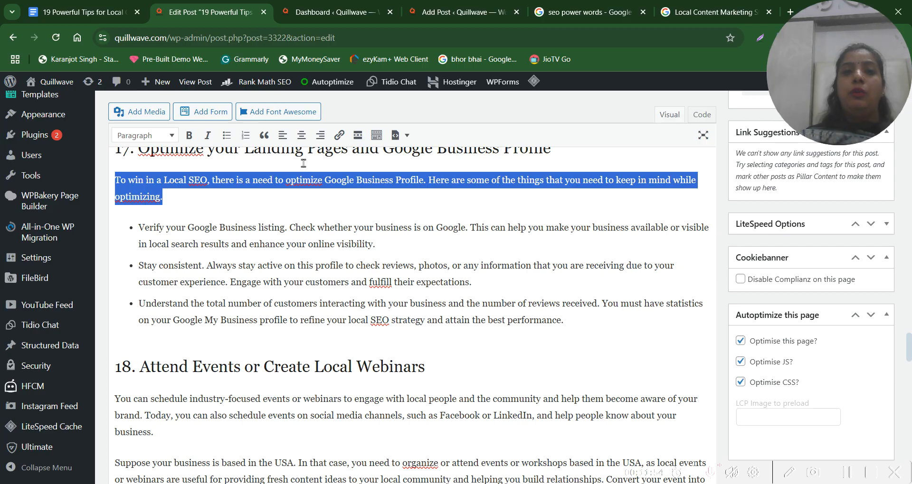
scroll(409, 203, "up", 20)
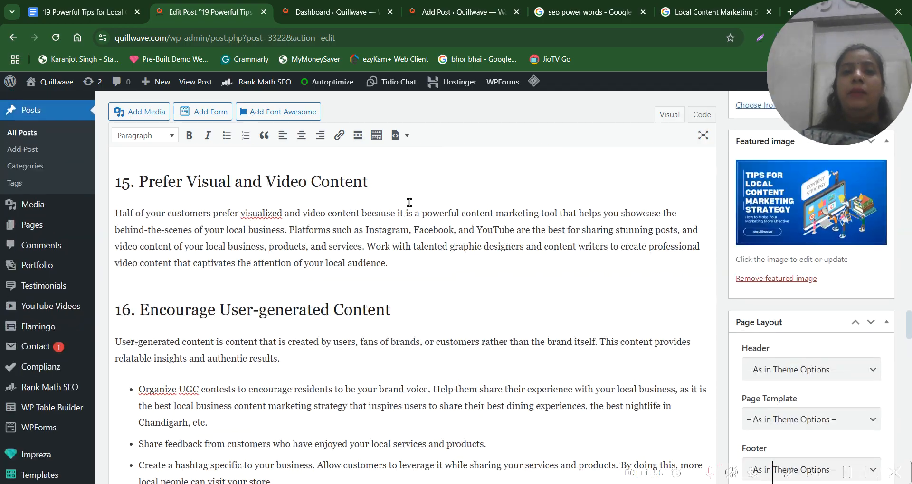
scroll(409, 203, "up", 20)
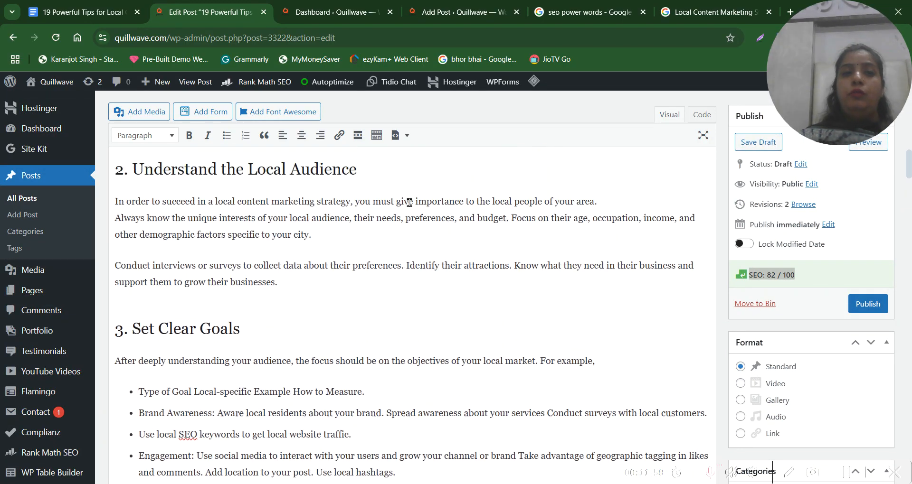
scroll(410, 203, "down", 1)
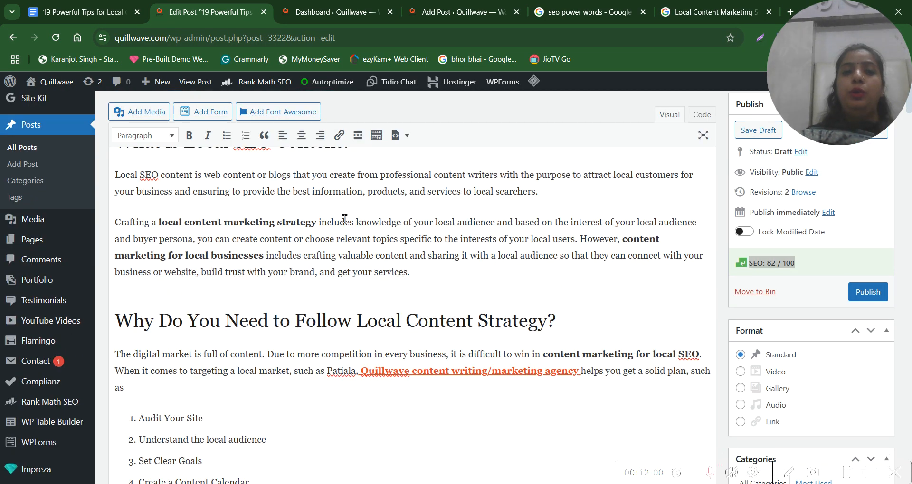
Go to the end of the article and highlight the Wrapping Up heading and its closing paragraph
triple_click(409, 338)
triple_click(360, 323)
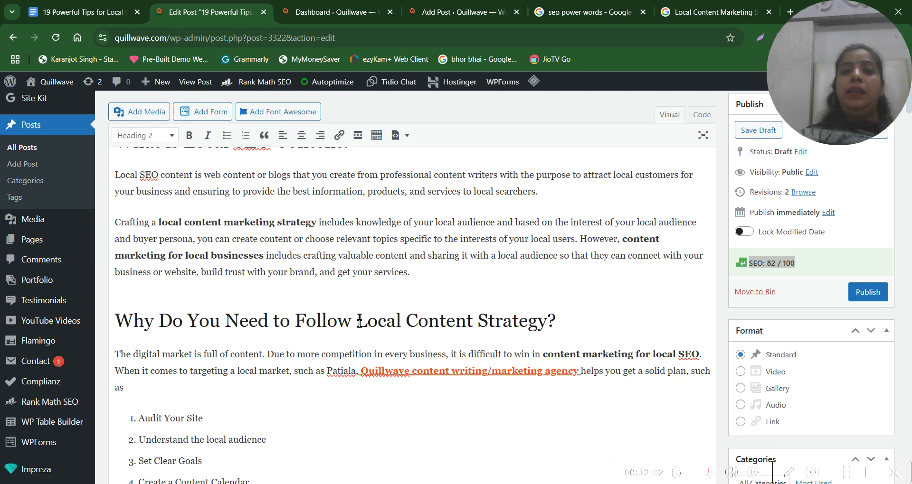
scroll(248, 356, "down", 20)
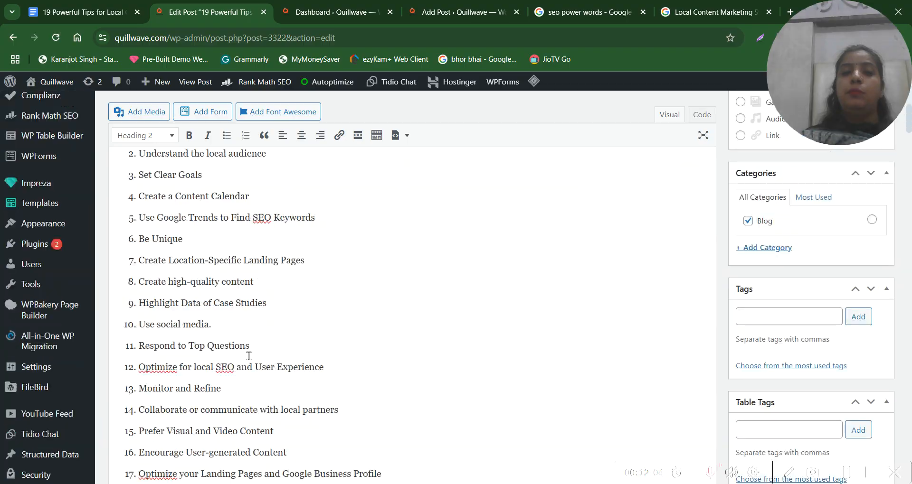
scroll(248, 356, "down", 20)
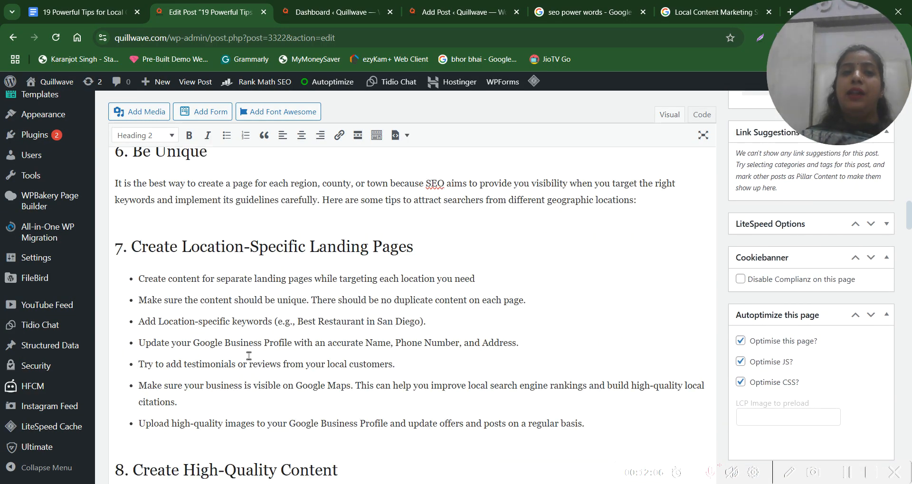
scroll(248, 356, "down", 10)
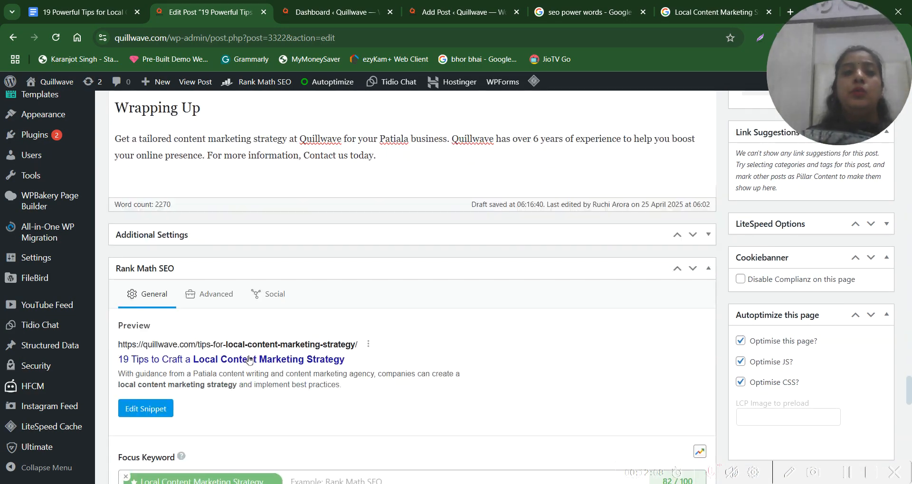
scroll(195, 273, "up", 5)
triple_click(149, 236)
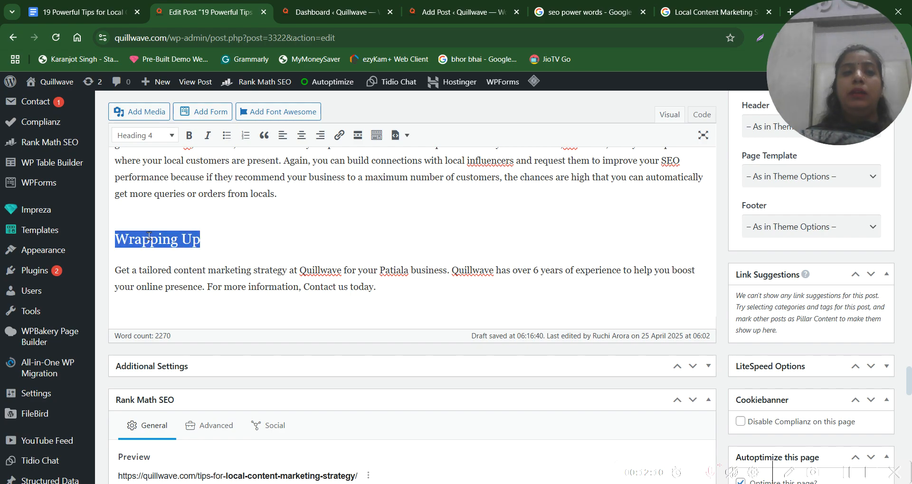
left_click_drag(423, 286, 116, 273)
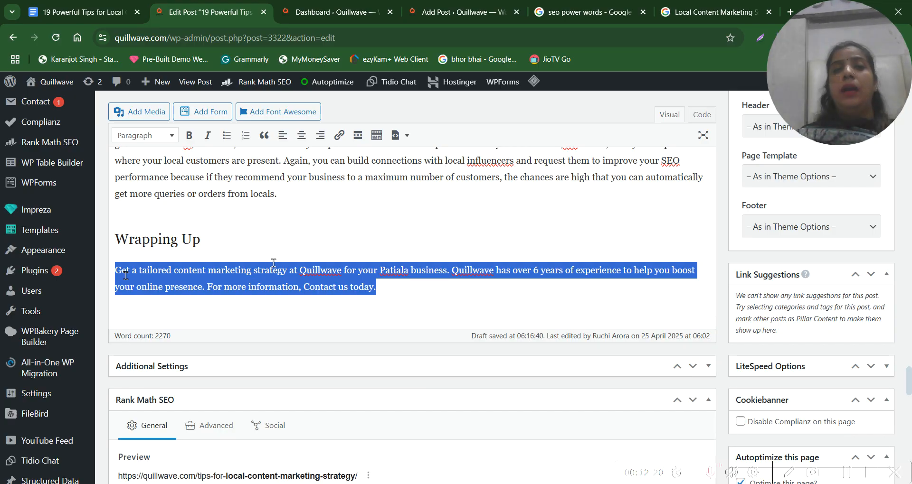
key("Right")
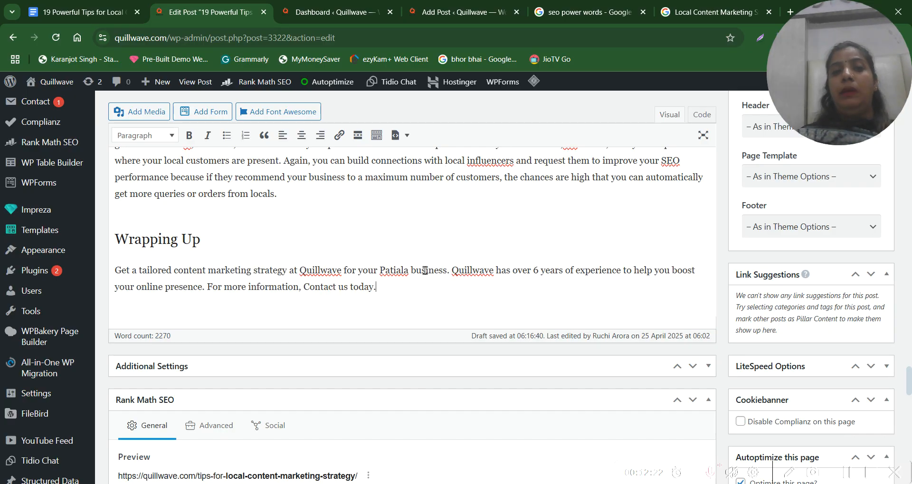
triple_click(155, 241)
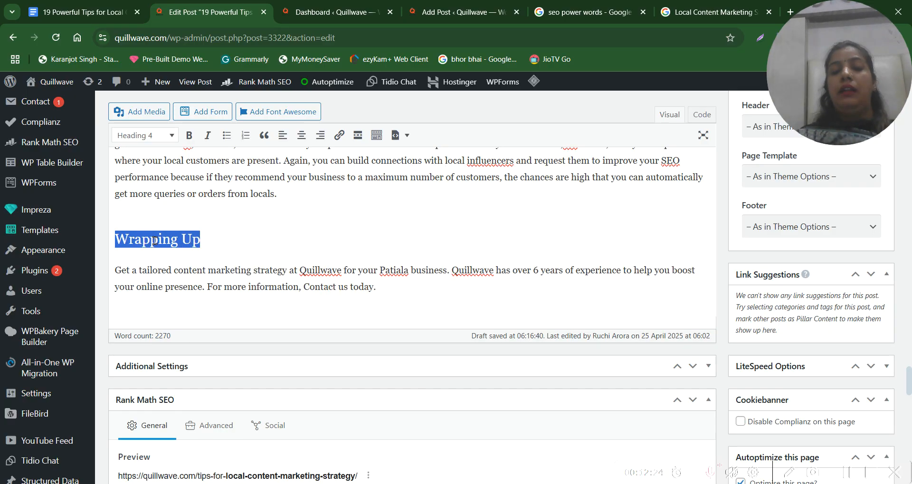
left_click_drag(218, 239, 127, 243)
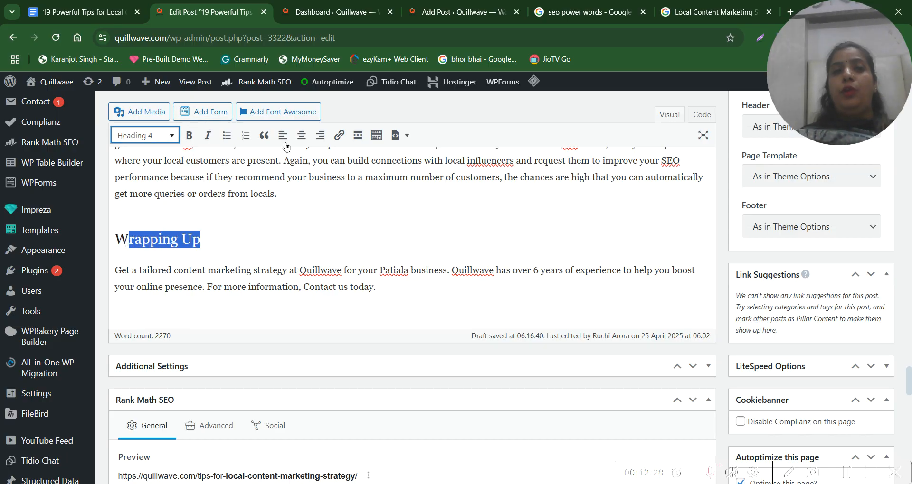
left_click(287, 247)
Examine the Rank Math SEO section below the post, along with section 19 and the conclusion of the article
scroll(285, 245, "down", 3)
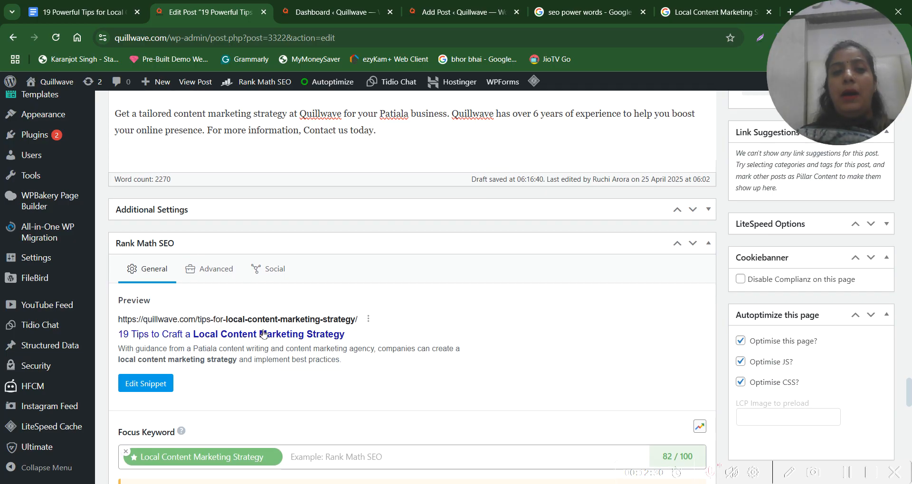
scroll(263, 332, "down", 3)
scroll(262, 329, "down", 4)
scroll(263, 329, "up", 8)
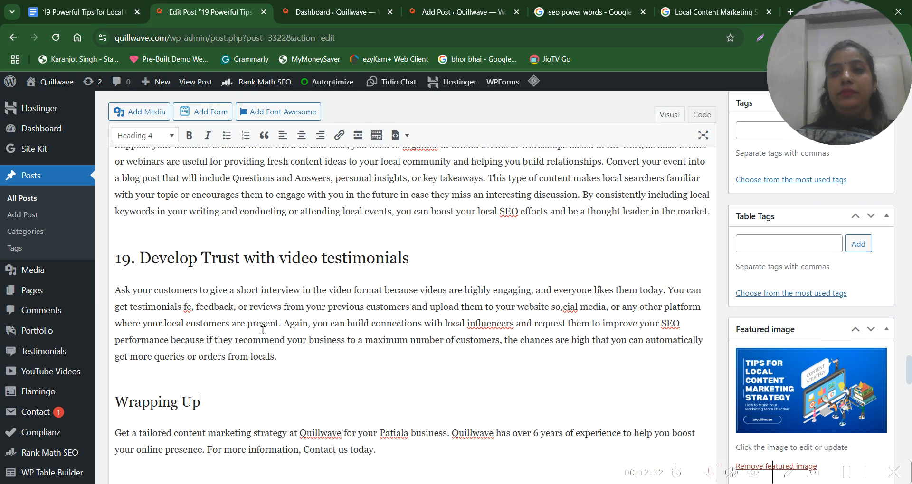
scroll(263, 330, "down", 5)
scroll(262, 330, "up", 10)
scroll(263, 330, "up", 10)
scroll(263, 330, "down", 11)
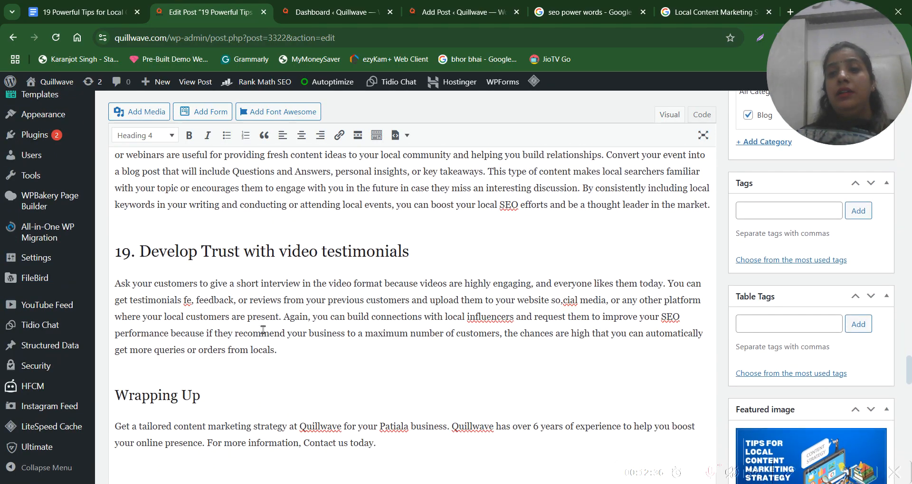
scroll(762, 369, "down", 4)
scroll(755, 371, "up", 1)
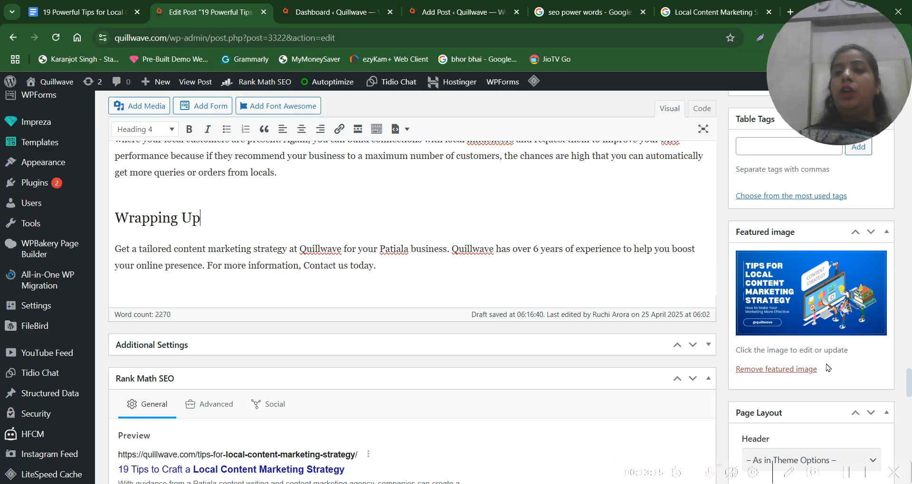
Remove the current featured image and select 19-proven-tips-to-create-a-local-content-marketing-strategy.png from the media library as its replacement
left_click(772, 374)
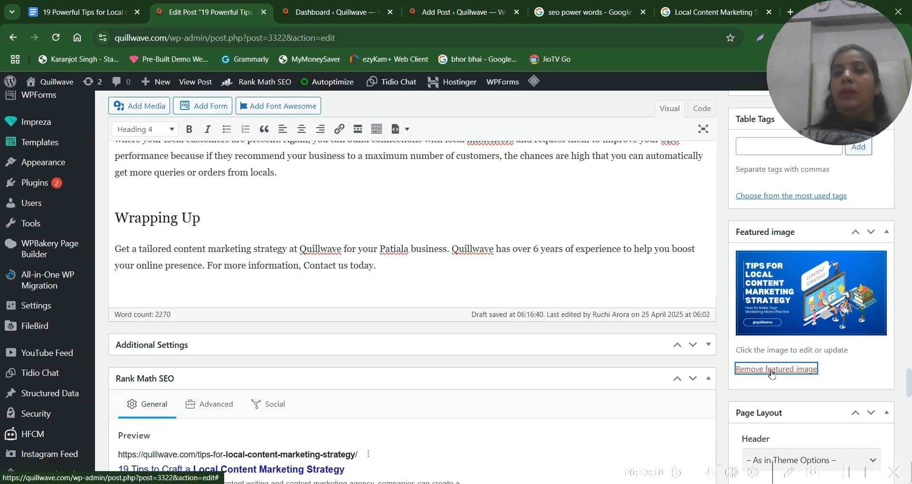
left_click(768, 256)
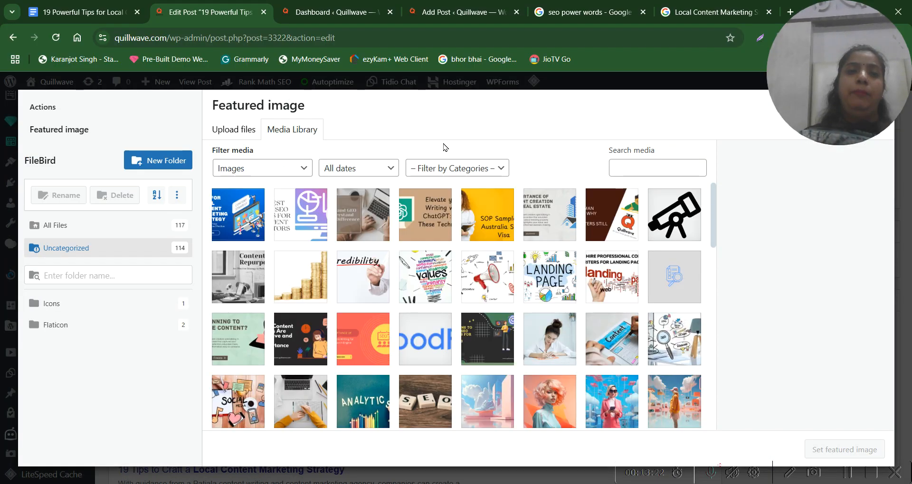
left_click(229, 131)
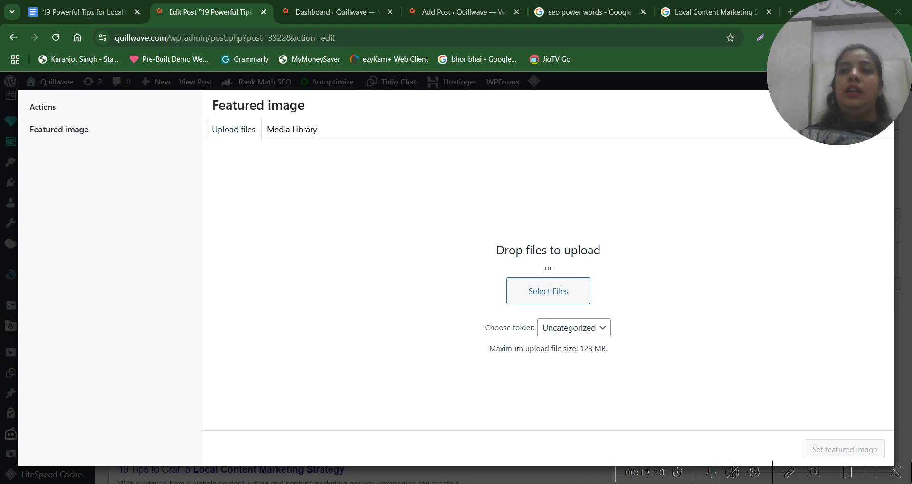
left_click(286, 128)
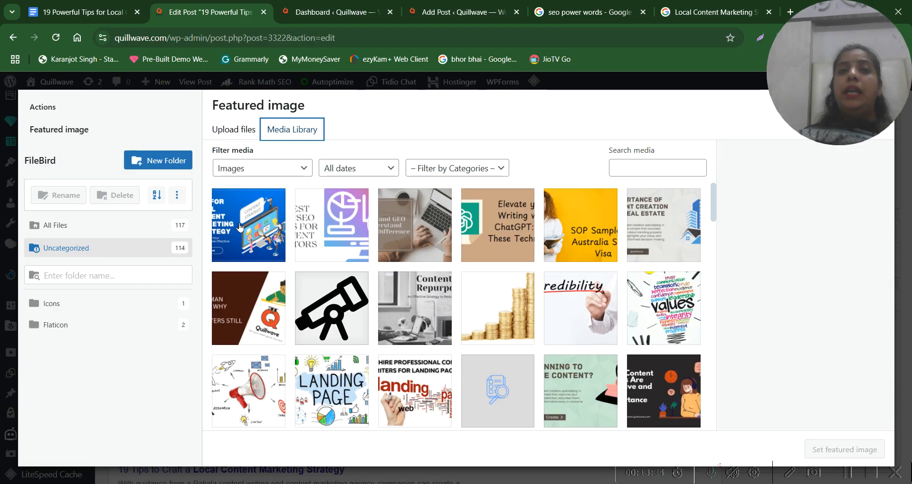
left_click(240, 228)
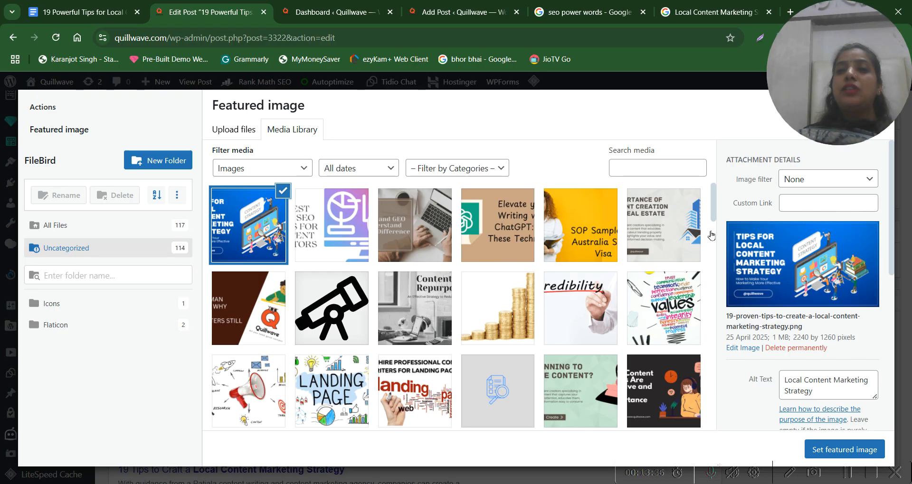
Highlight the selected image's alt text and file name in the attachment details, and set it as the post's featured image
triple_click(825, 387)
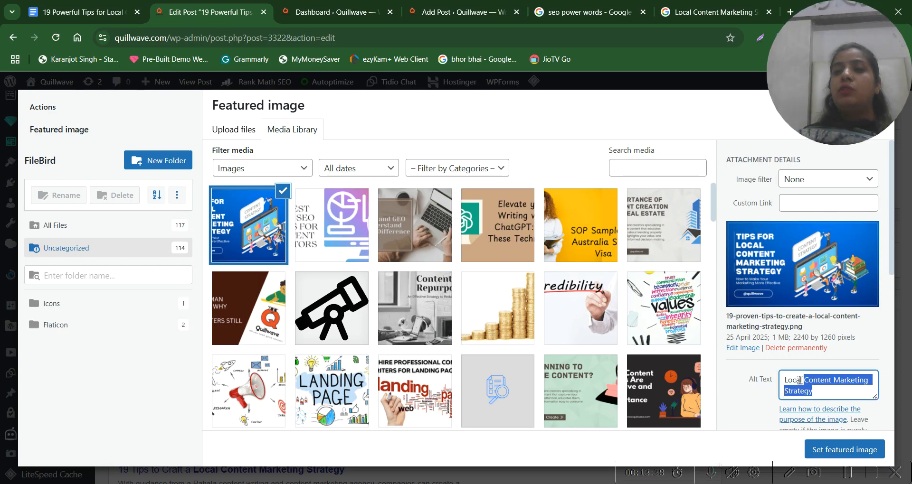
triple_click(744, 322)
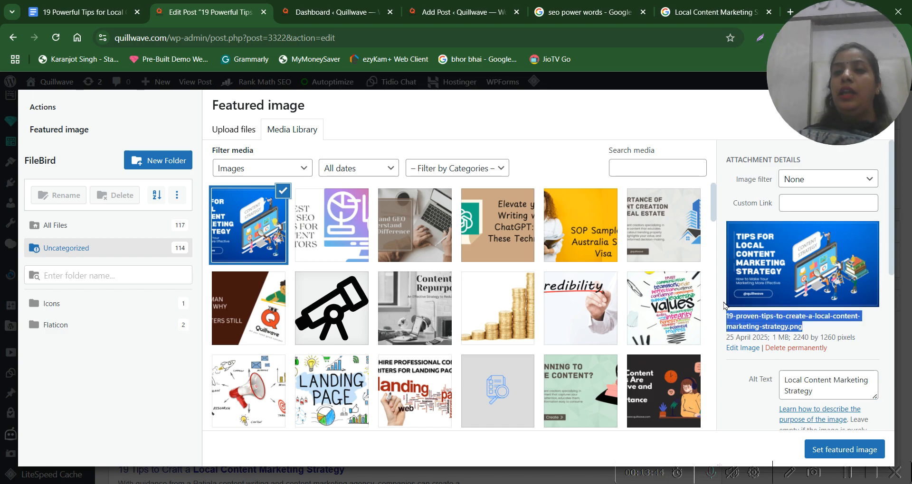
triple_click(767, 323)
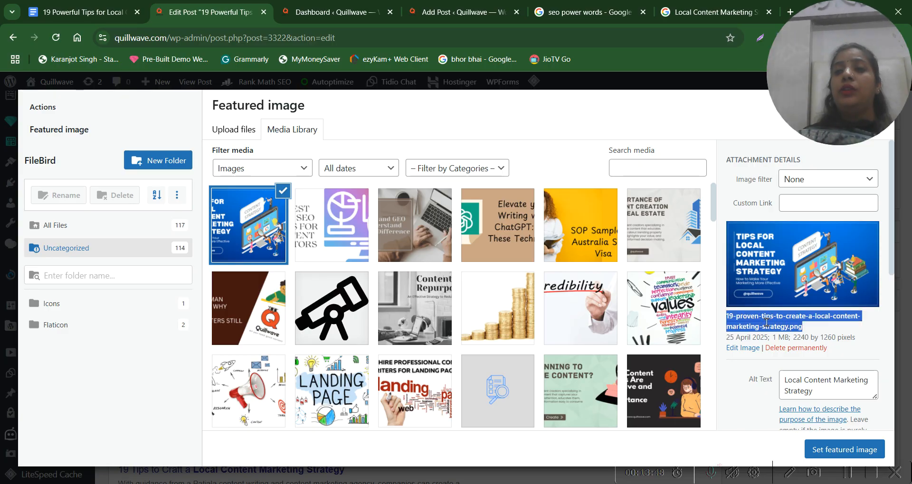
triple_click(828, 318)
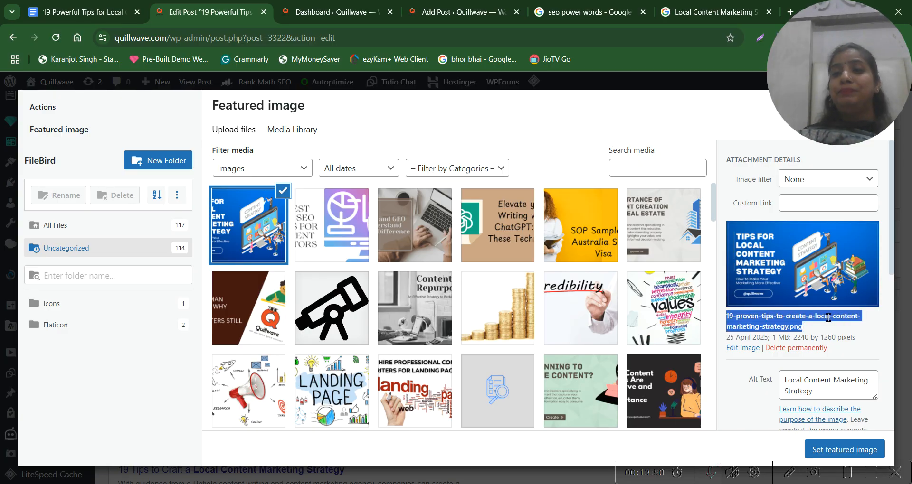
triple_click(784, 319)
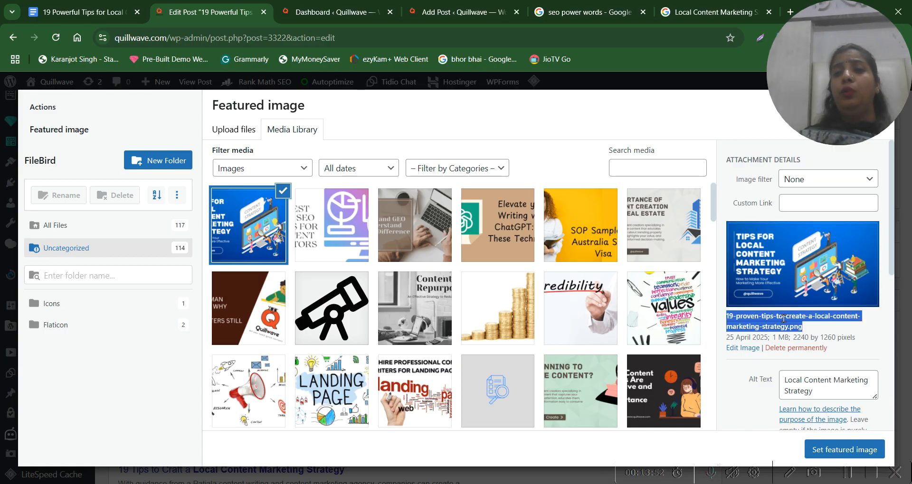
triple_click(752, 316)
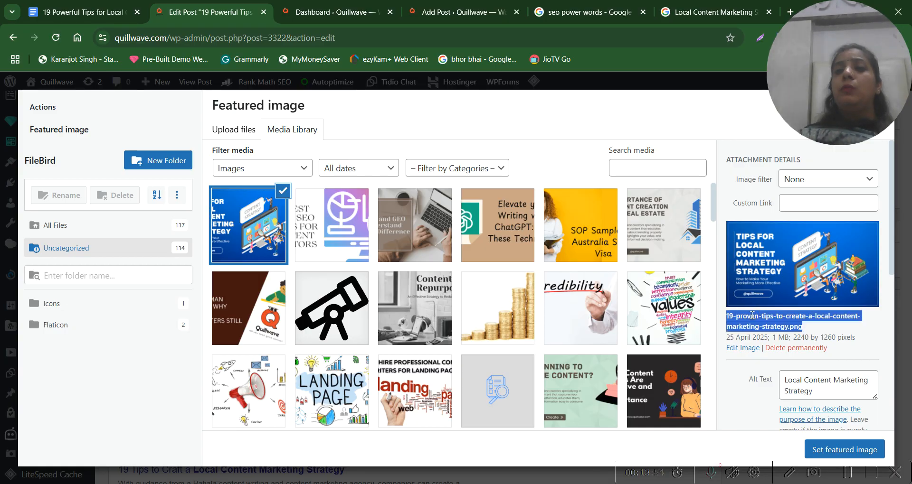
left_click(824, 321)
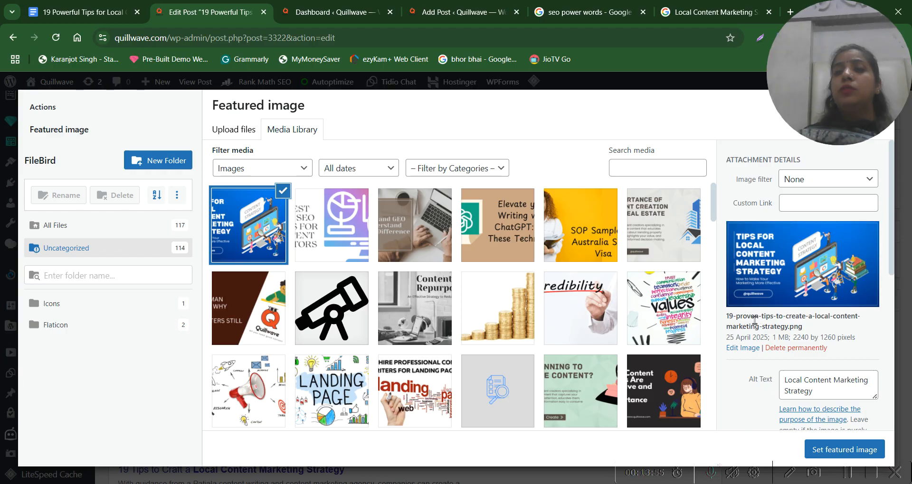
triple_click(804, 327)
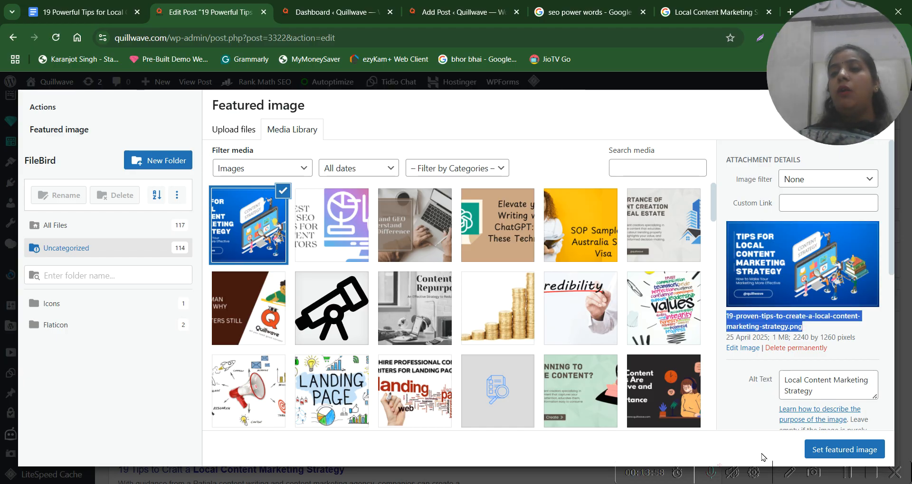
left_click(848, 455)
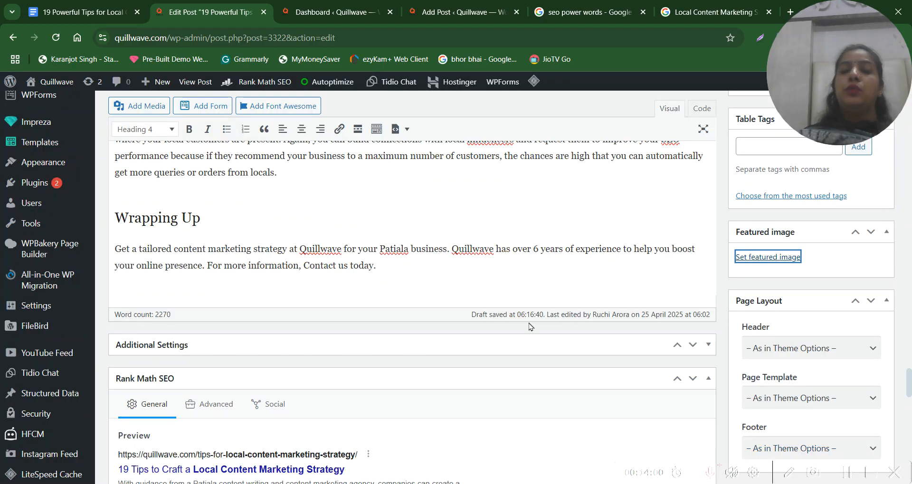
Return to the beginning of the post and highlight its title
scroll(525, 222, "up", 10)
scroll(525, 222, "up", 20)
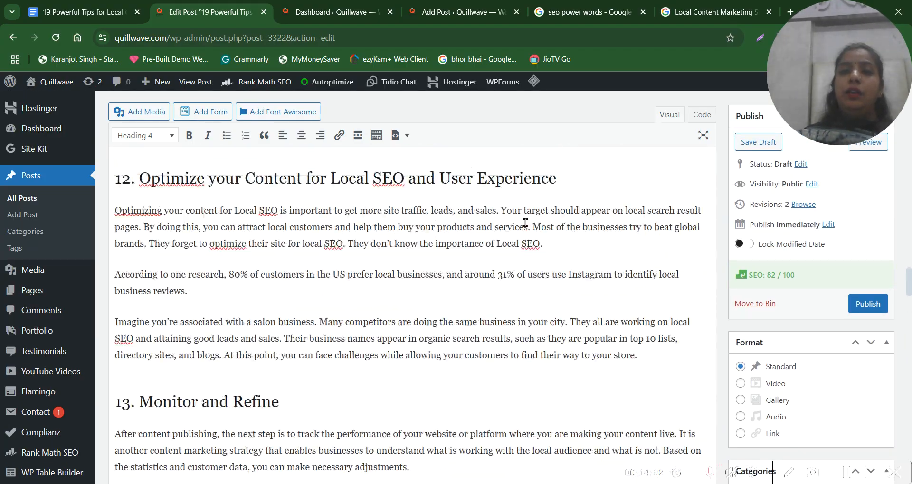
scroll(526, 227, "up", 3)
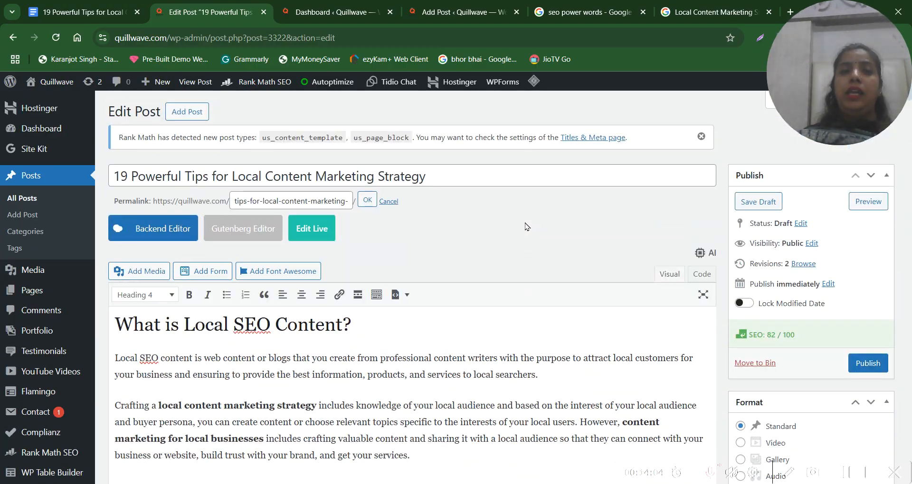
scroll(328, 364, "down", 5)
scroll(327, 364, "up", 5)
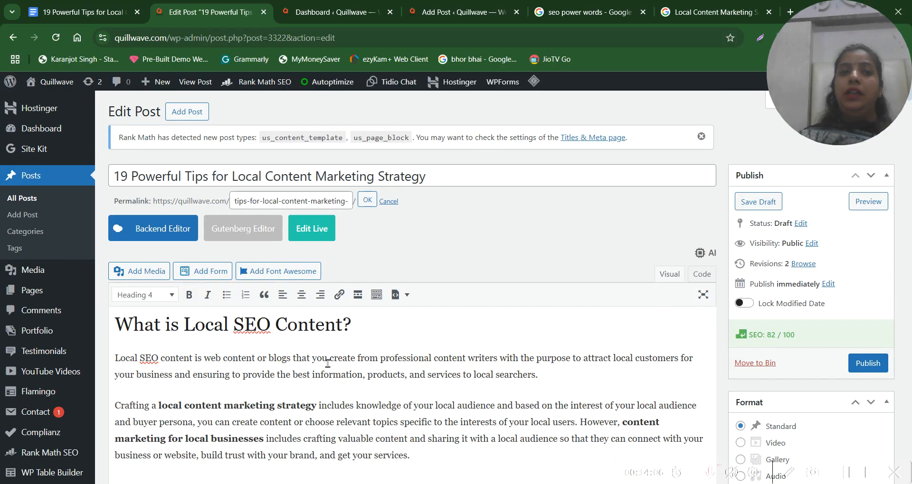
scroll(401, 298, "down", 5)
scroll(401, 298, "up", 5)
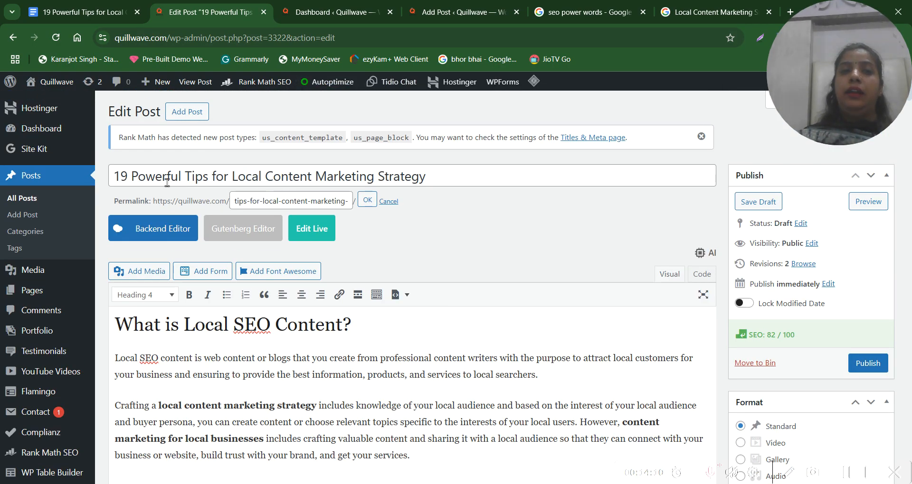
triple_click(217, 176)
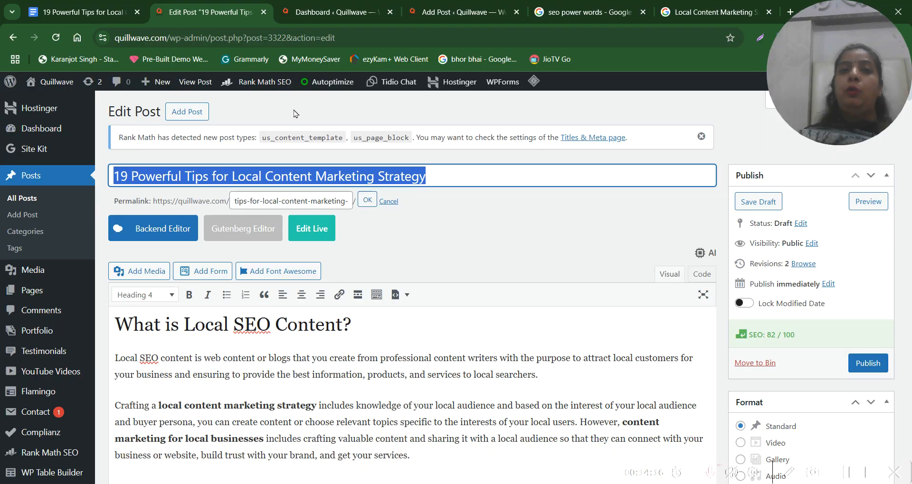
Look through the article's body from the opening paragraphs to section 9 and go back to section 3
scroll(311, 423, "down", 20)
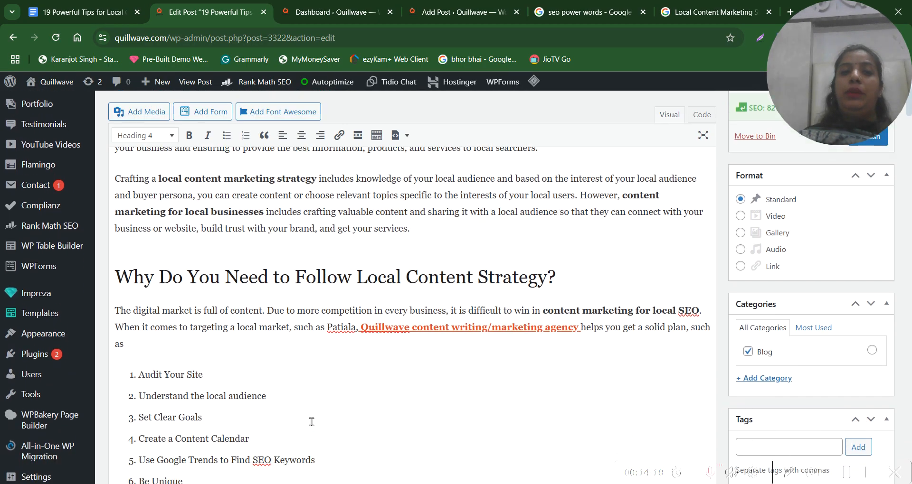
scroll(312, 422, "down", 20)
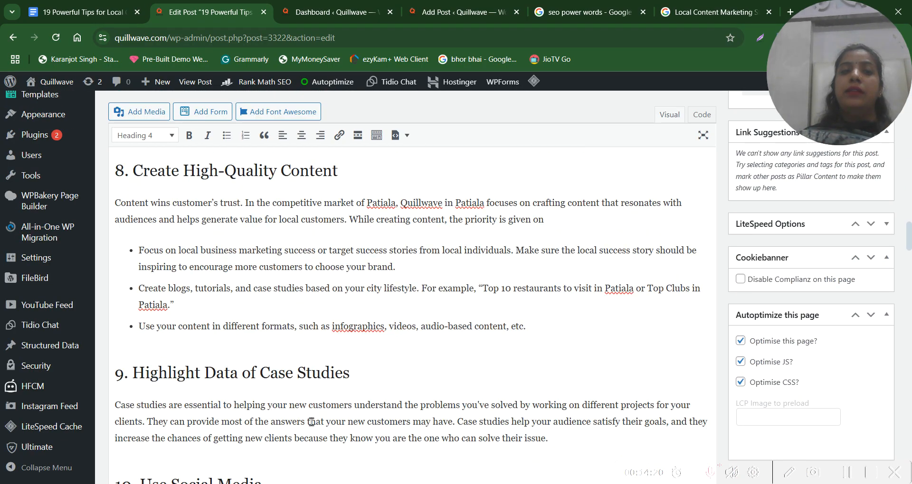
scroll(312, 422, "up", 5)
scroll(311, 422, "down", 5)
scroll(311, 423, "up", 10)
scroll(311, 423, "up", 20)
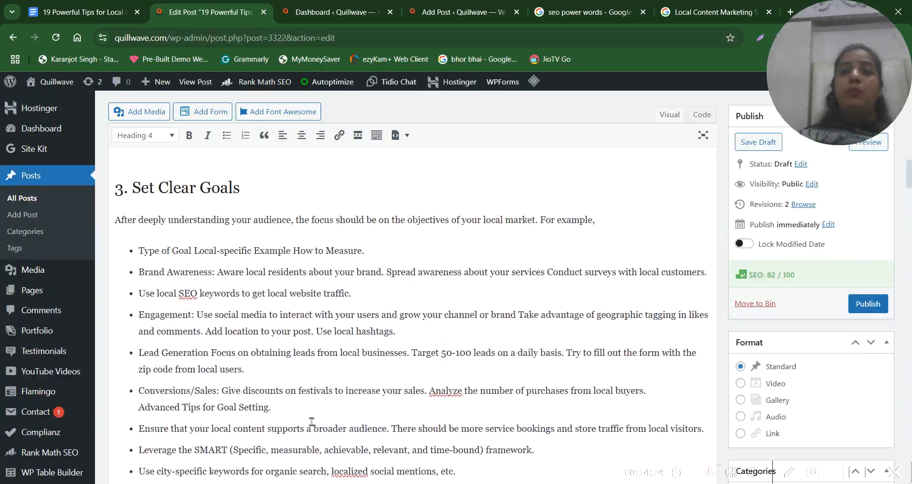
Highlight the linked text "Quillwave content writing/marketing agency" in the paragraph under "Why Do You Need to Follow Local Content Strategy?"
scroll(311, 422, "down", 3)
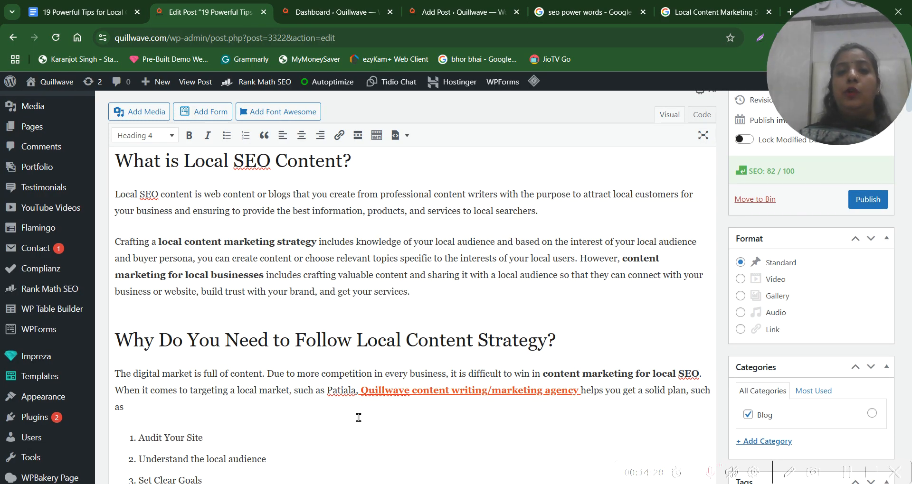
left_click_drag(358, 394, 577, 392)
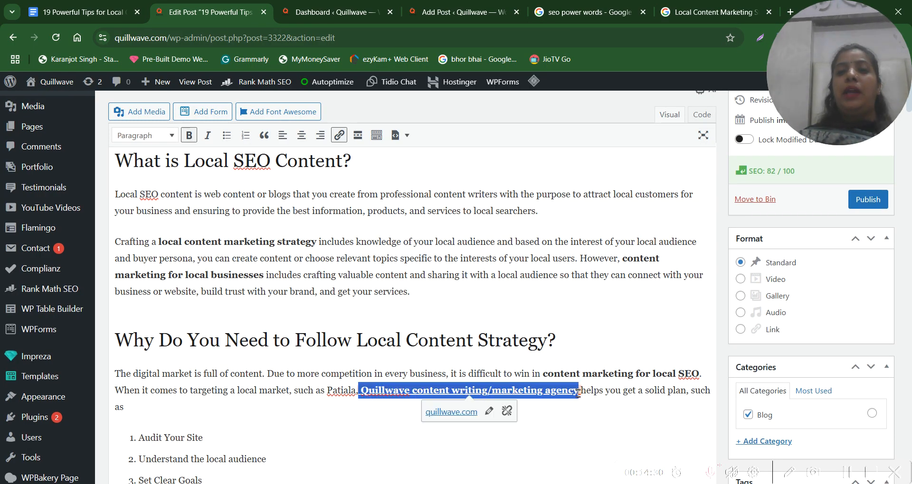
left_click(529, 339)
left_click_drag(361, 391, 576, 396)
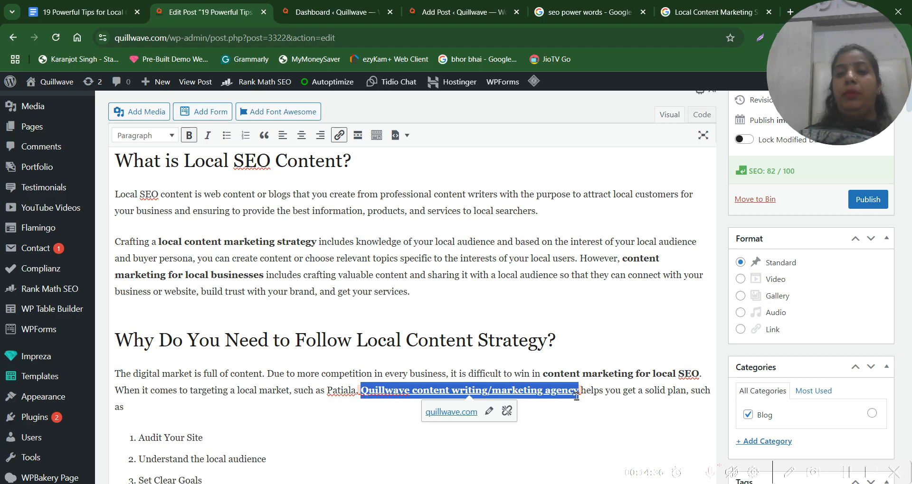
left_click(325, 340)
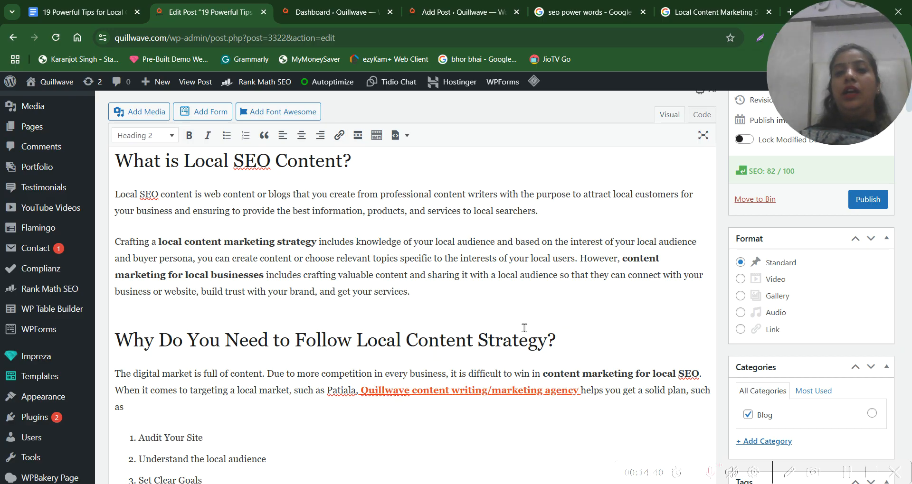
scroll(524, 328, "down", 2)
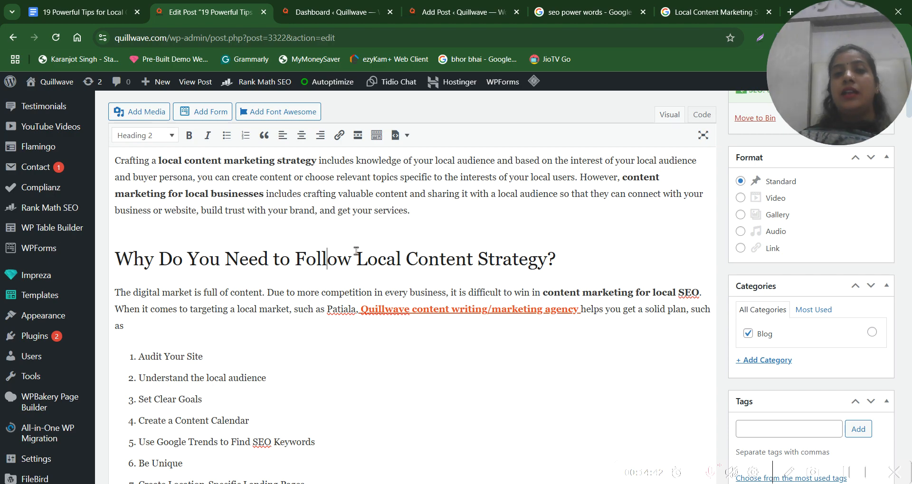
left_click(376, 292)
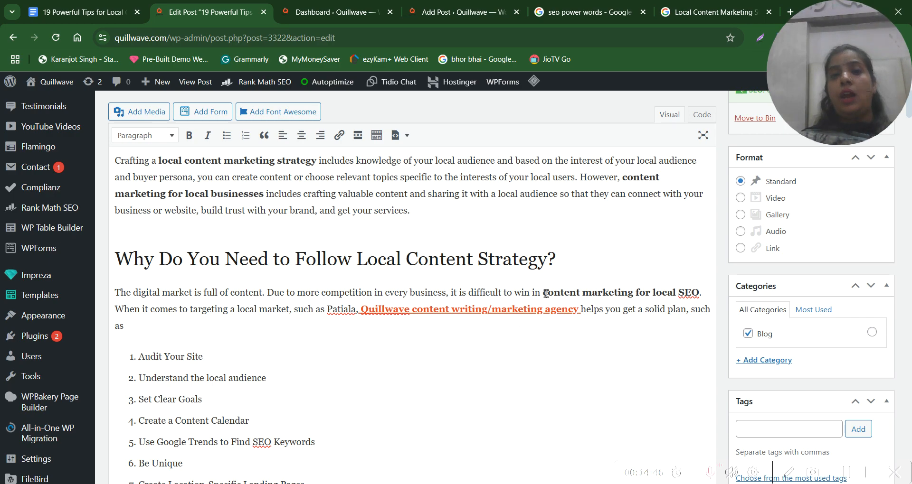
left_click_drag(356, 310, 579, 310)
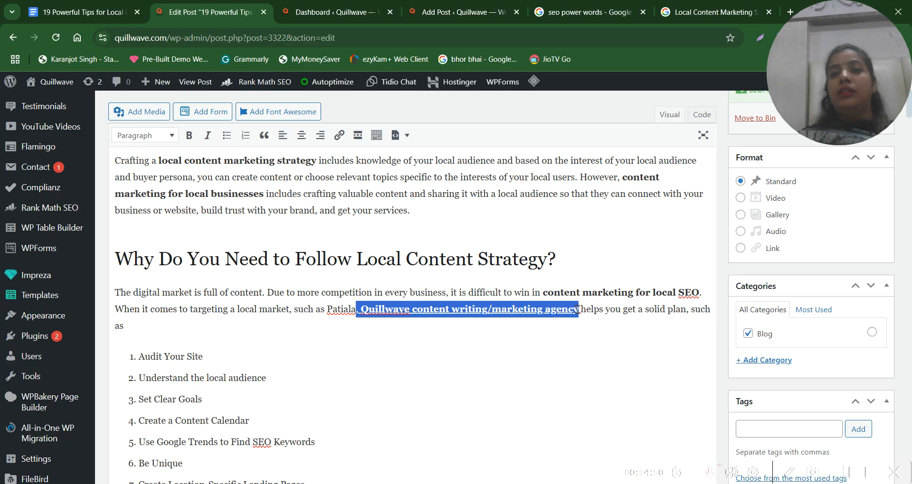
left_click(344, 382)
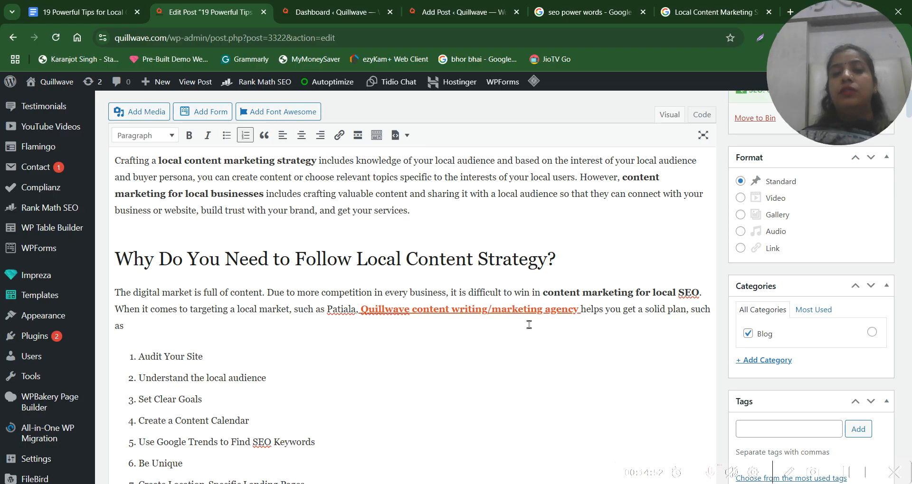
Look through the article's list of 19 tips and its sections down to section 7, checking where links are placed
scroll(530, 325, "down", 2)
scroll(529, 325, "up", 3)
scroll(529, 325, "down", 2)
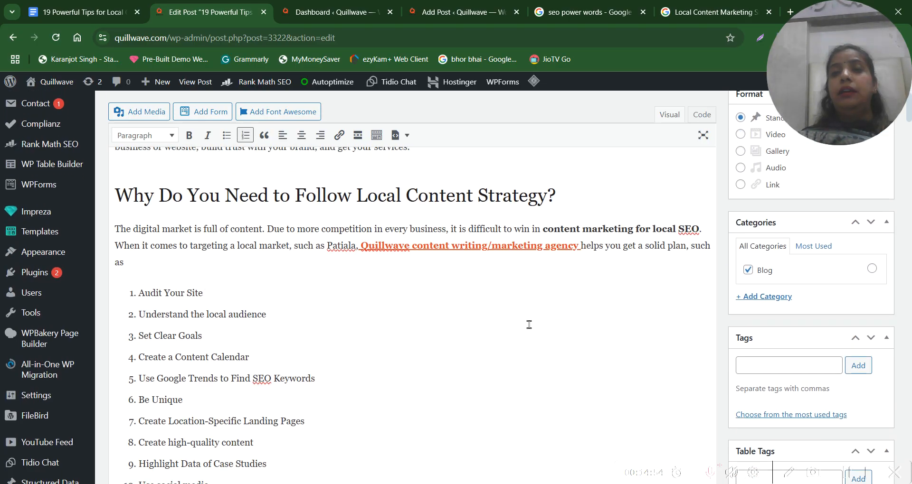
scroll(529, 325, "up", 2)
scroll(585, 348, "down", 2)
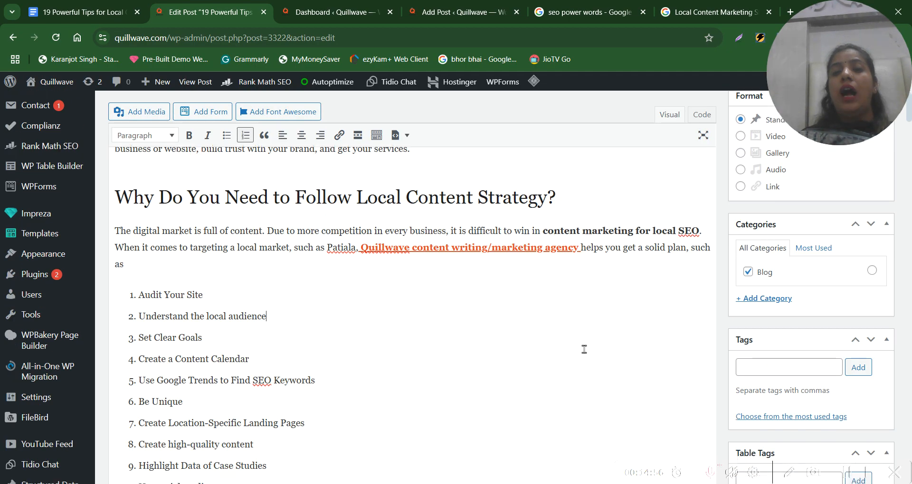
scroll(584, 350, "up", 3)
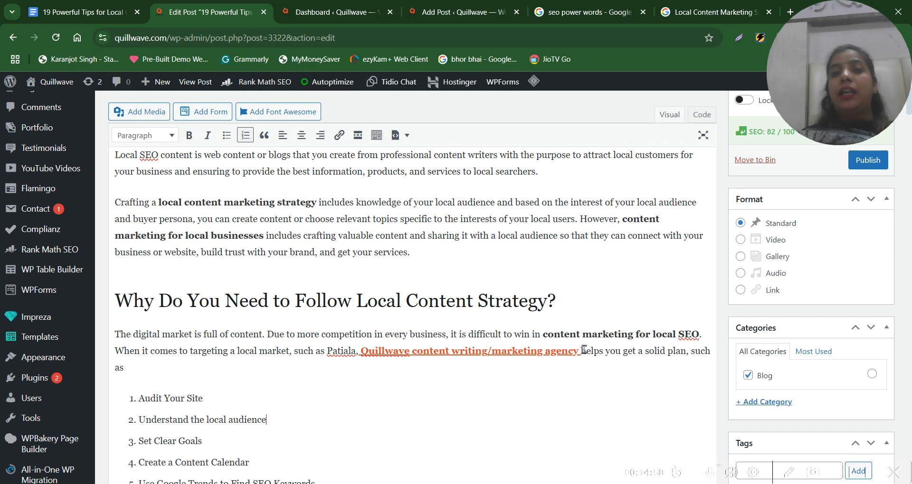
scroll(584, 350, "down", 2)
scroll(372, 373, "down", 20)
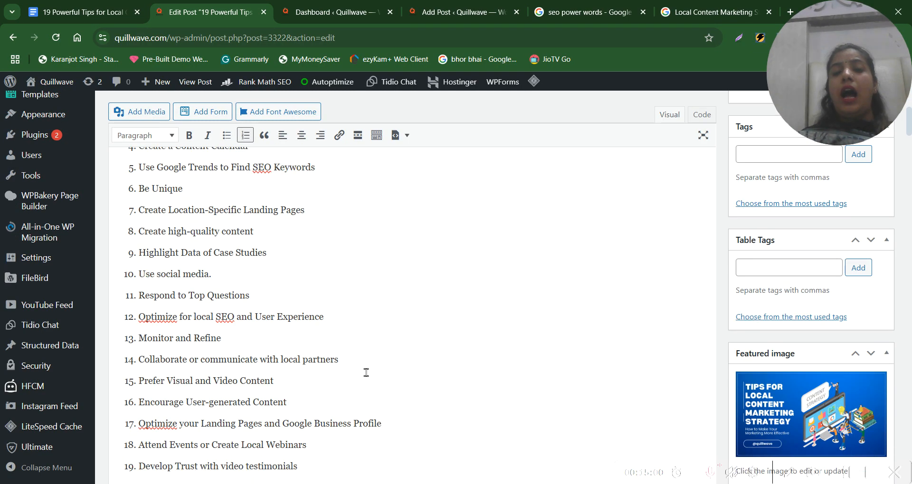
scroll(366, 372, "down", 7)
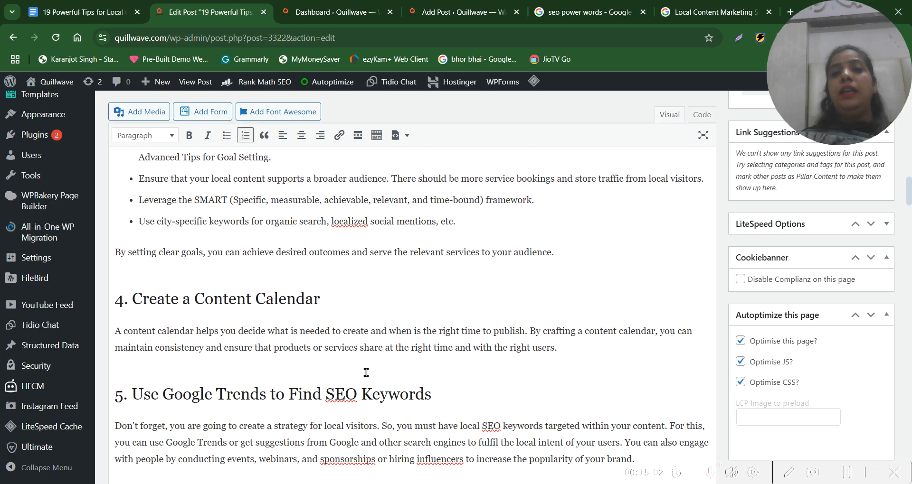
scroll(366, 372, "up", 9)
scroll(366, 372, "up", 20)
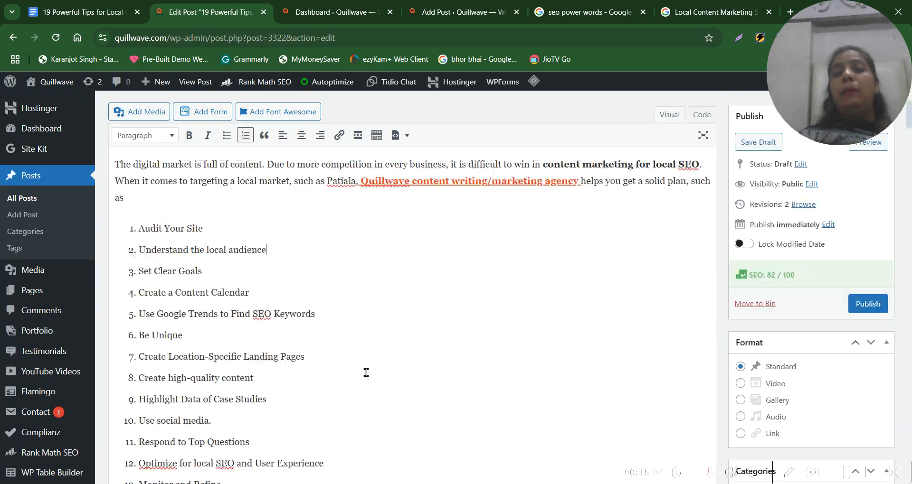
scroll(367, 372, "down", 4)
scroll(366, 372, "up", 4)
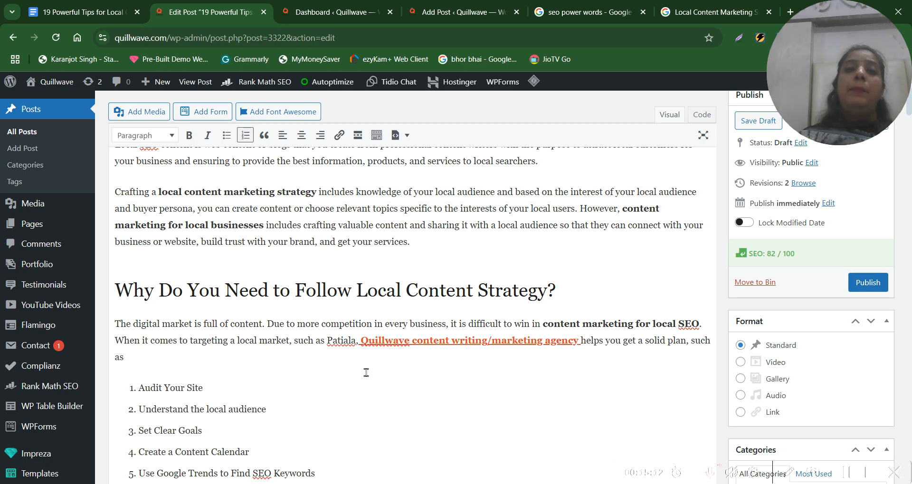
scroll(366, 372, "down", 16)
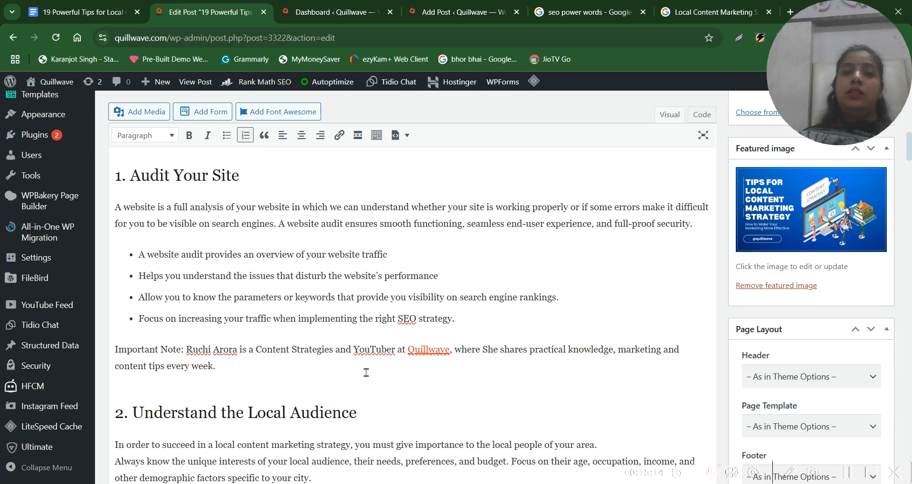
scroll(366, 372, "down", 15)
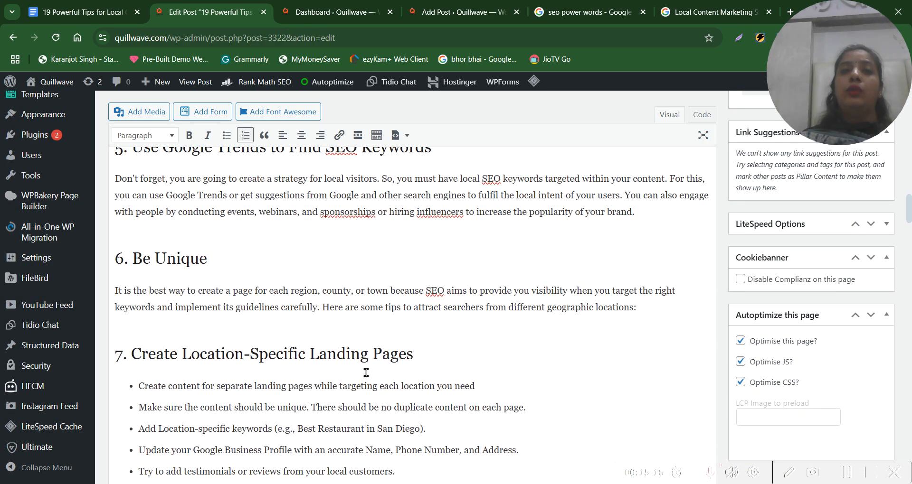
scroll(539, 237, "up", 15)
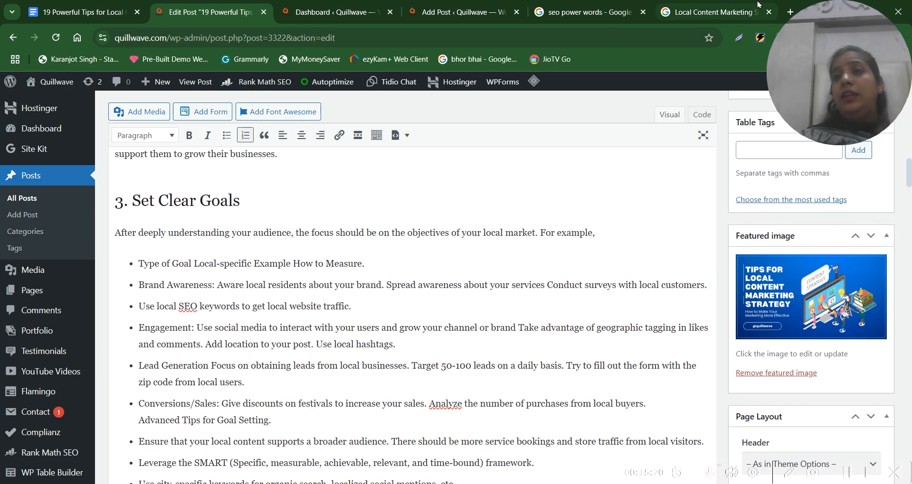
Search Google for "external linking benefit" in a new browser tab
left_click(789, 10)
type("ext")
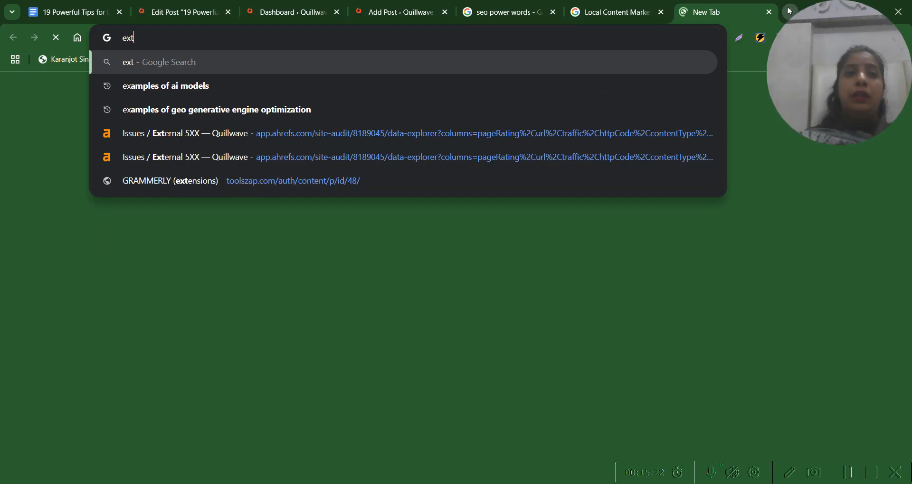
type("ernalk")
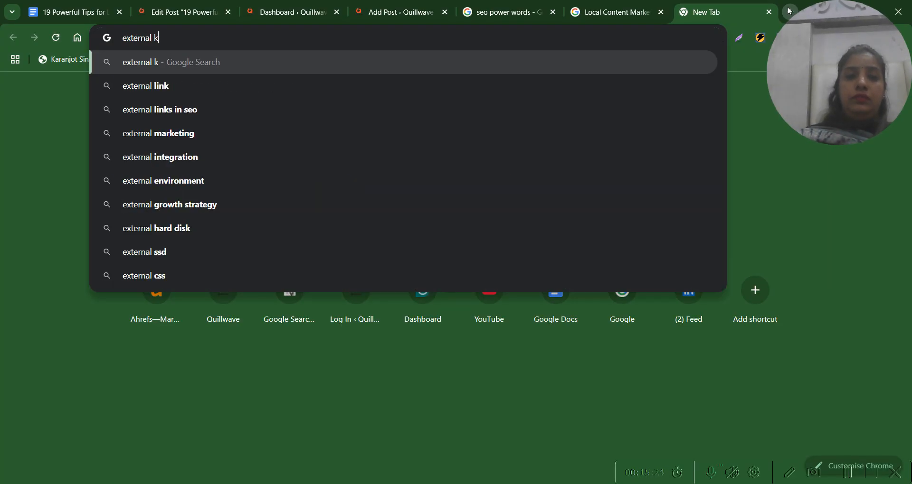
key("BackSpace")
type("linking benefit")
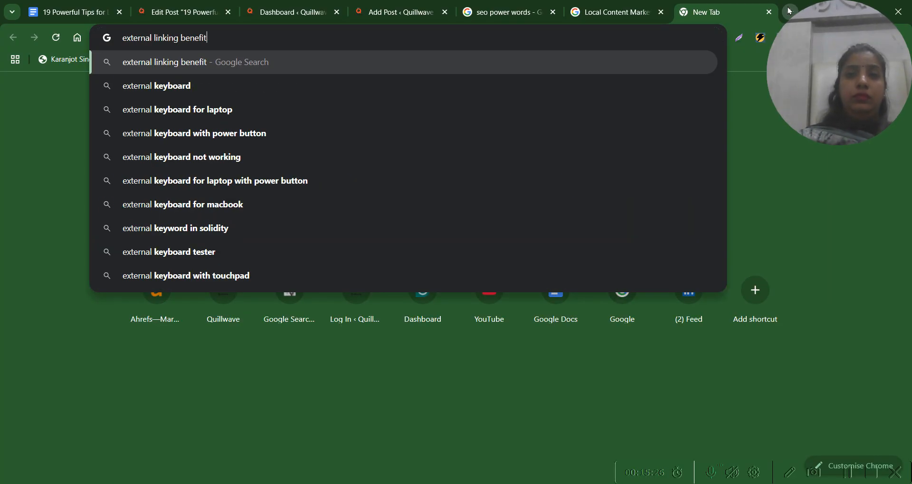
key("Return")
Open the Semrush result "What Is an External Link? + SEO Best Practices" in a separate tab and switch to it
scroll(250, 359, "down", 5)
right_click(304, 327)
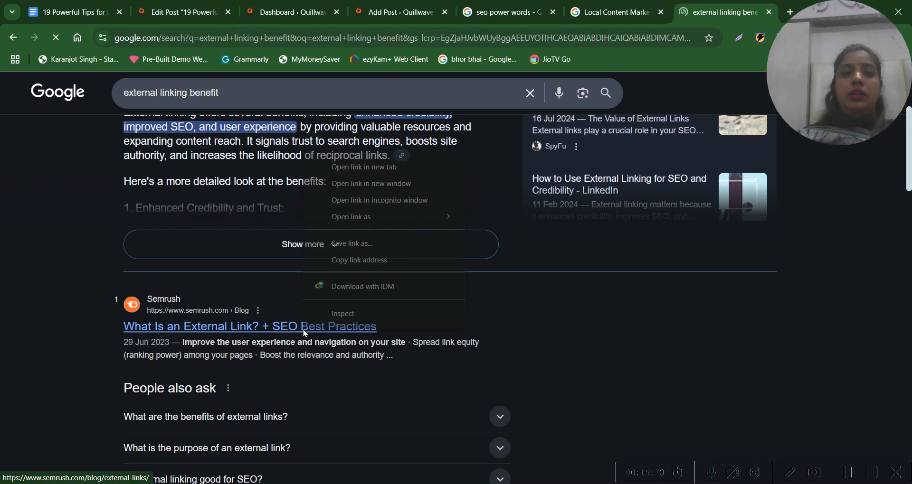
left_click(402, 163)
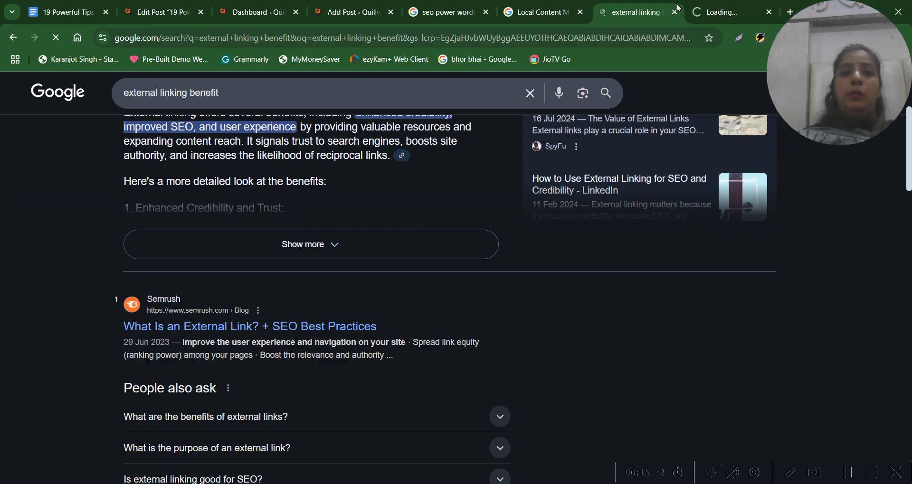
left_click(735, 6)
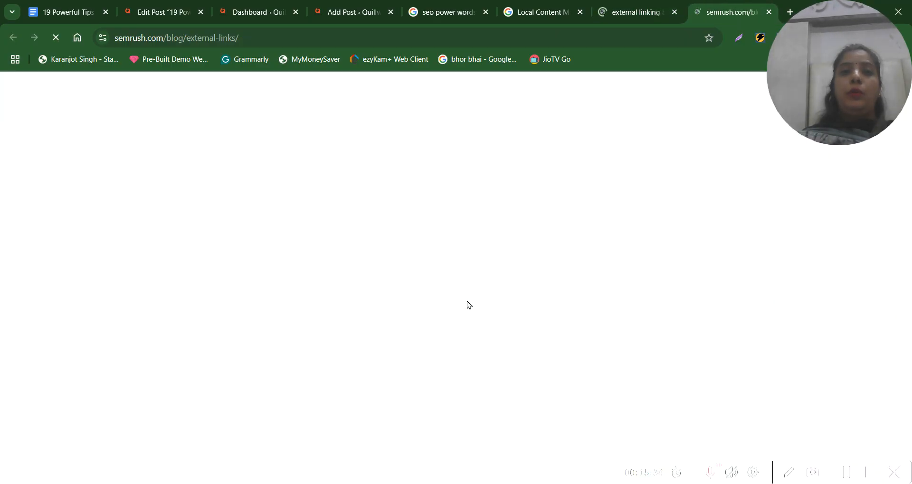
Read the Semrush explanation of external links, highlighting the phrases on understanding a site's topic and boosting its ranking and reputation
scroll(466, 304, "down", 4)
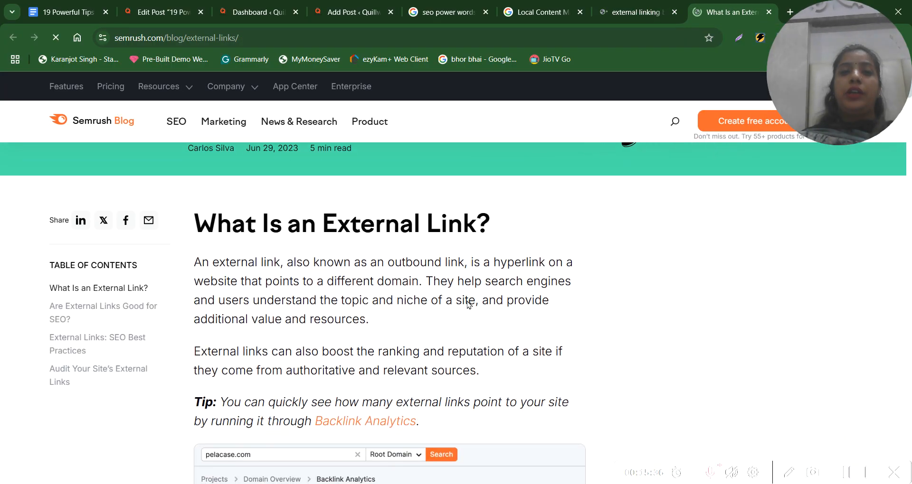
left_click_drag(355, 262, 543, 274)
left_click(418, 299)
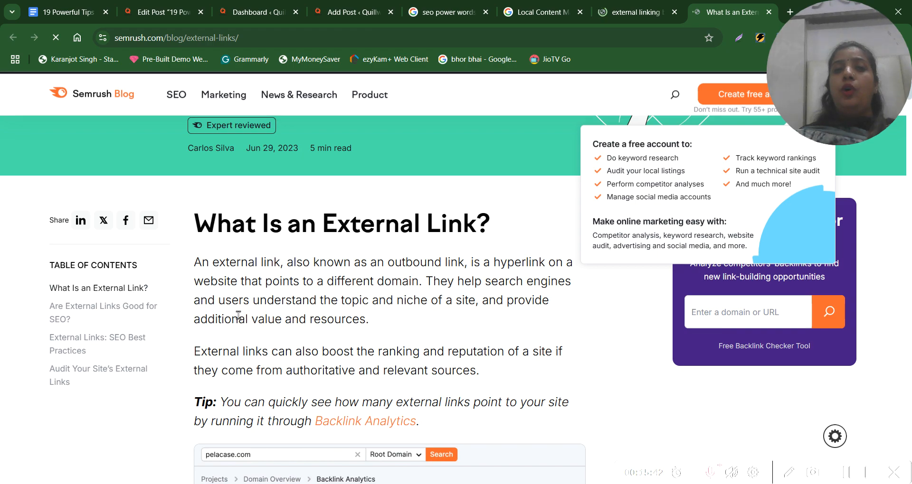
left_click_drag(260, 298, 477, 306)
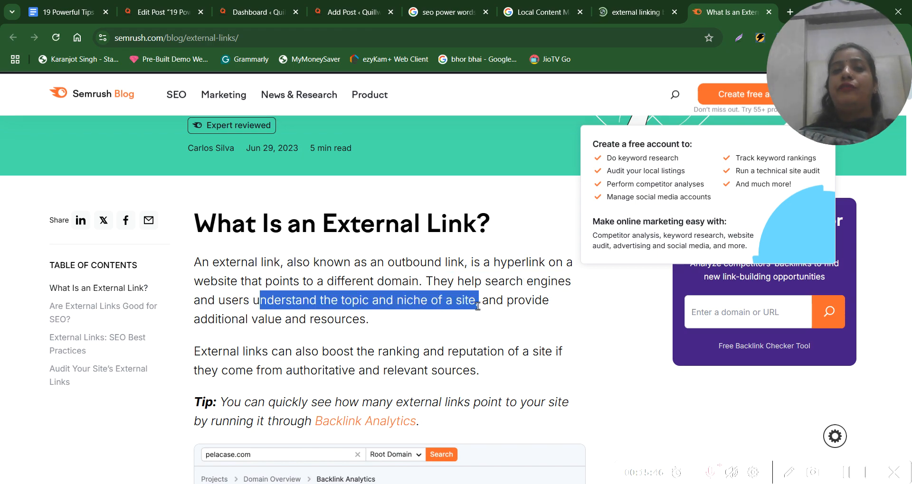
scroll(478, 306, "down", 2)
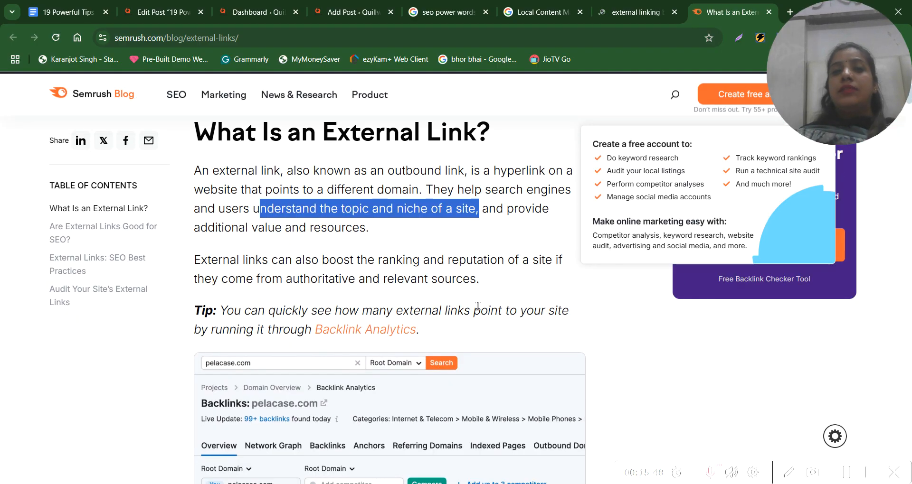
left_click_drag(319, 259, 543, 262)
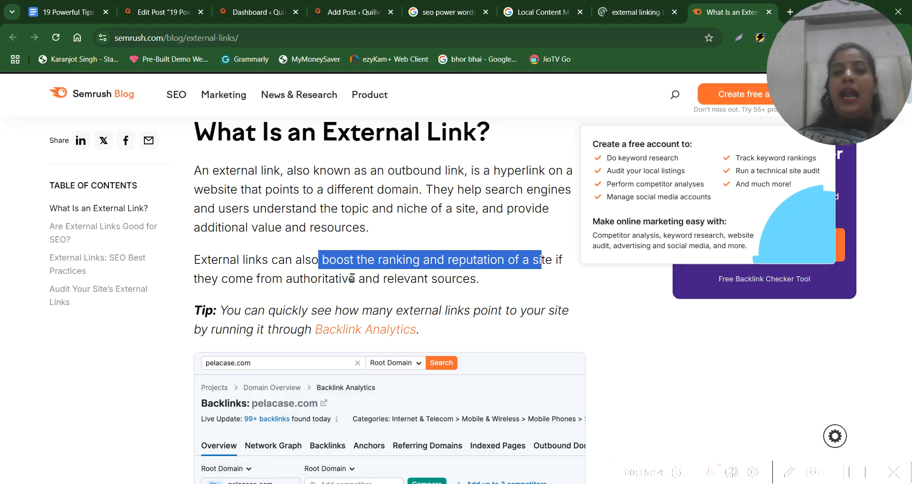
scroll(352, 278, "down", 7)
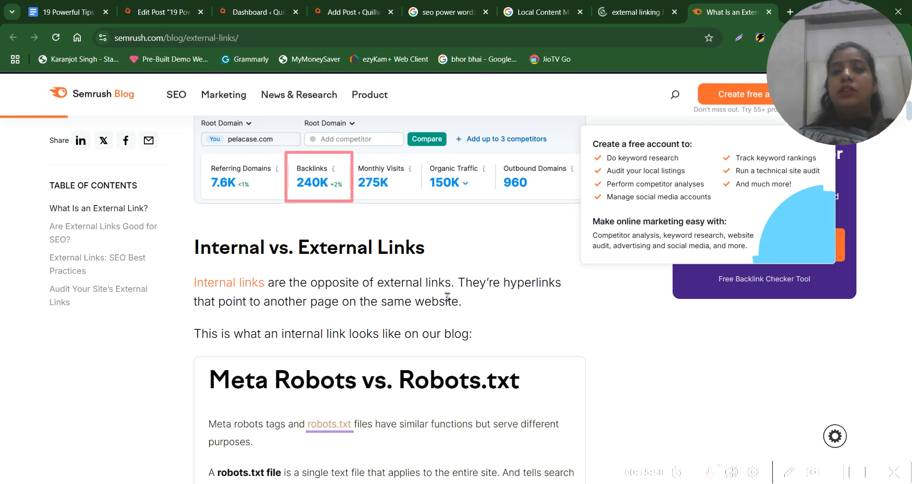
Return to the WordPress post editor and look through the article from section 3 to section 7 and back to the introductory sections
left_click(150, 13)
left_click(398, 344)
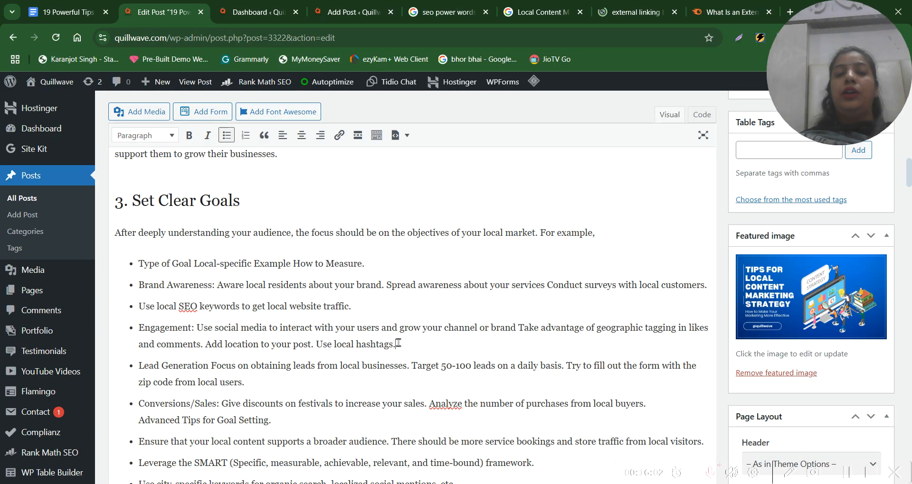
scroll(398, 343, "down", 9)
scroll(398, 343, "down", 3)
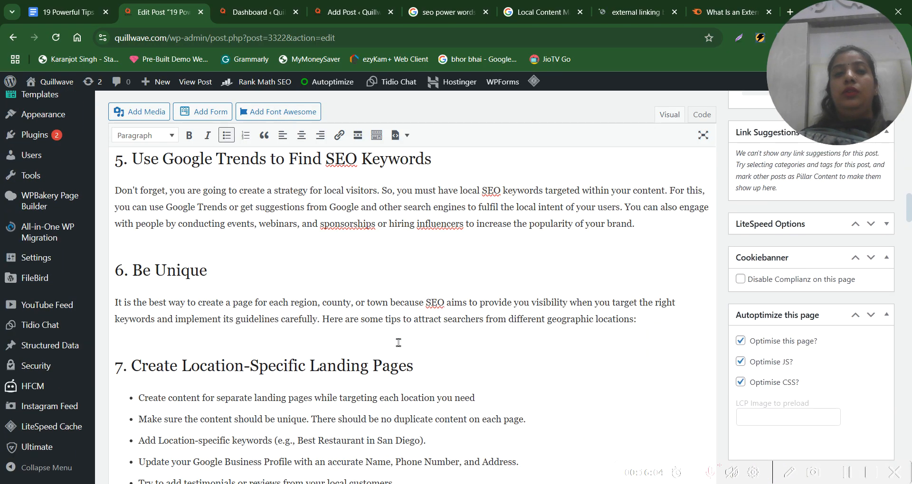
scroll(398, 343, "up", 15)
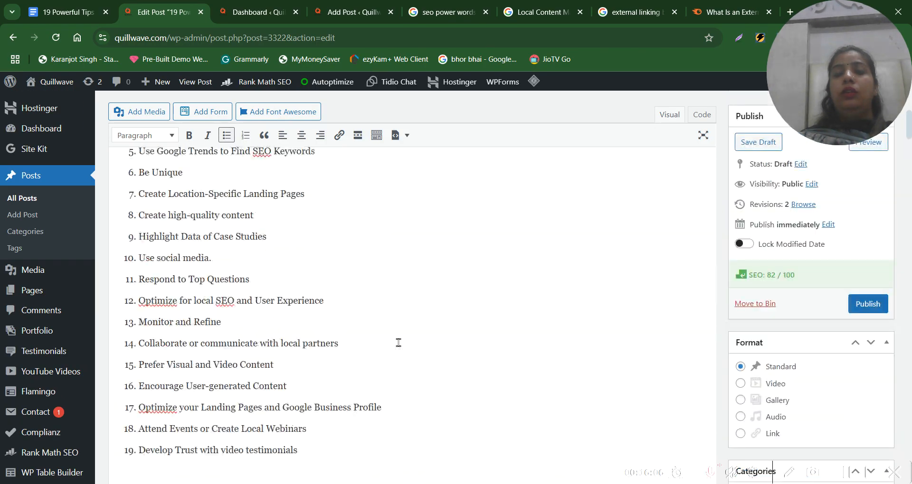
scroll(398, 343, "up", 9)
scroll(398, 343, "down", 3)
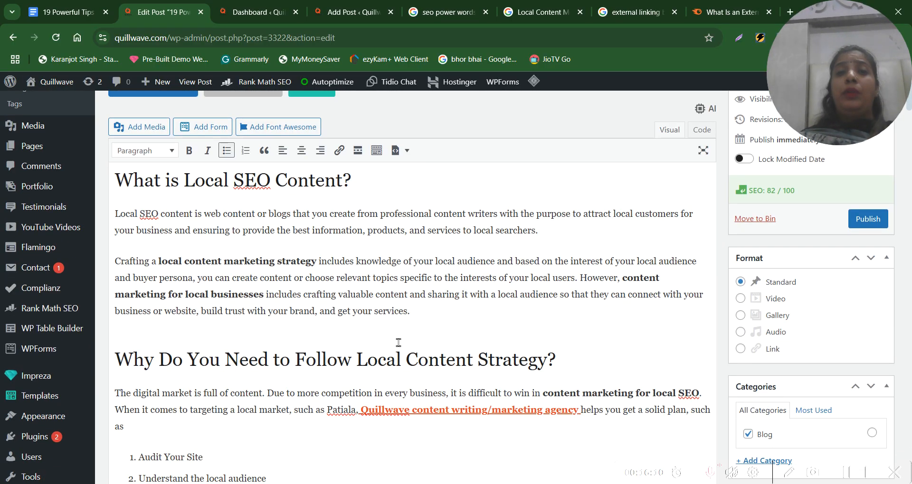
scroll(398, 343, "down", 1)
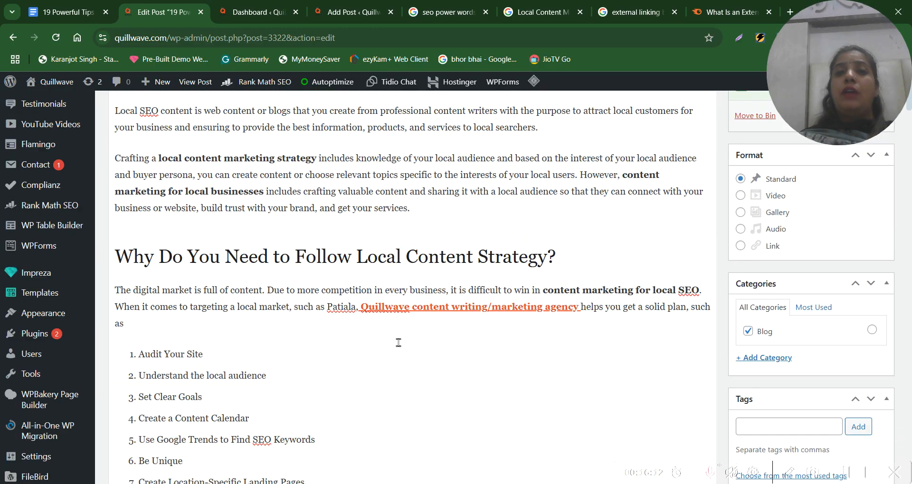
Review the draft from its title and introduction through the numbered tips list to section 3, including the featured image
scroll(398, 343, "up", 1)
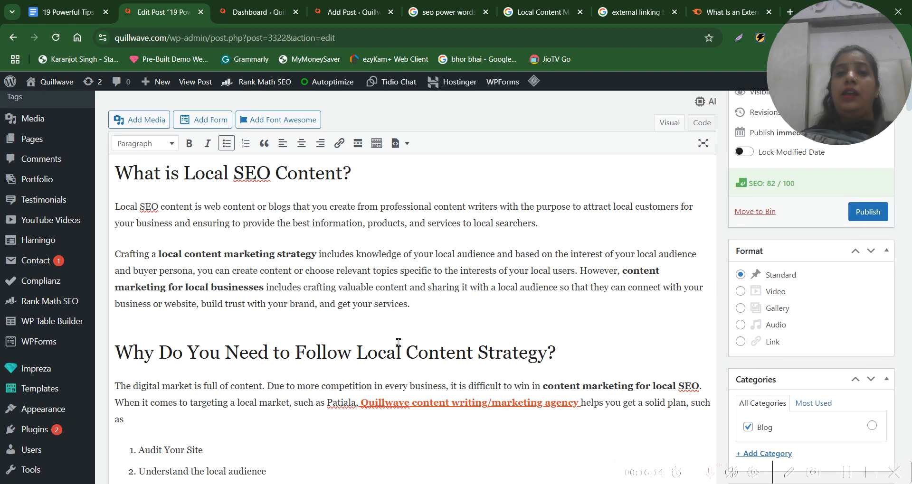
scroll(657, 291, "down", 9)
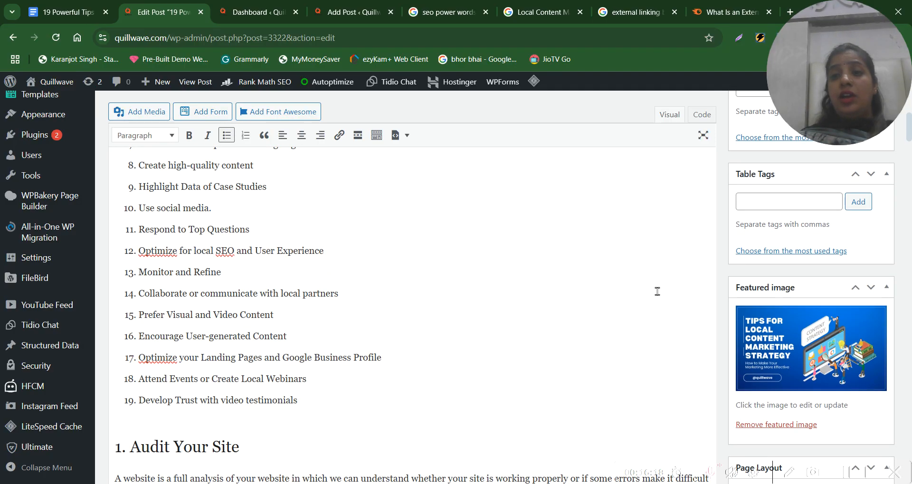
scroll(657, 291, "up", 10)
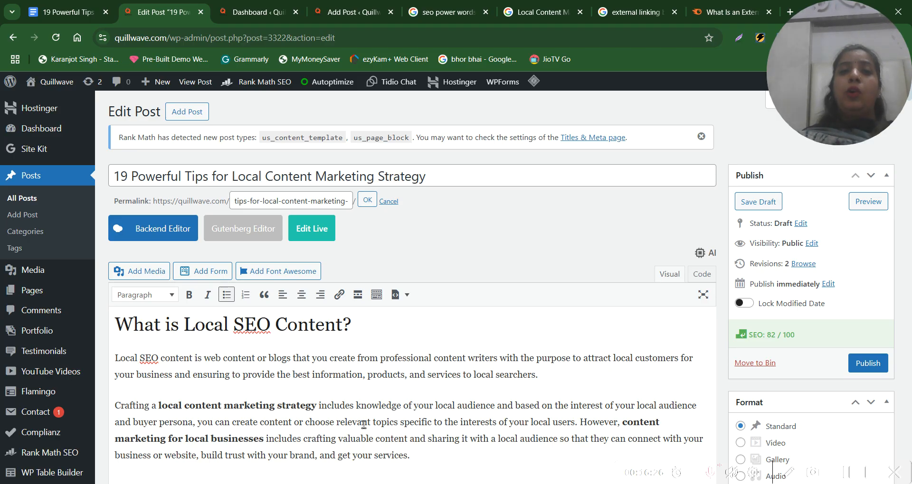
scroll(438, 388, "down", 2)
scroll(438, 388, "up", 1)
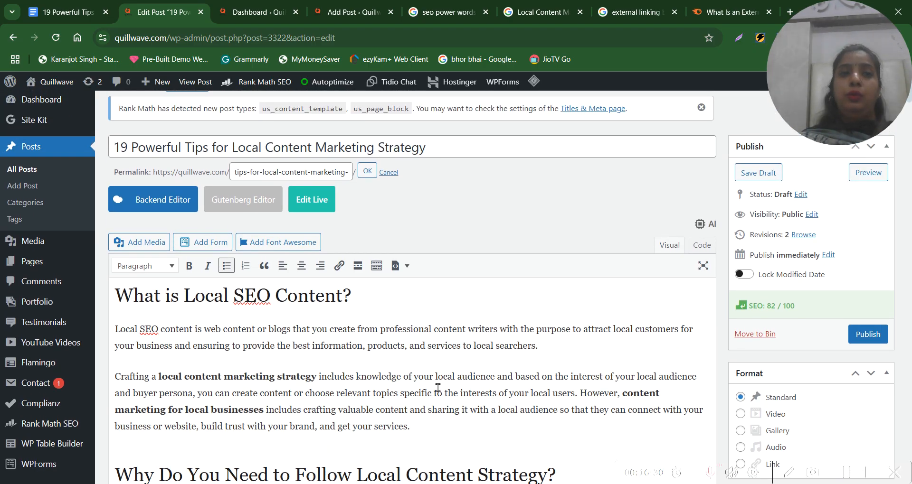
scroll(437, 388, "down", 20)
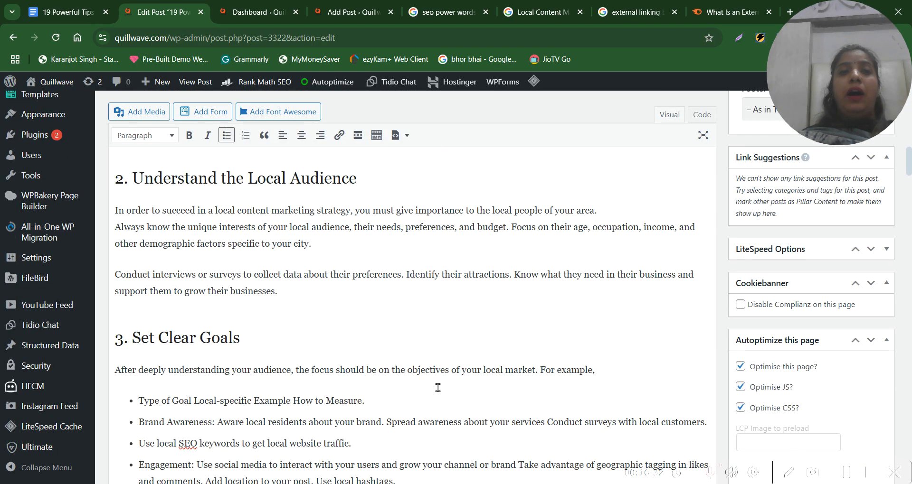
scroll(437, 388, "up", 12)
scroll(437, 388, "up", 10)
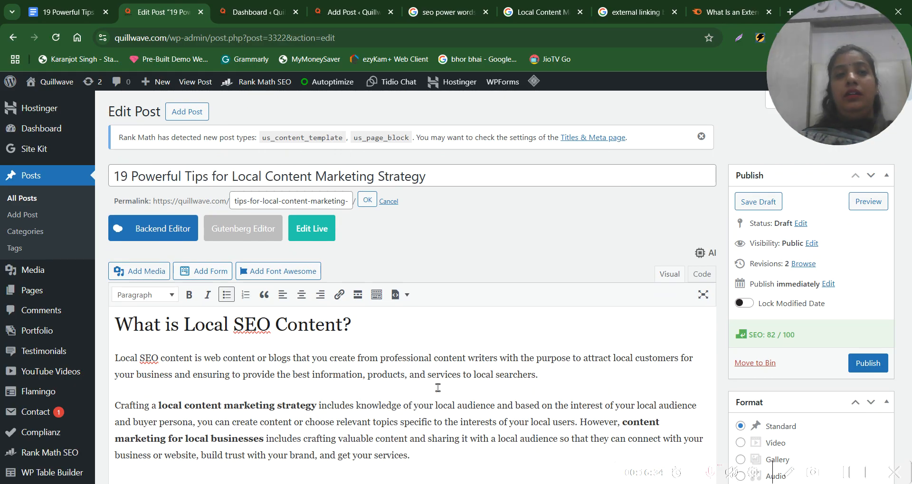
scroll(437, 388, "down", 4)
scroll(438, 388, "up", 4)
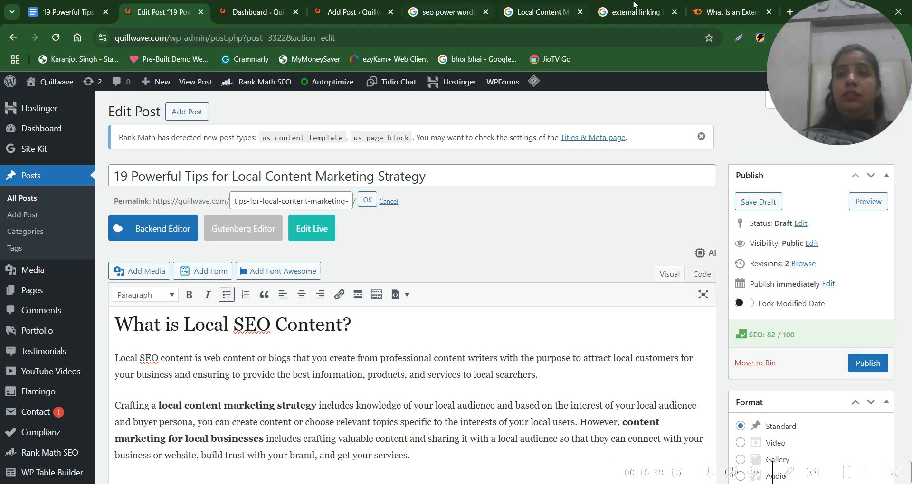
Search Google for "youtube quillwave" in a new browser tab and open the quillwave YouTube channel from the results
left_click(790, 11)
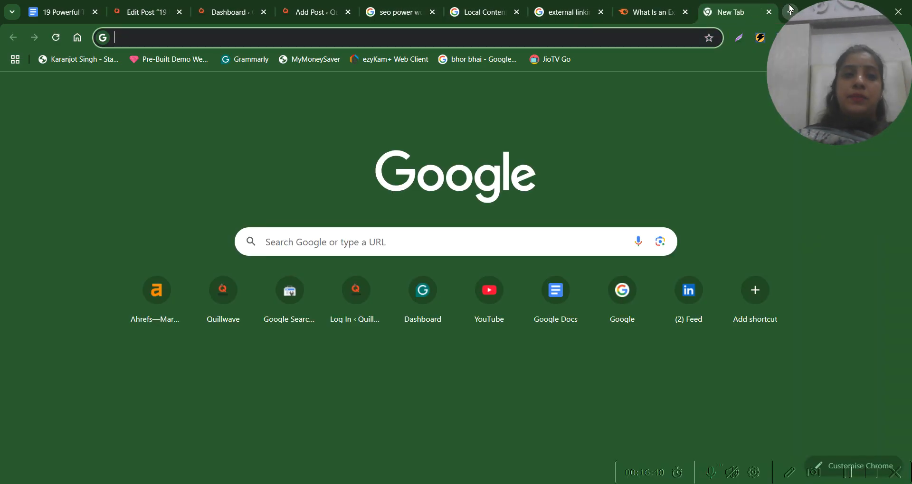
type("you")
key("BackSpace")
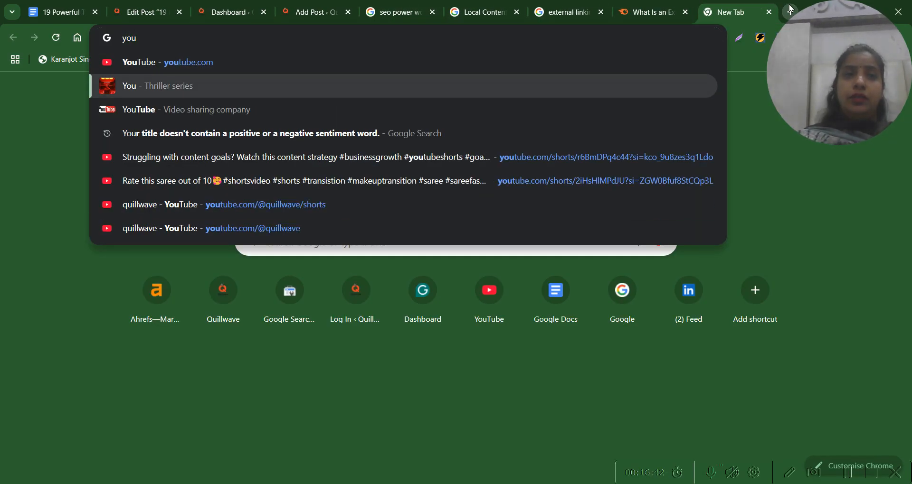
type("tube qu")
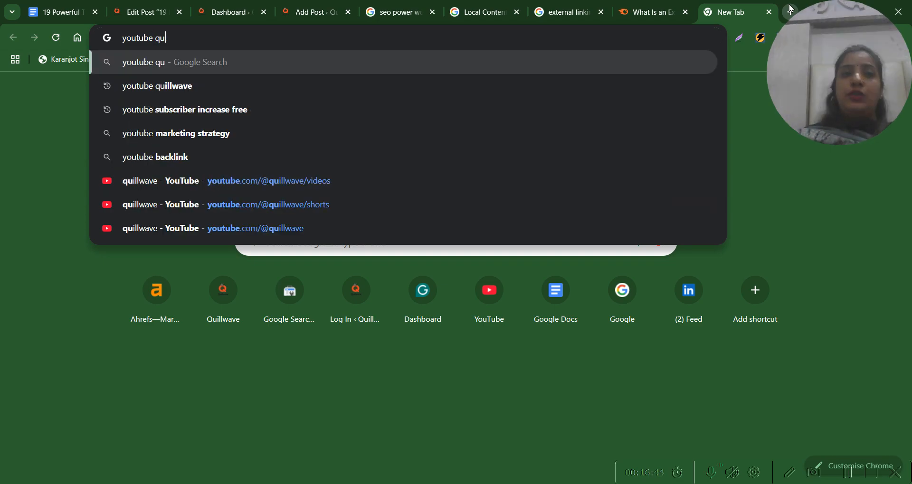
type("illwave")
key("Return")
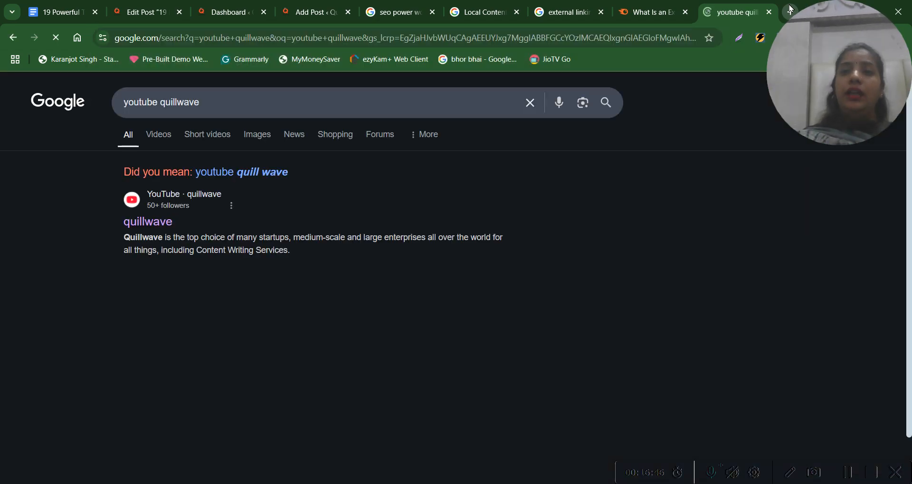
left_click(161, 222)
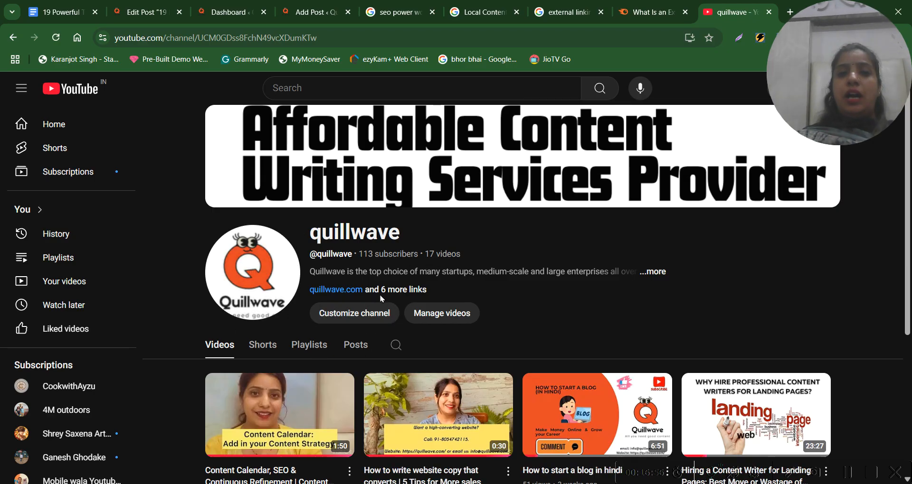
Open the channel's video "Content Calendar, SEO & Continuous Refinement | Content Strategy Explained", pause it and view its description
left_click(290, 430)
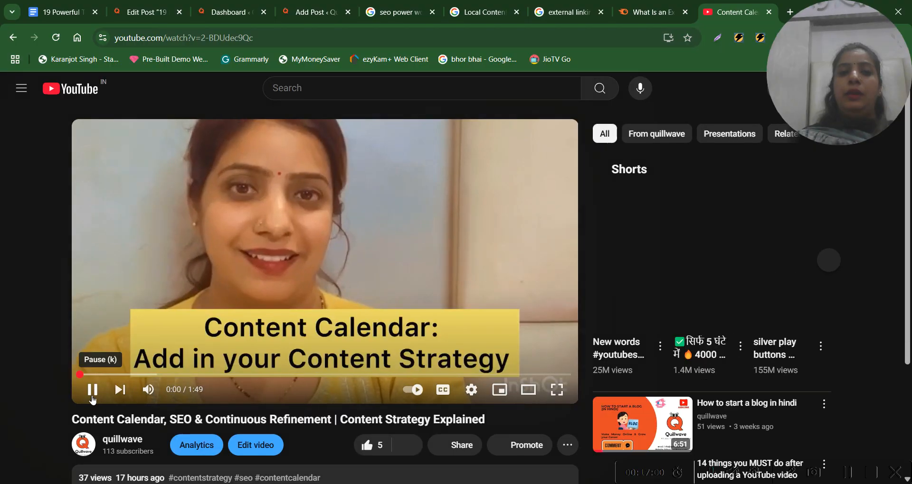
left_click(93, 390)
scroll(105, 266, "down", 3)
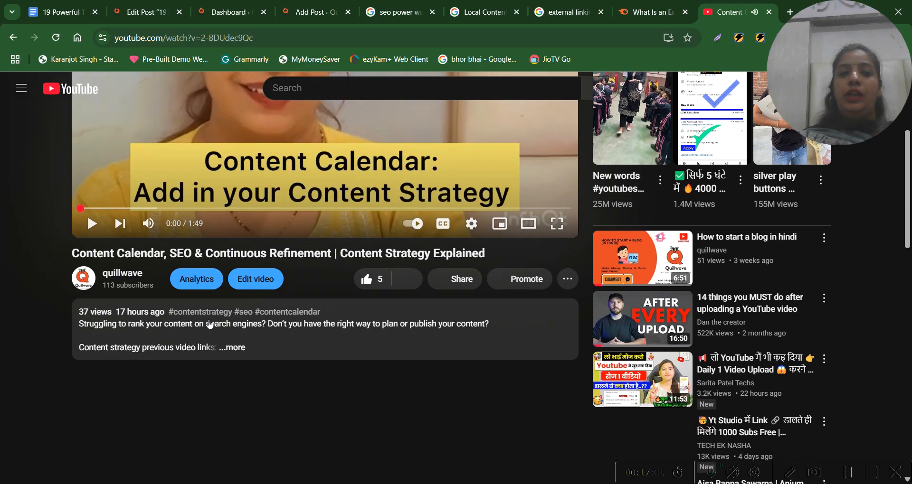
Return to the quillwave channel page and look through its list of videos
left_click(112, 275)
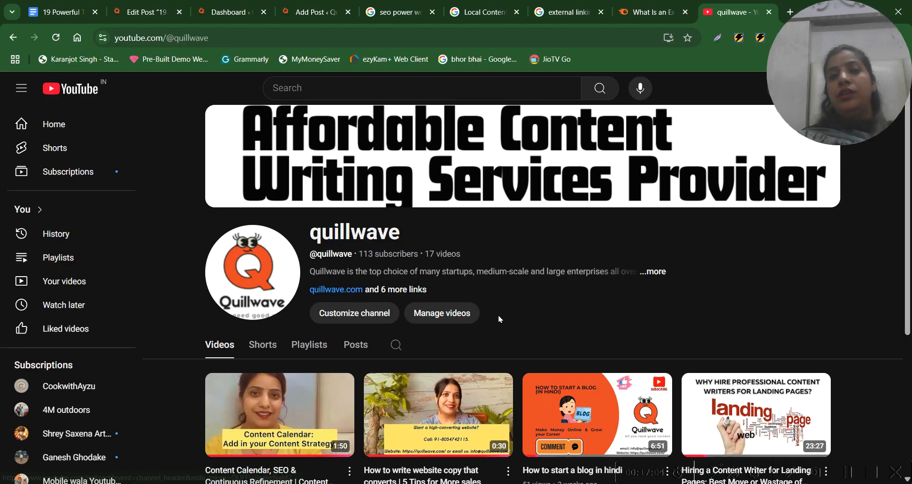
scroll(500, 319, "down", 2)
scroll(500, 319, "up", 1)
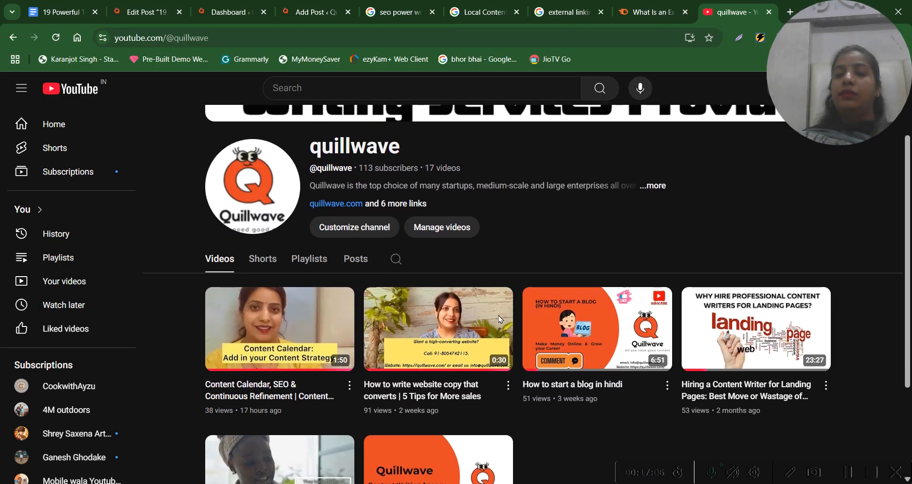